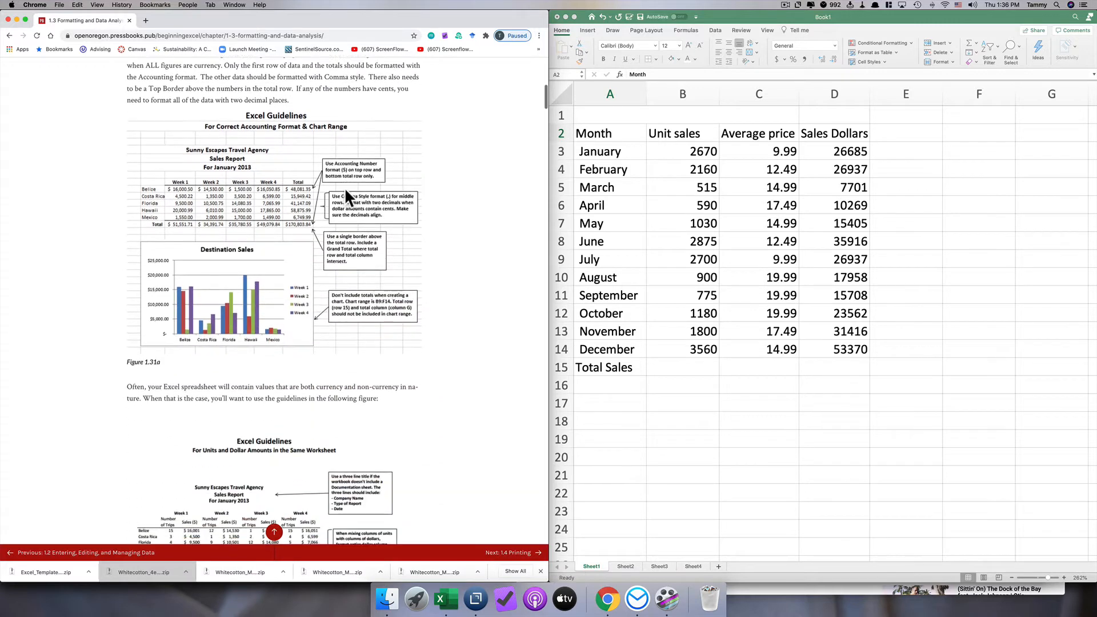
scroll(347, 199, down, 5)
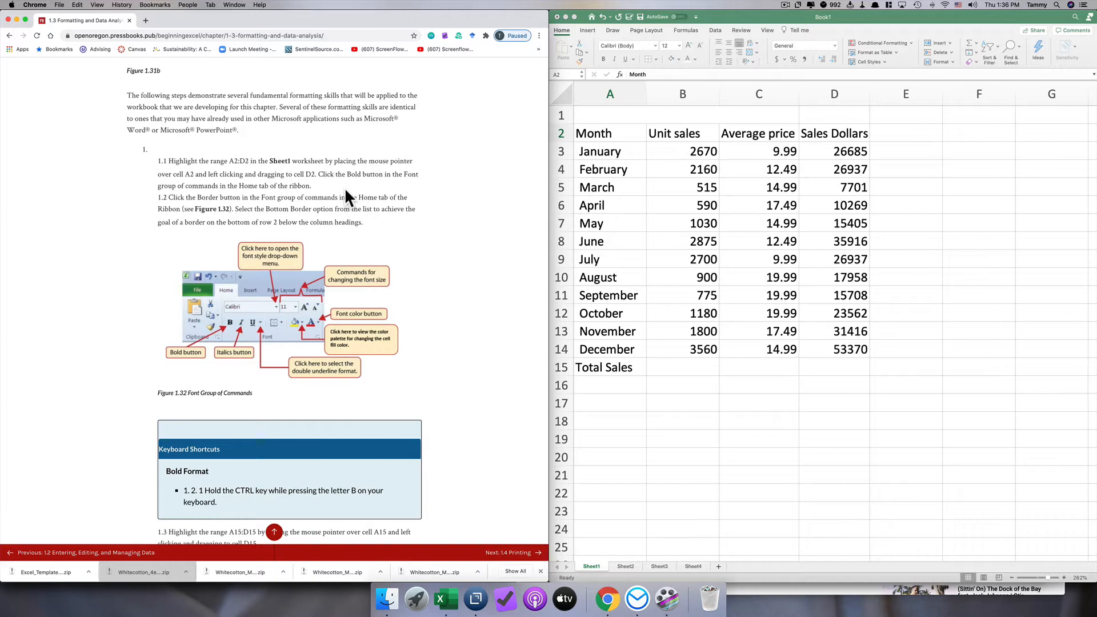
- Review the chapter's formatting instructions and the figure of the finished Sheet1 worksheet in the online textbook
scroll(397, 240, down, 15)
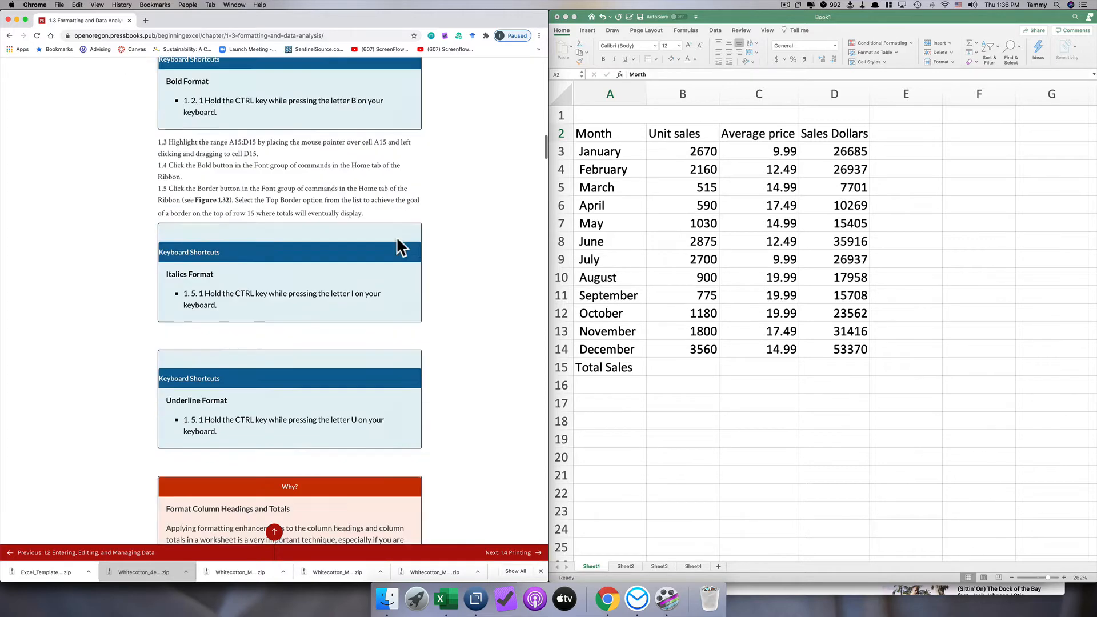
scroll(397, 240, down, 15)
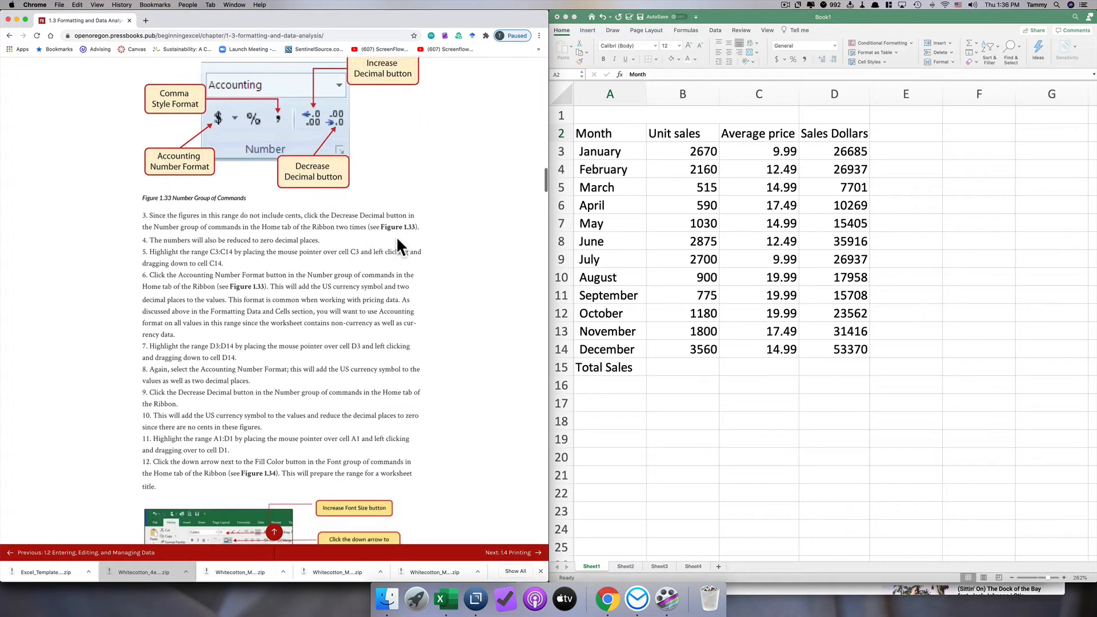
scroll(397, 238, down, 15)
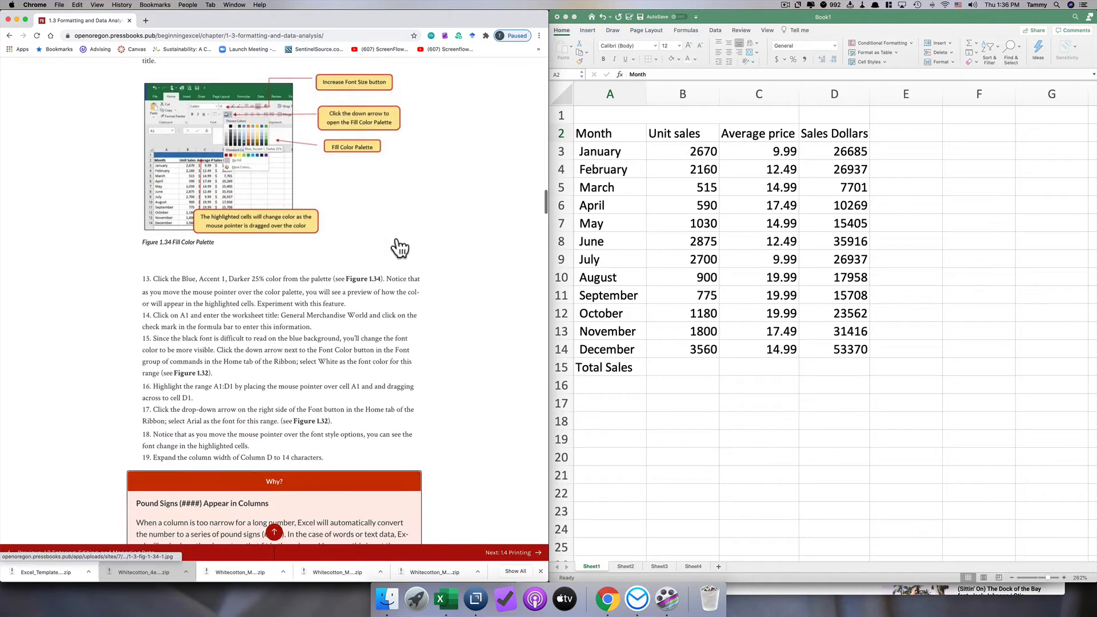
scroll(397, 238, down, 10)
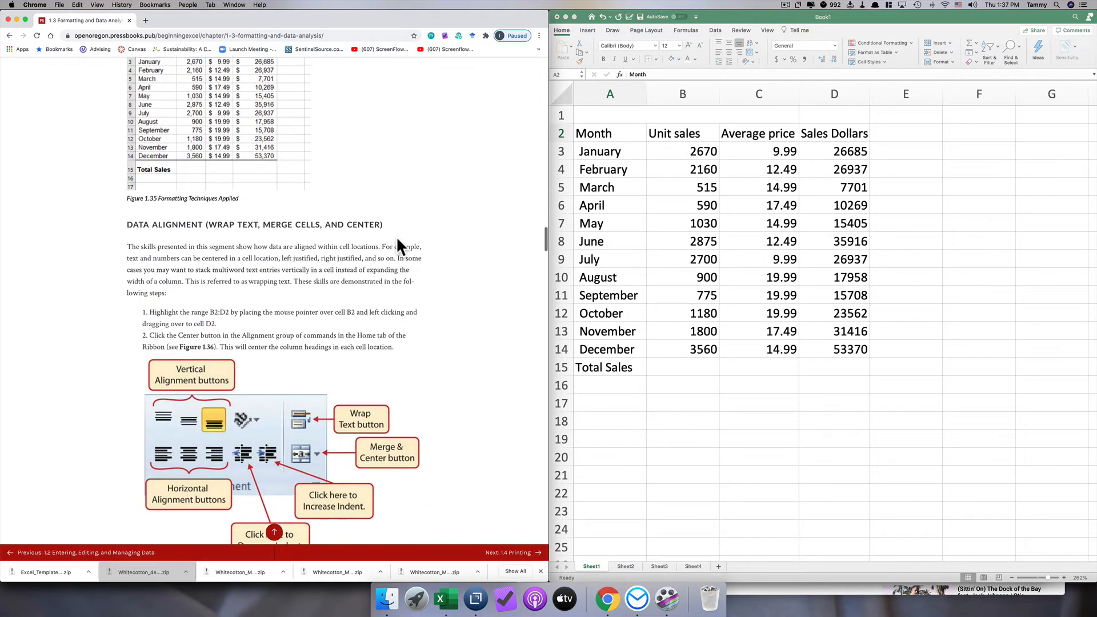
scroll(397, 239, up, 10)
scroll(397, 240, up, 1)
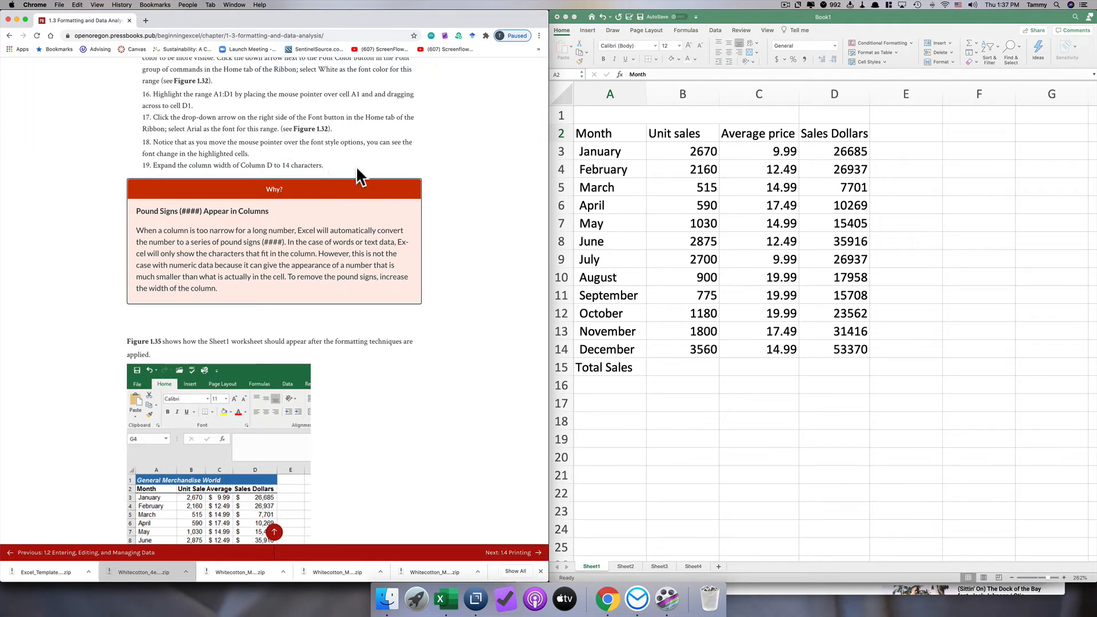
scroll(350, 382, down, 4)
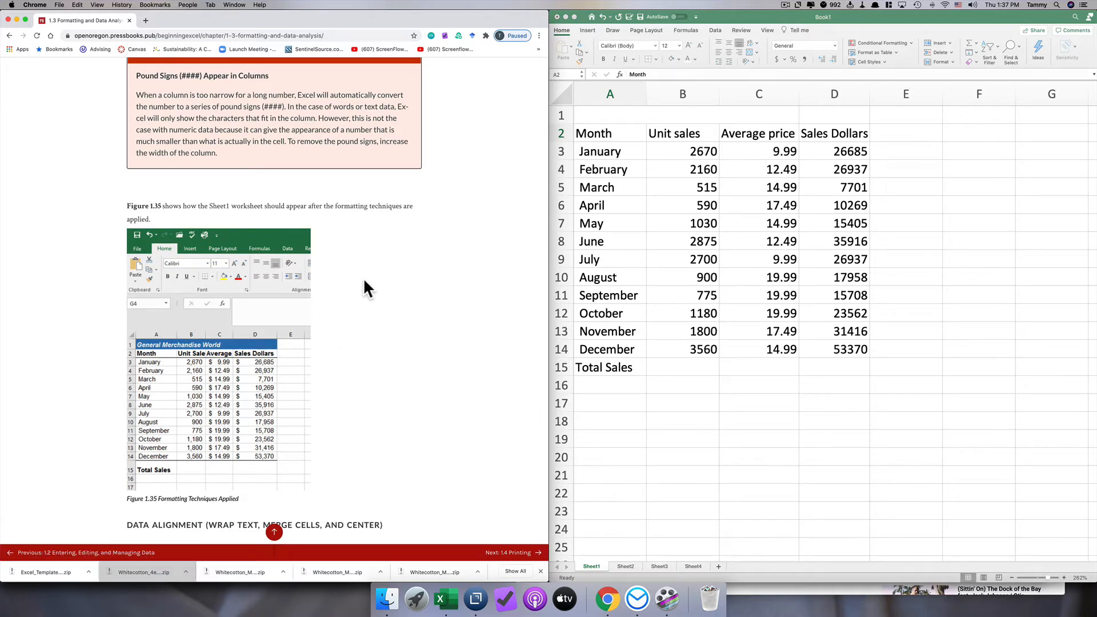
scroll(364, 277, up, 10)
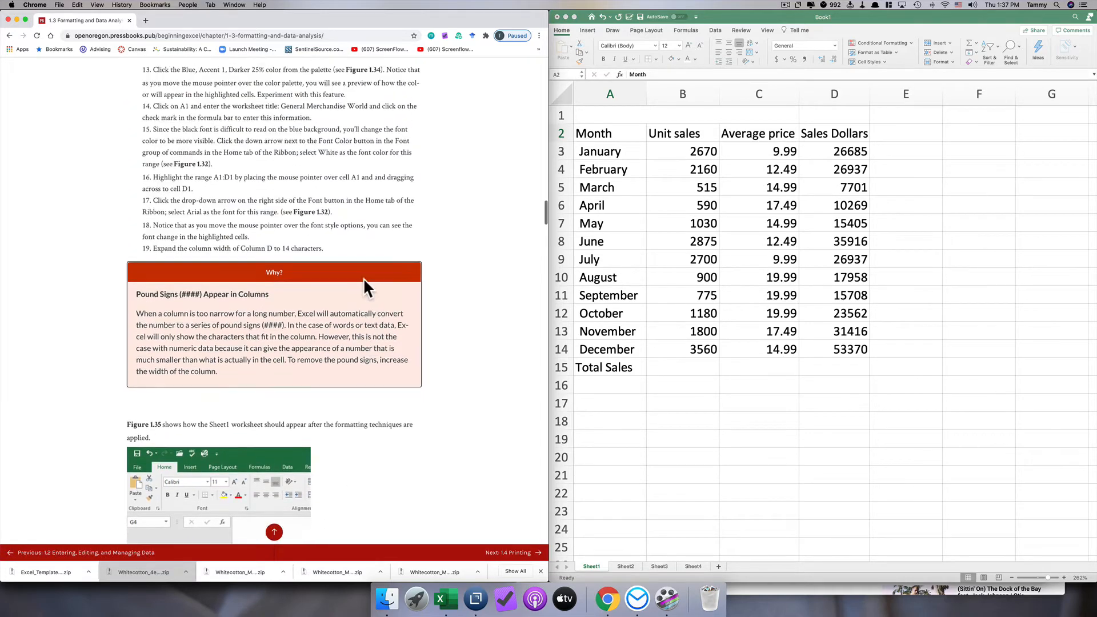
scroll(364, 277, up, 10)
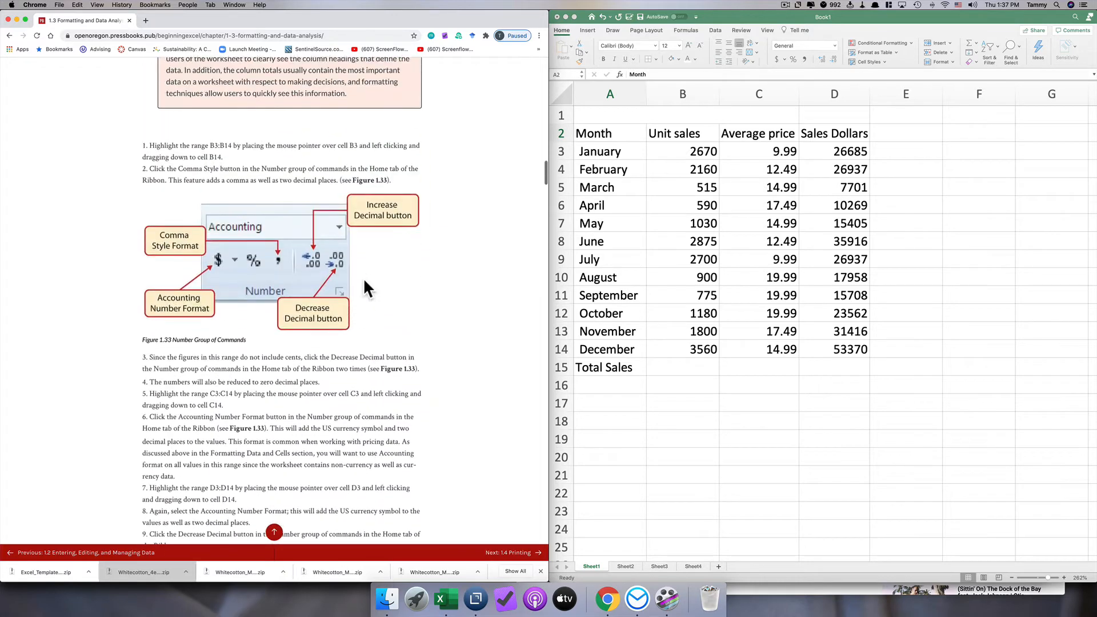
scroll(365, 289, up, 10)
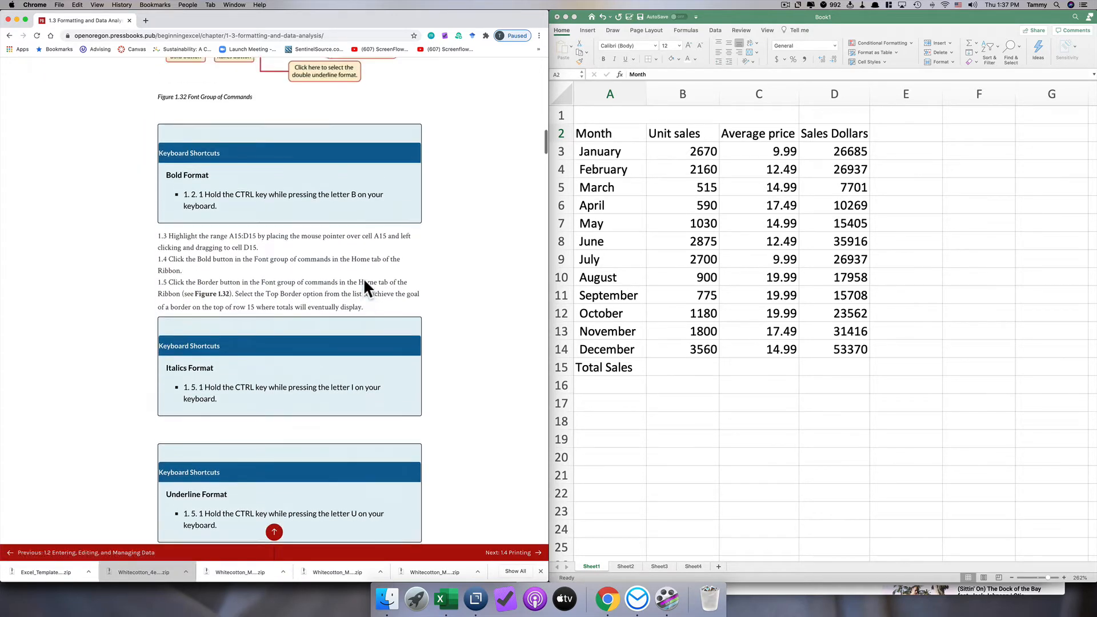
scroll(363, 278, up, 2)
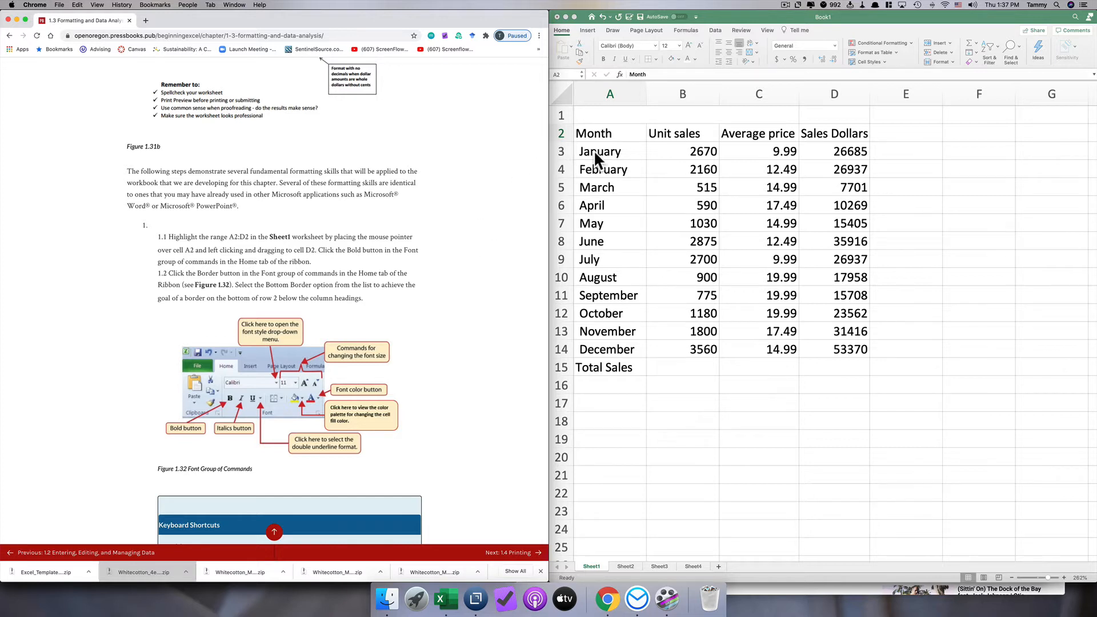
- Make the column headings in A2:D2 bold and add a bottom border beneath them
click(582, 134)
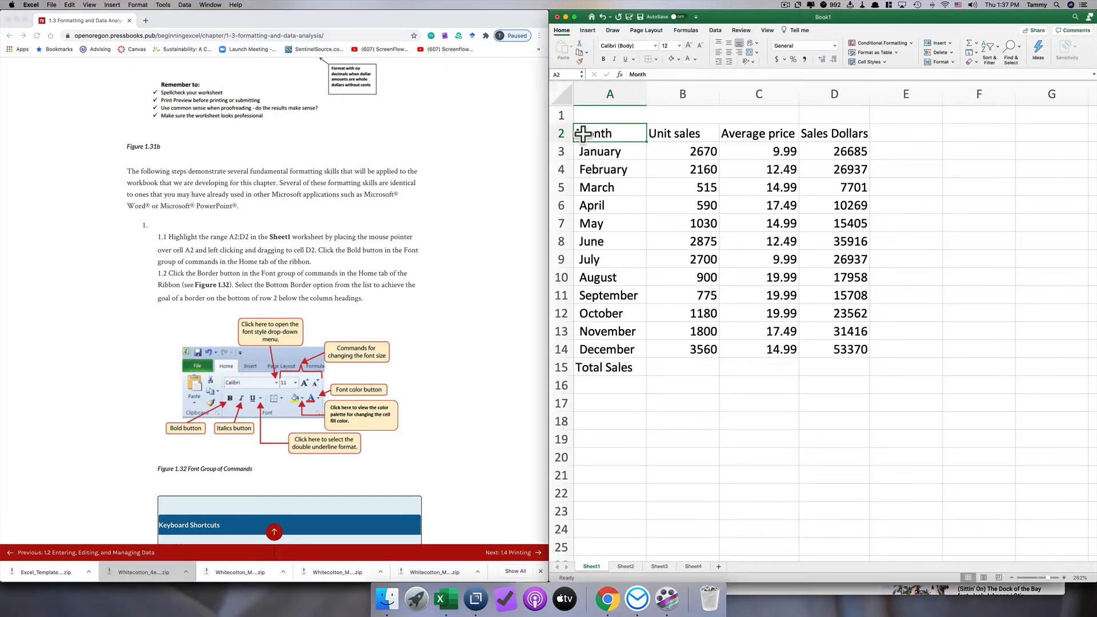
drag(581, 135, 818, 135)
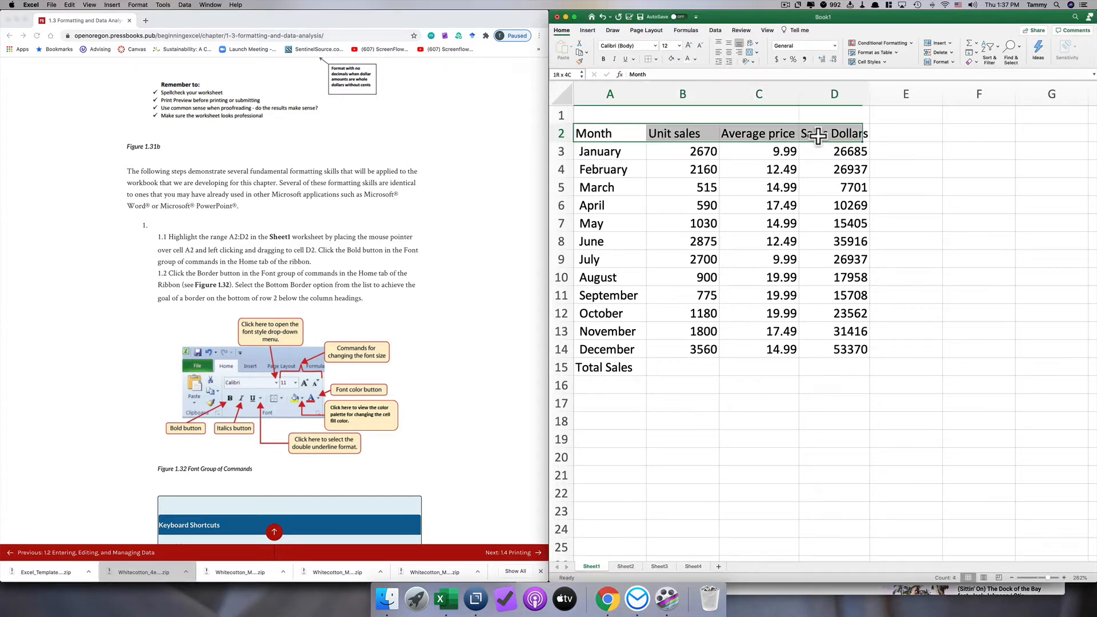
click(603, 58)
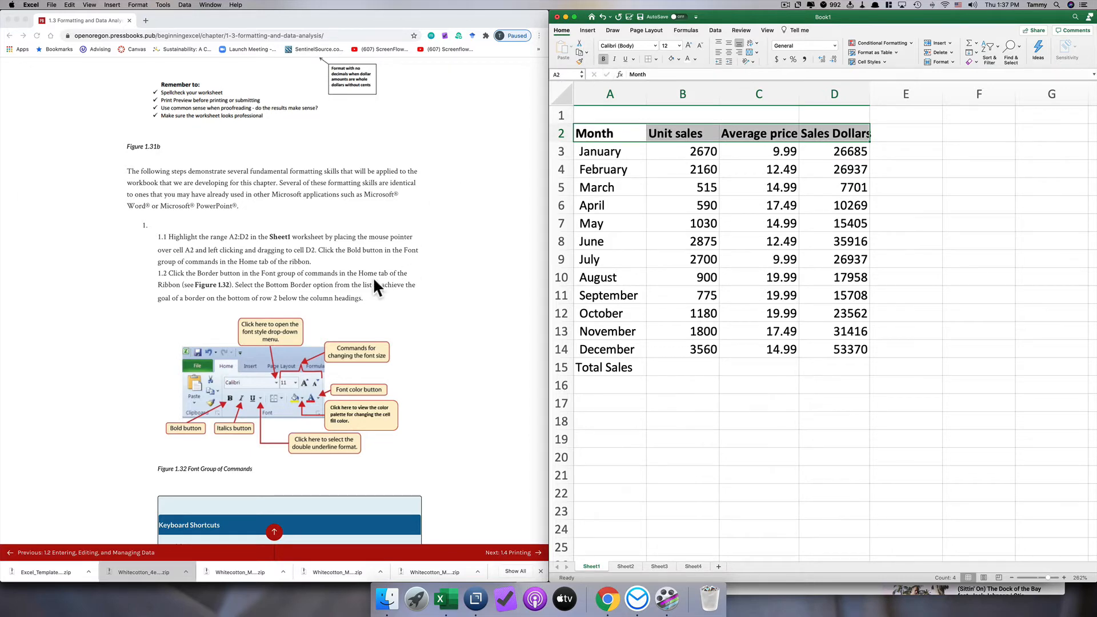
scroll(373, 277, down, 2)
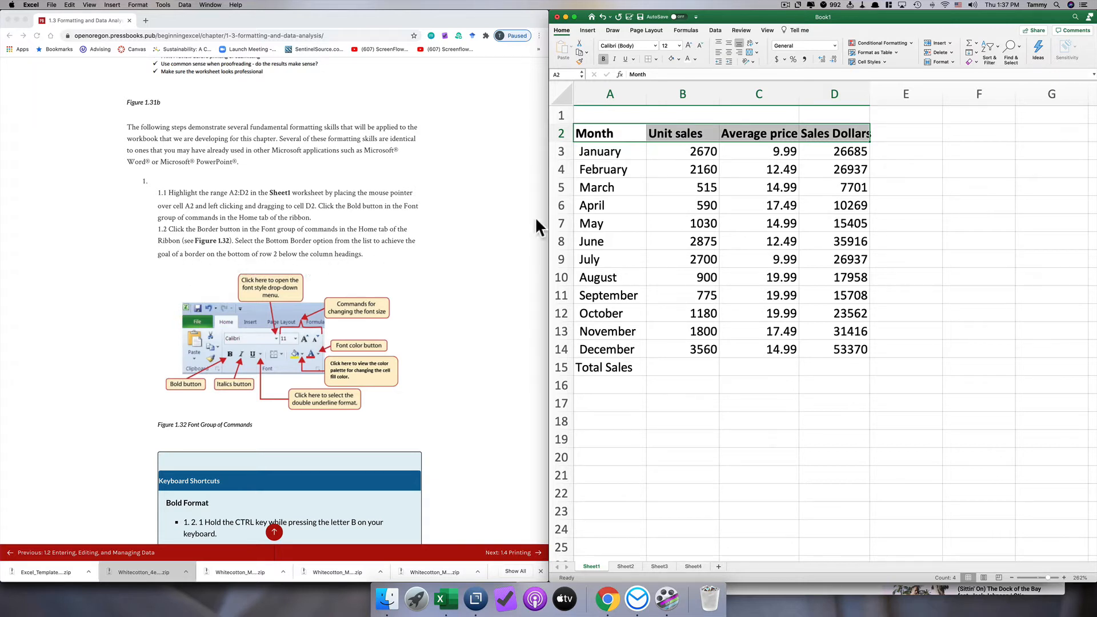
click(656, 59)
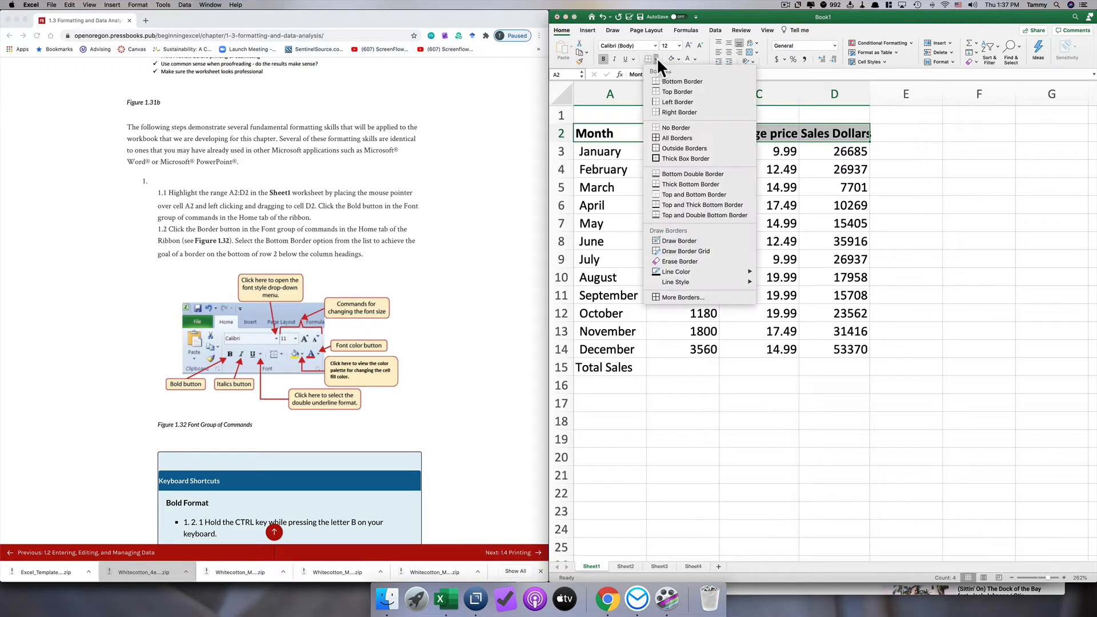
click(657, 78)
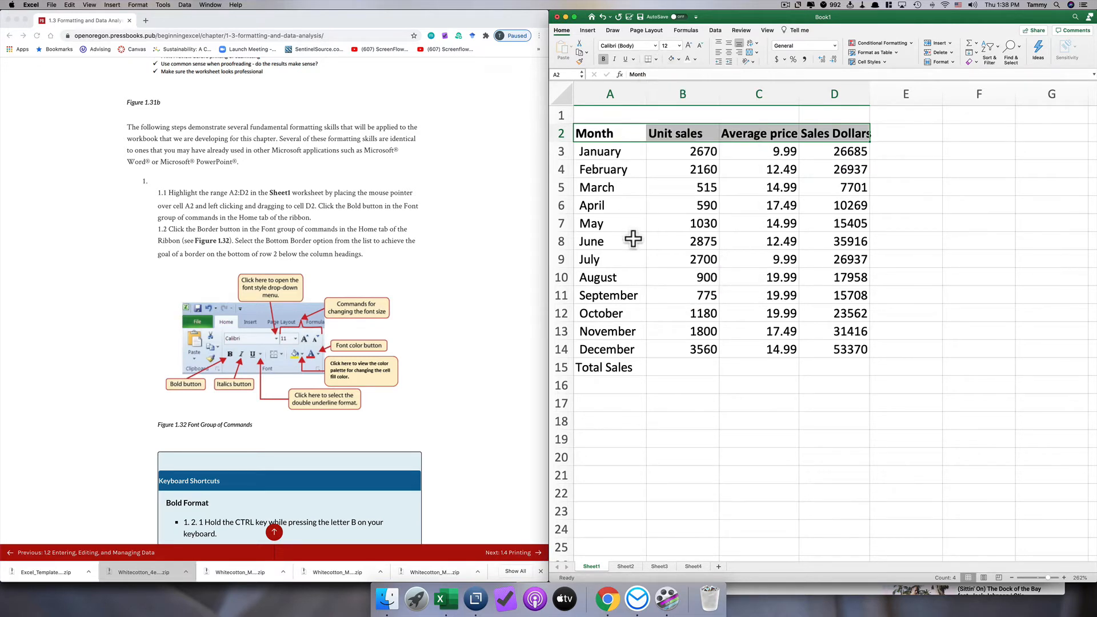
- Make the Total Sales row, A15:D15, bold and add a top border to it
scroll(372, 266, down, 6)
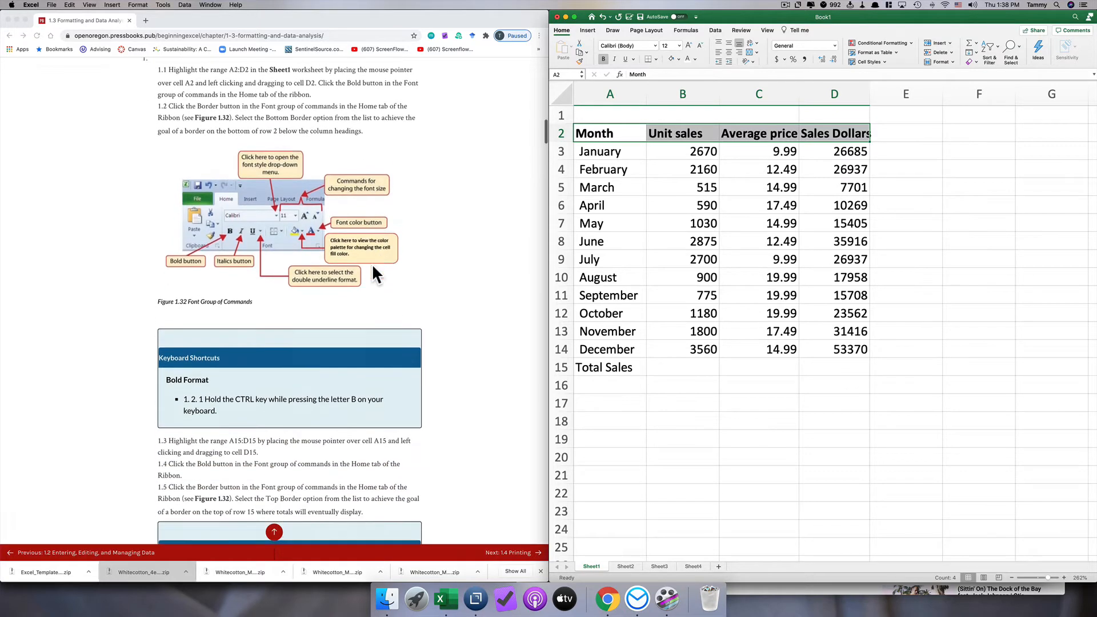
click(293, 260)
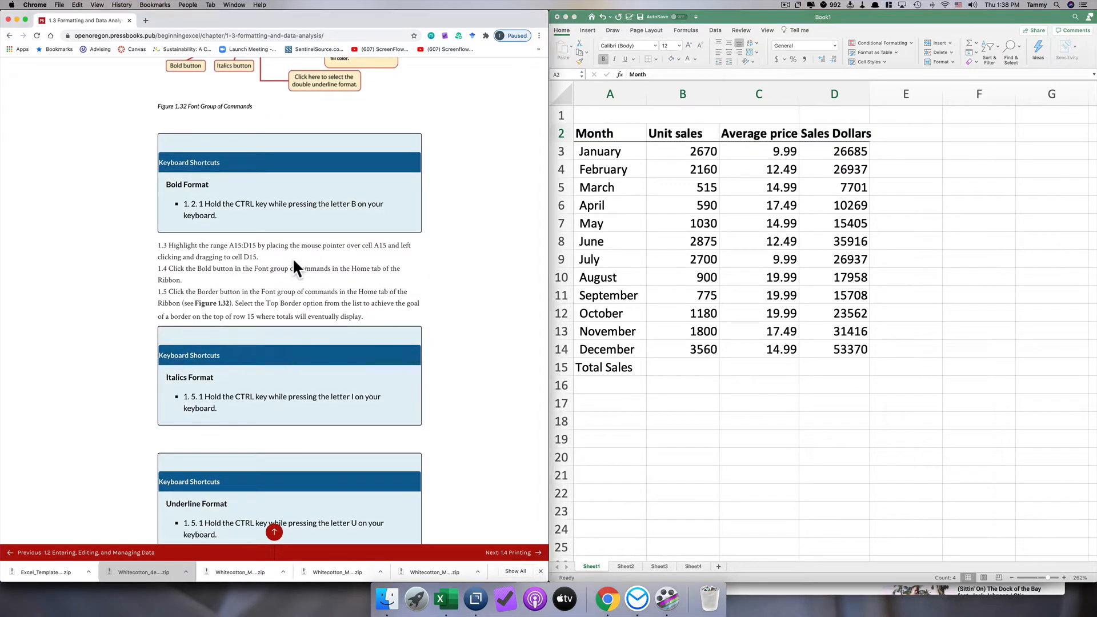
click(596, 368)
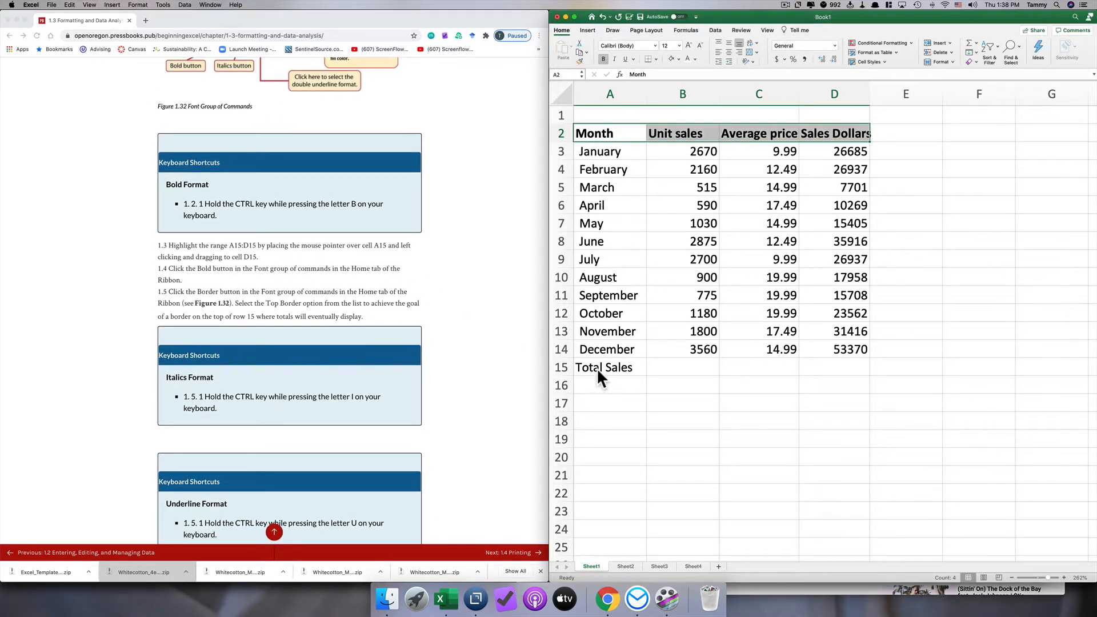
drag(593, 367, 819, 371)
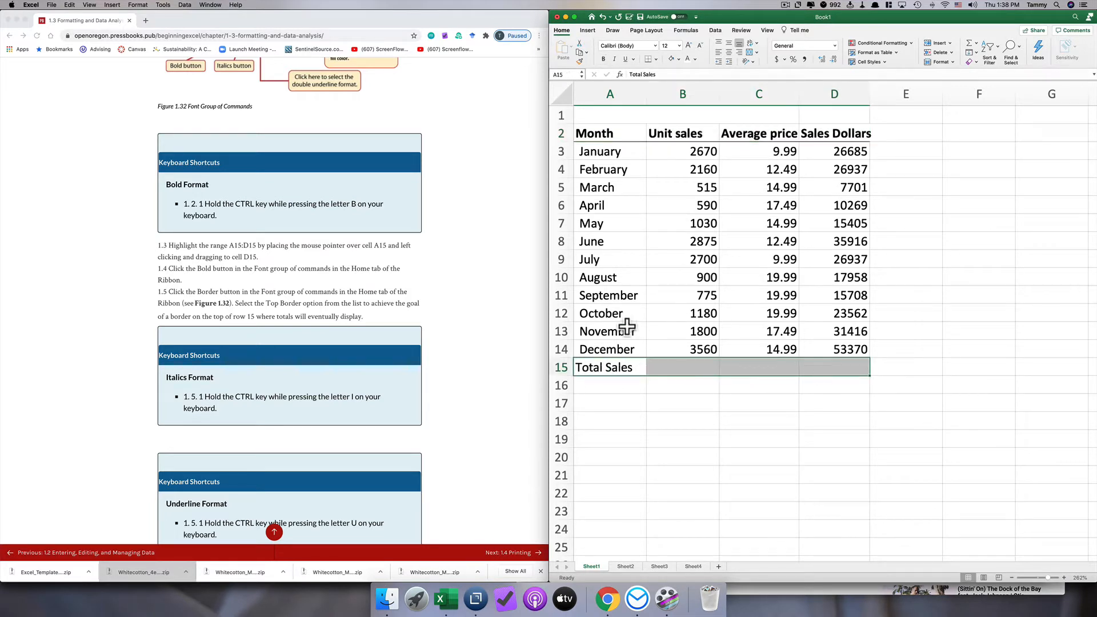
click(604, 59)
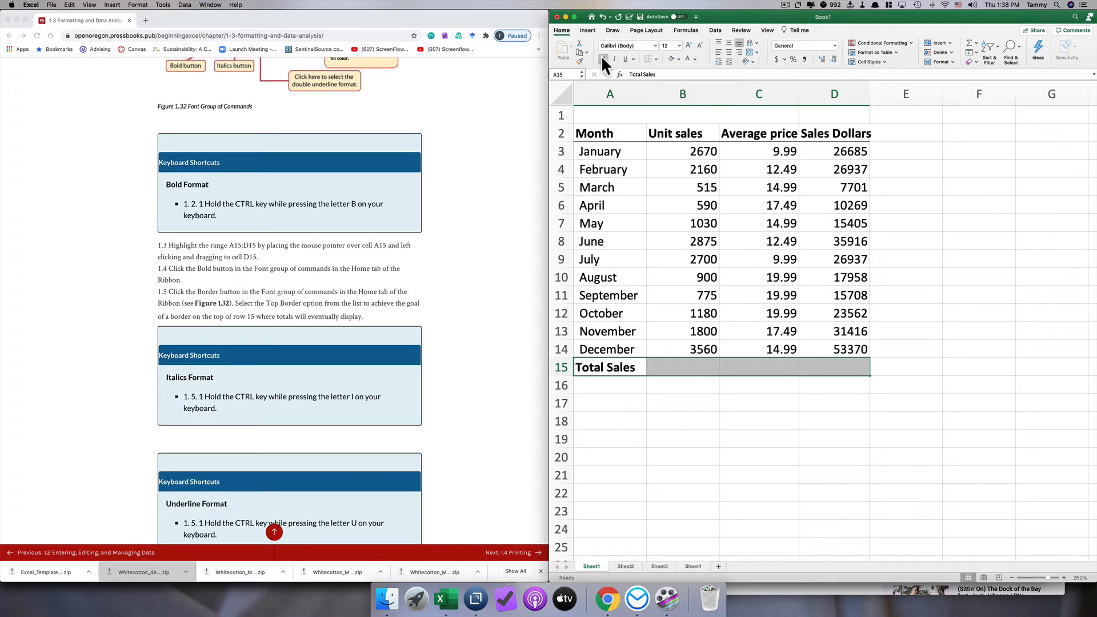
click(656, 58)
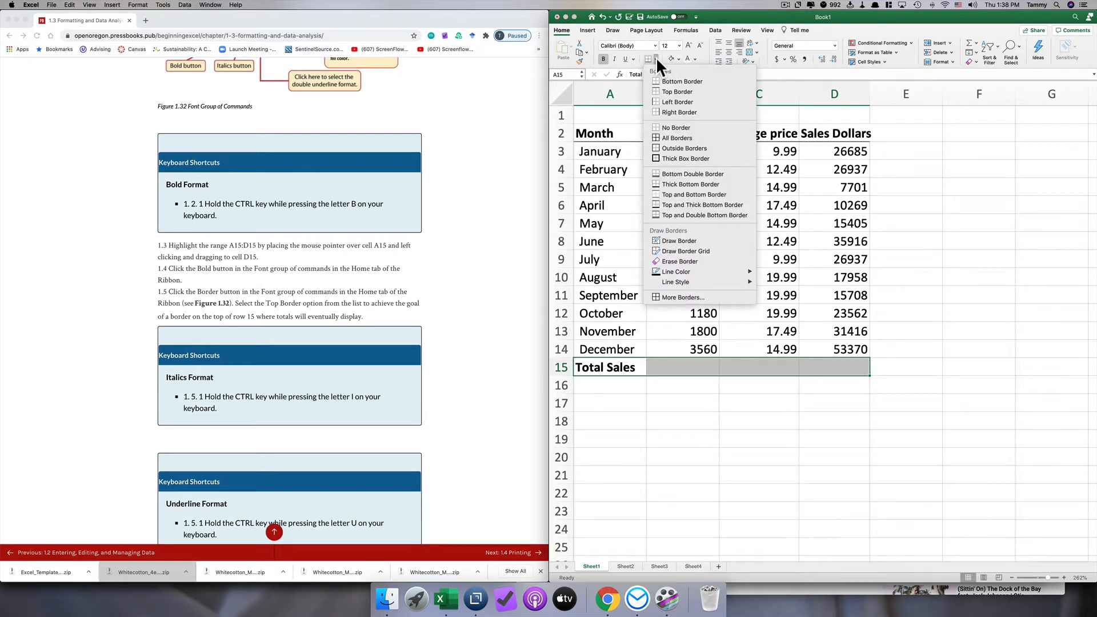
click(653, 92)
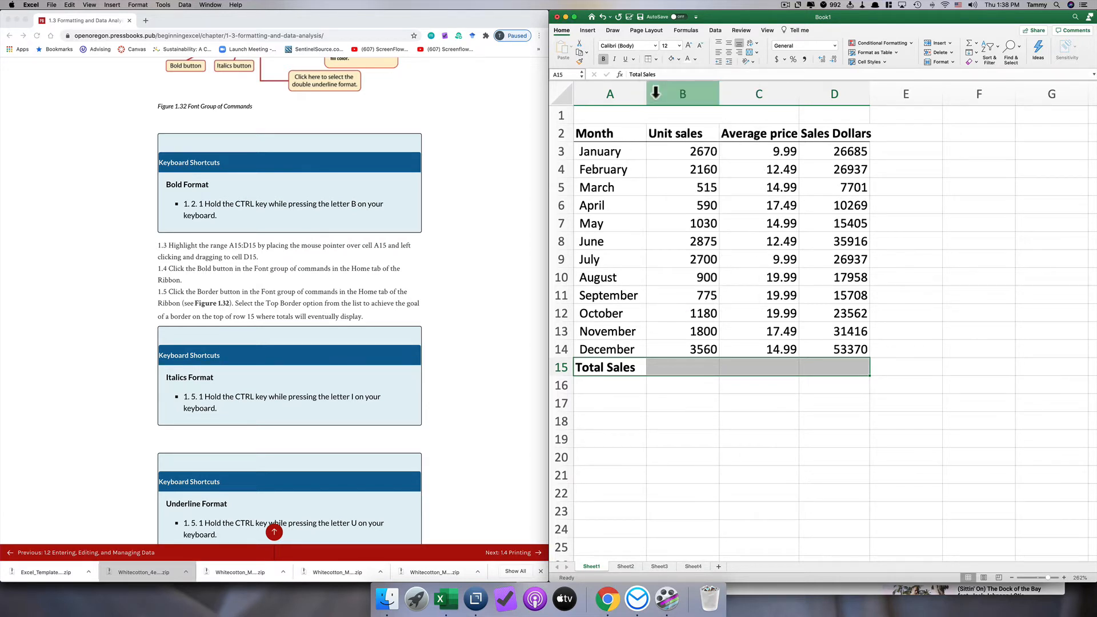
click(651, 420)
click(736, 385)
click(677, 370)
click(618, 371)
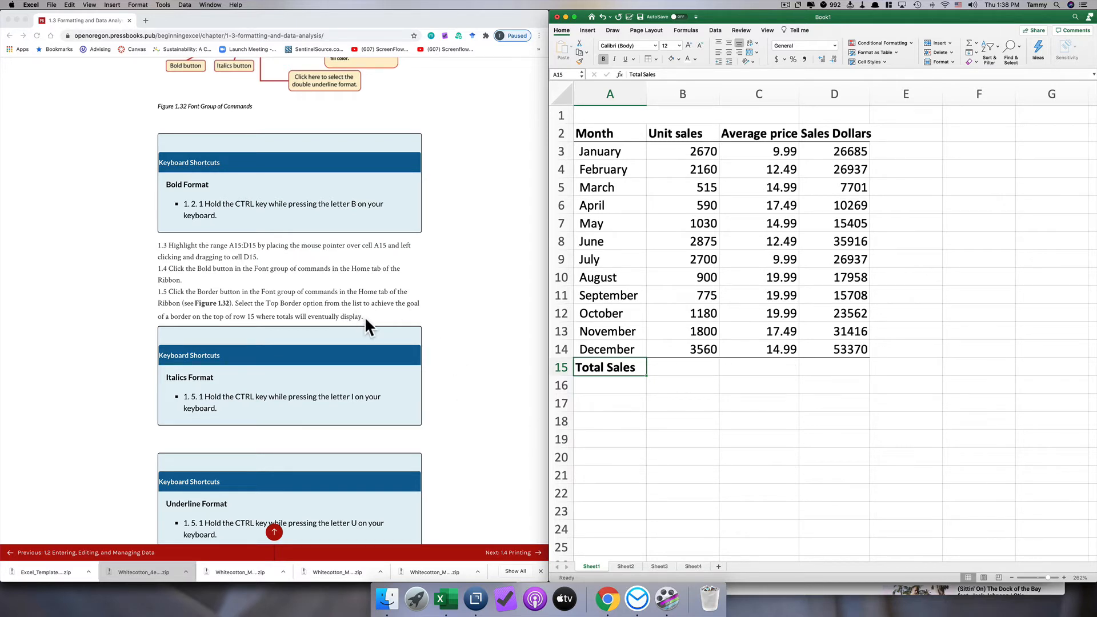
- Apply the Comma Style number format to the unit sales figures in B3:B14
scroll(365, 316, down, 8)
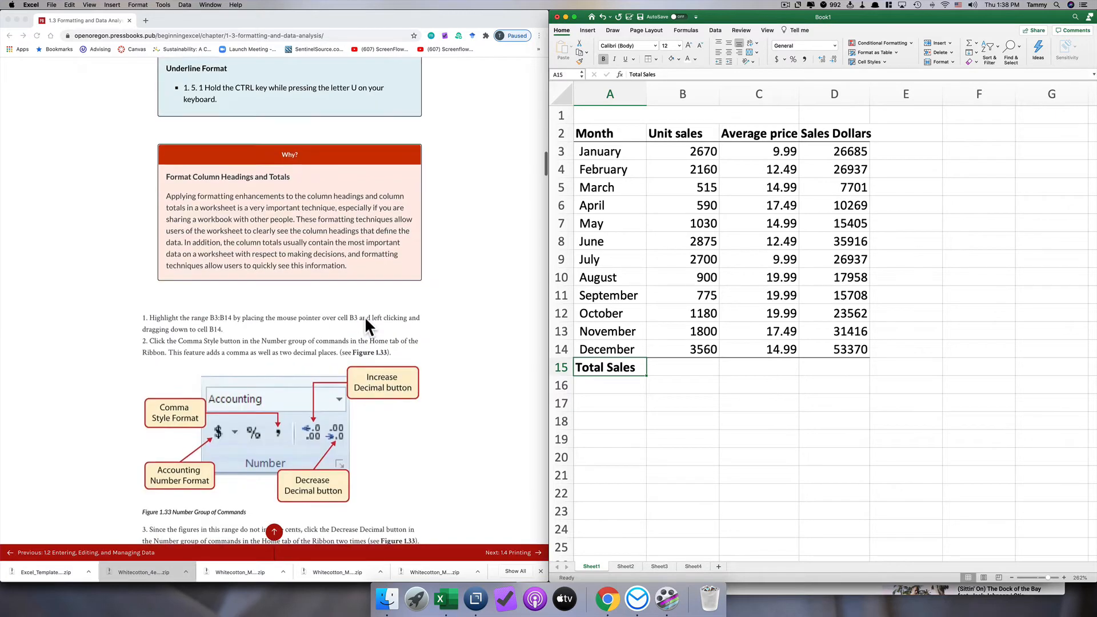
click(299, 324)
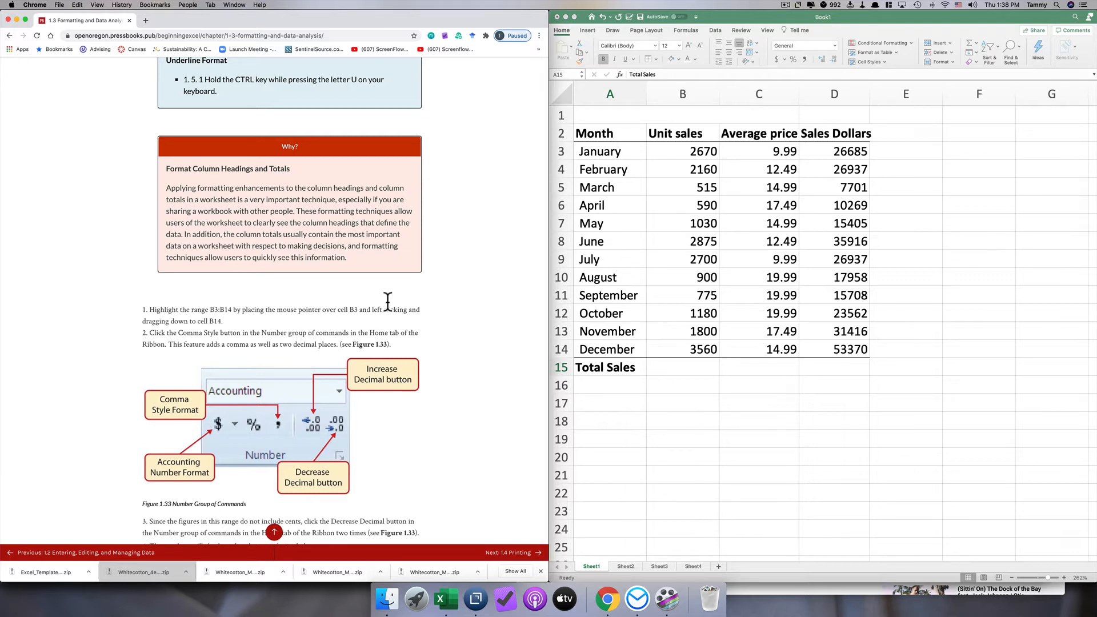
click(677, 151)
click(671, 152)
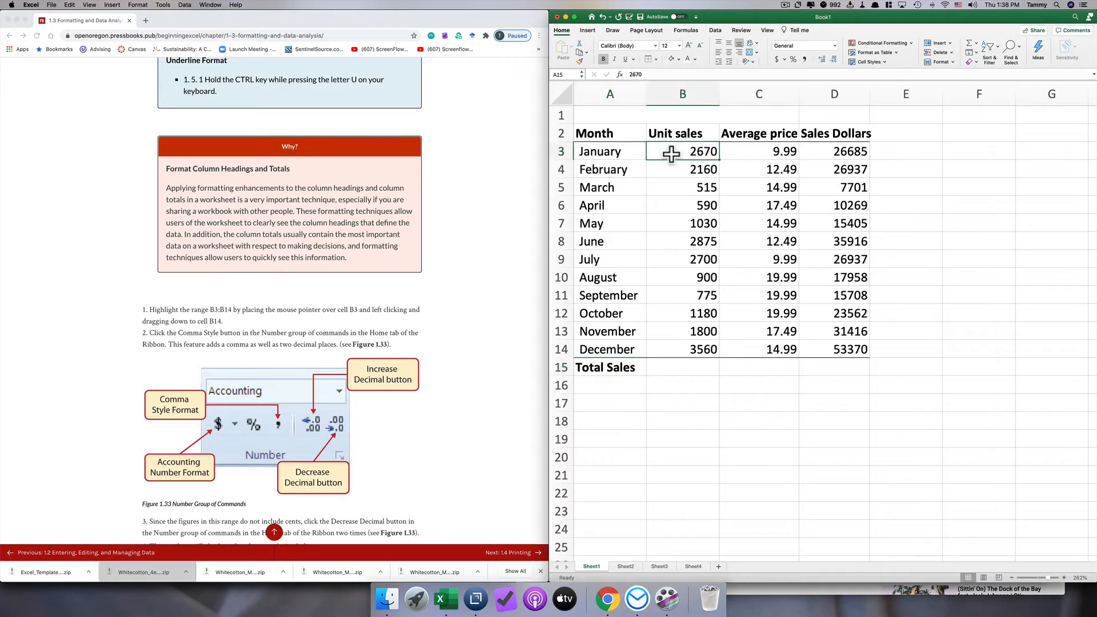
drag(671, 162, 671, 345)
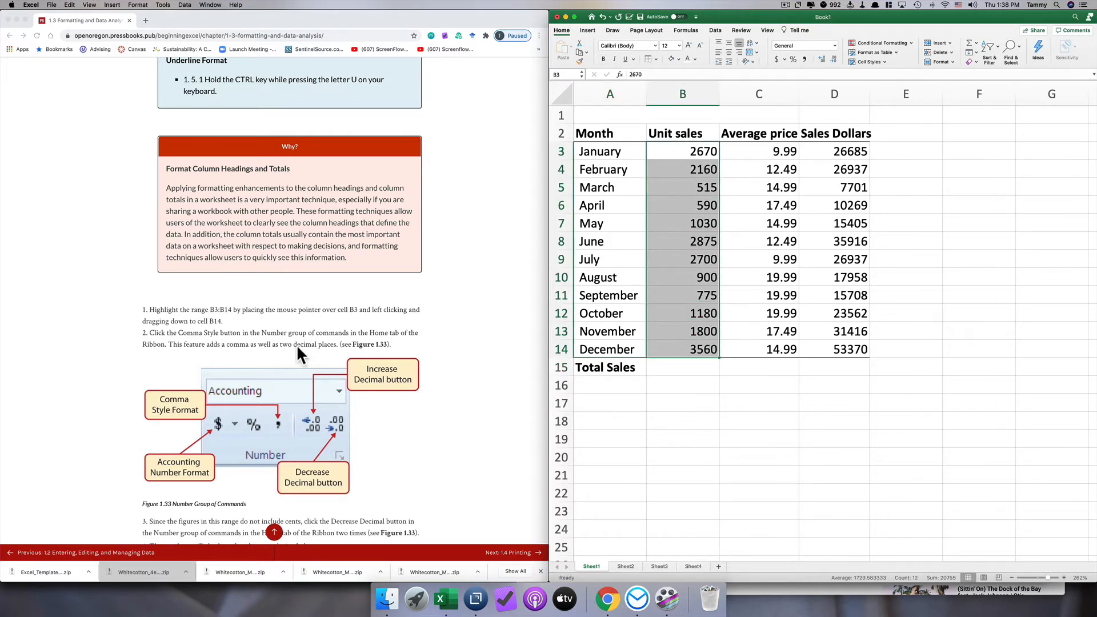
scroll(278, 343, down, 4)
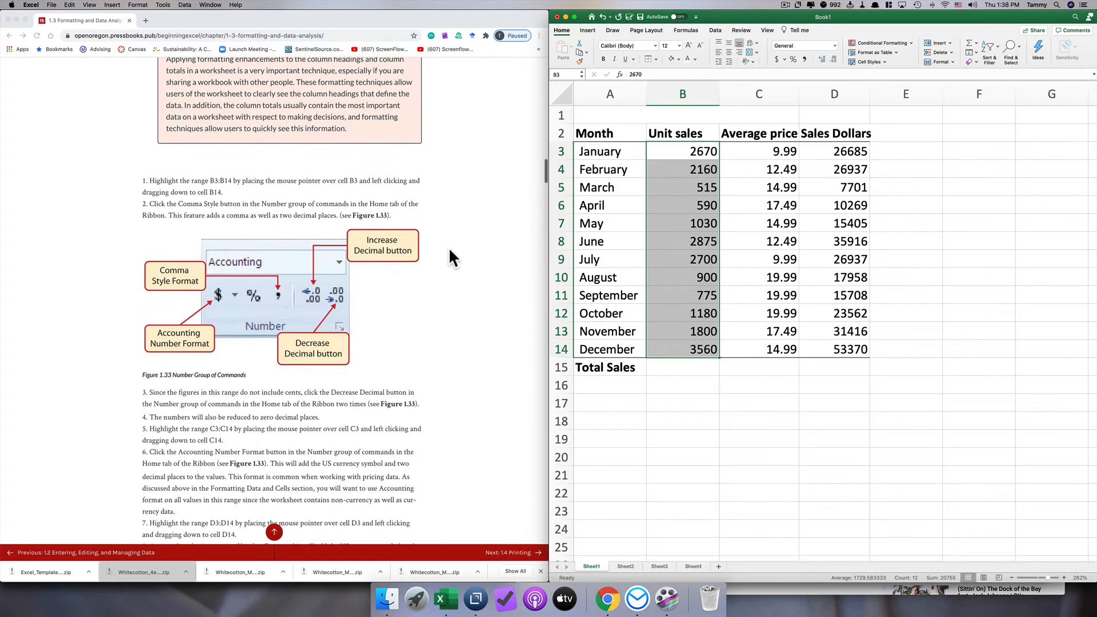
click(834, 45)
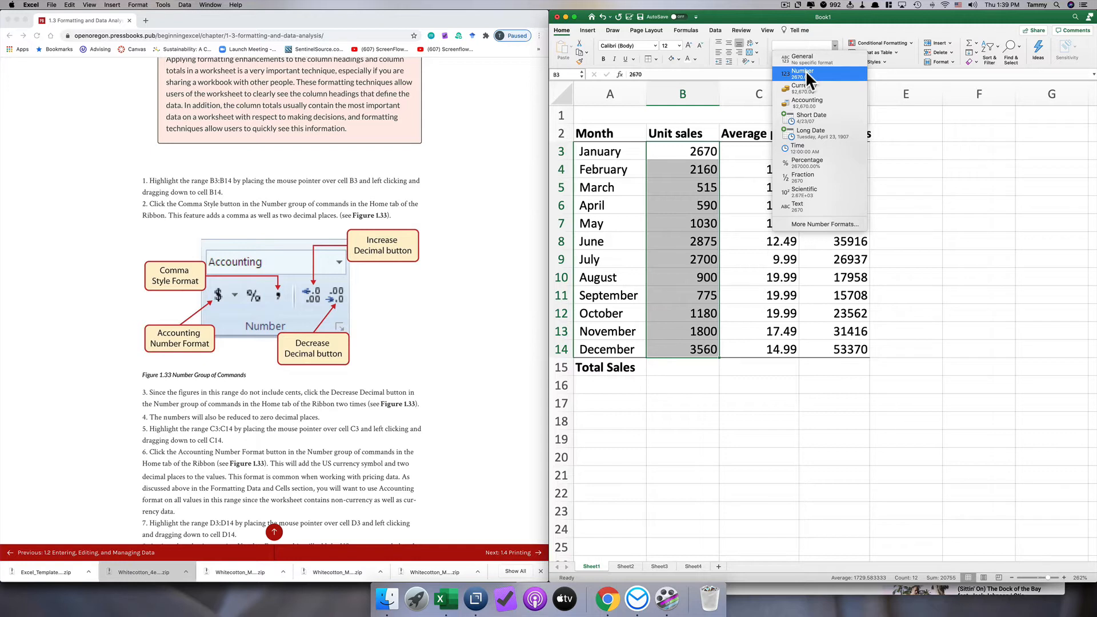
click(825, 29)
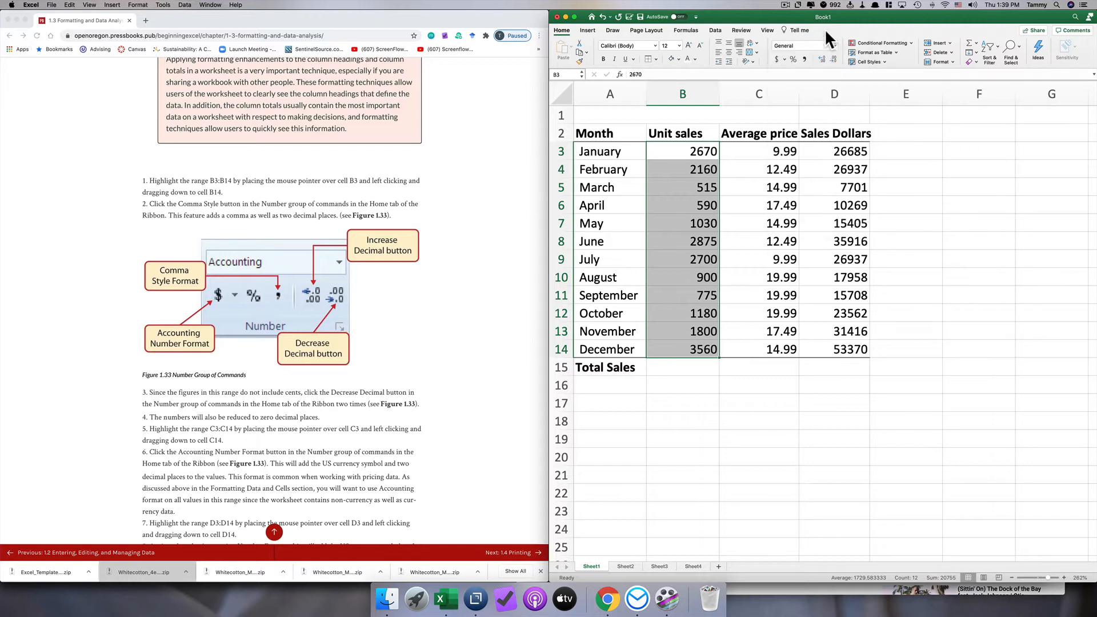
click(803, 57)
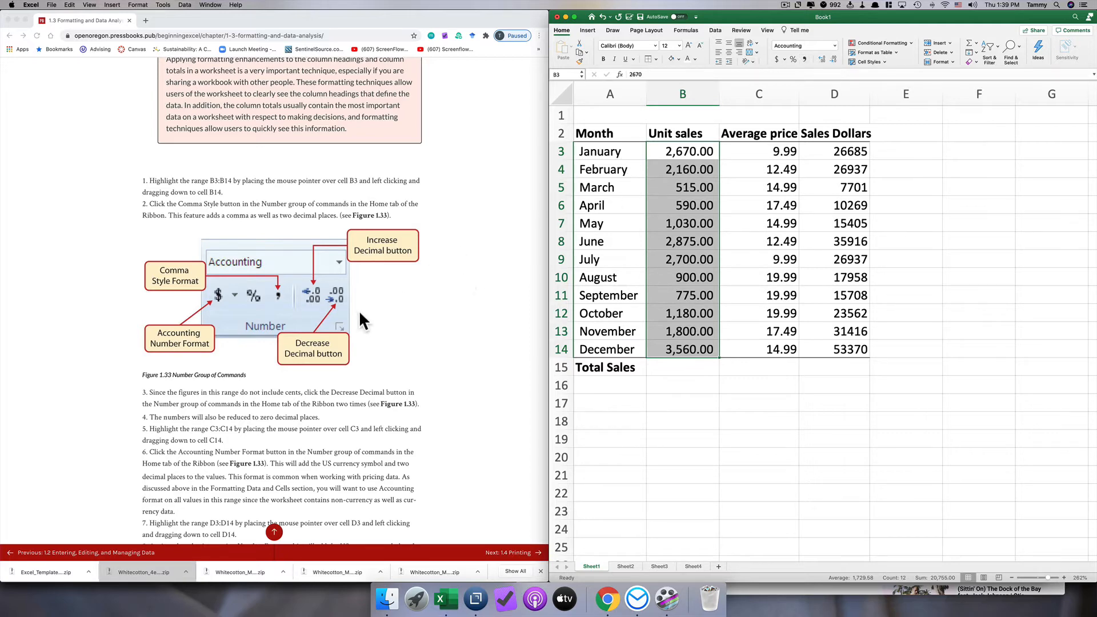
- Reduce the unit sales figures in B3:B14 to zero decimal places
scroll(376, 328, down, 5)
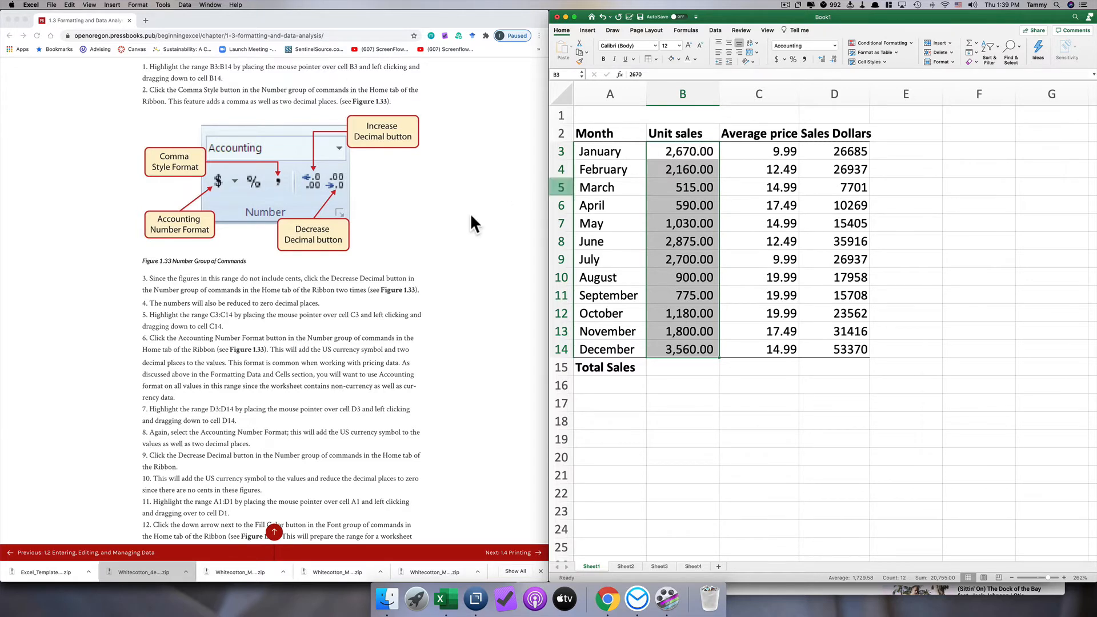
click(833, 57)
click(833, 57)
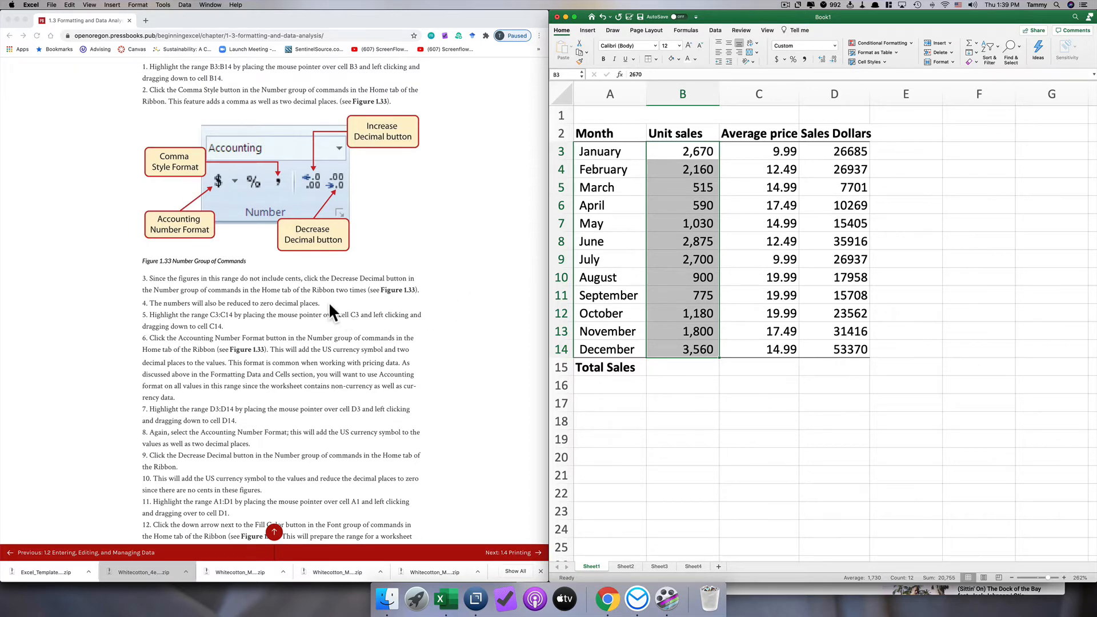
- Apply the Accounting number format to the average prices in C3:C14
scroll(327, 303, down, 3)
click(231, 263)
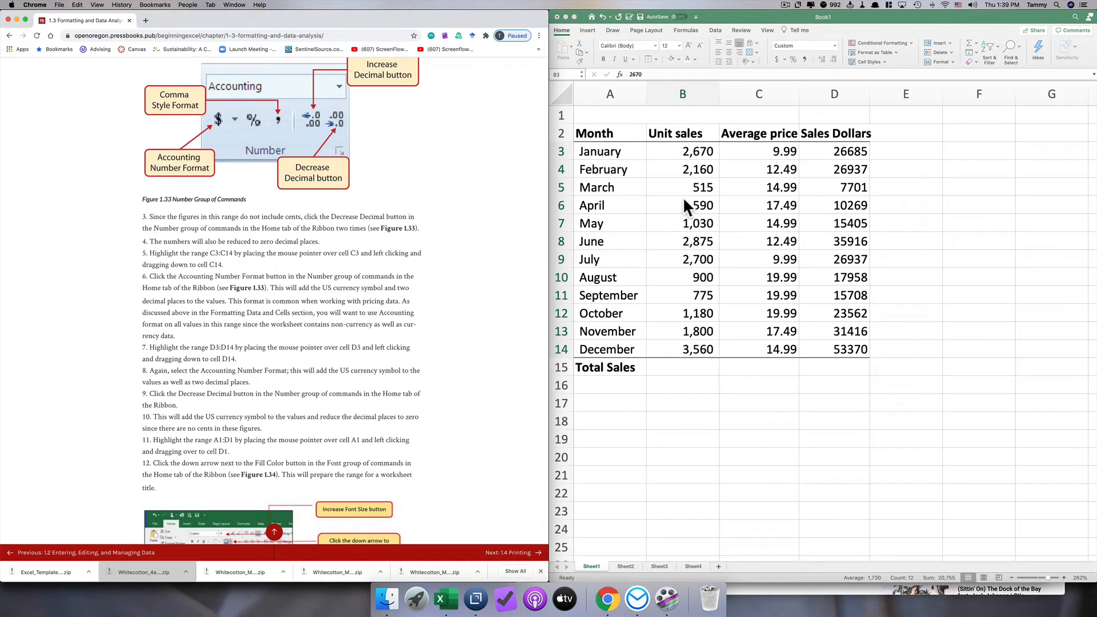
click(742, 149)
drag(742, 148, 749, 344)
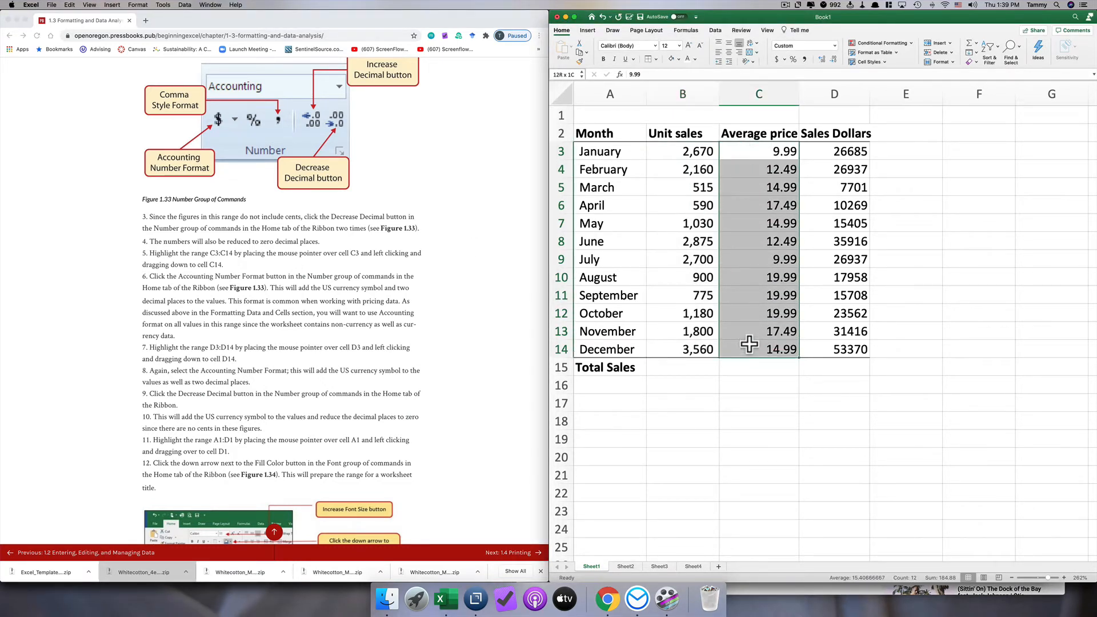
drag(749, 344, 749, 344)
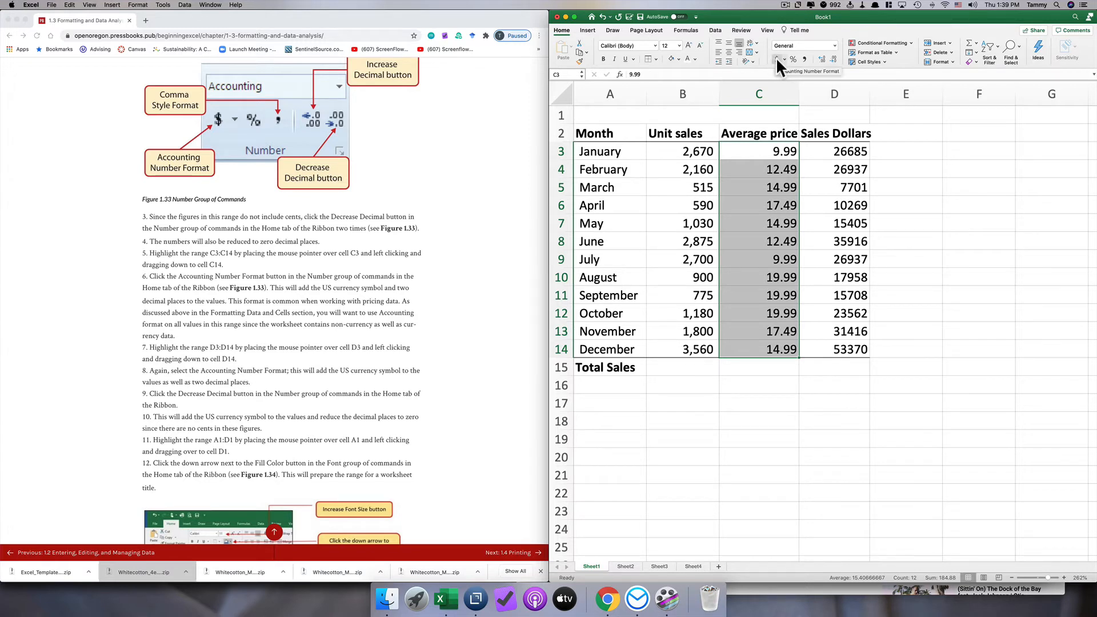
click(833, 45)
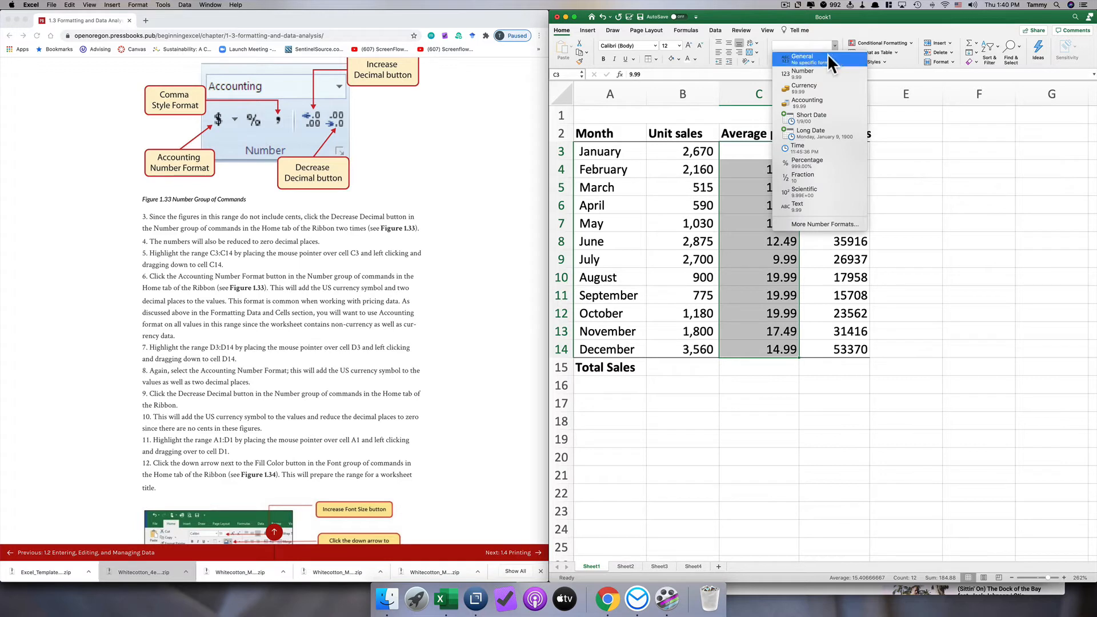
click(798, 103)
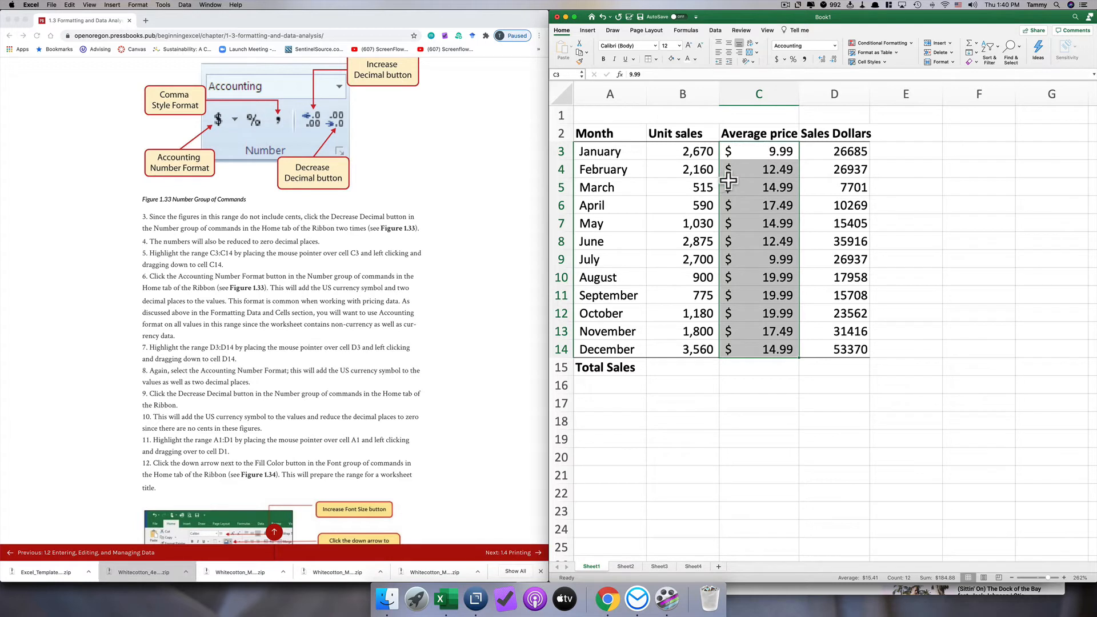
- Try the Currency format on the average prices in C3:C14 and switch them back to Accounting
click(834, 46)
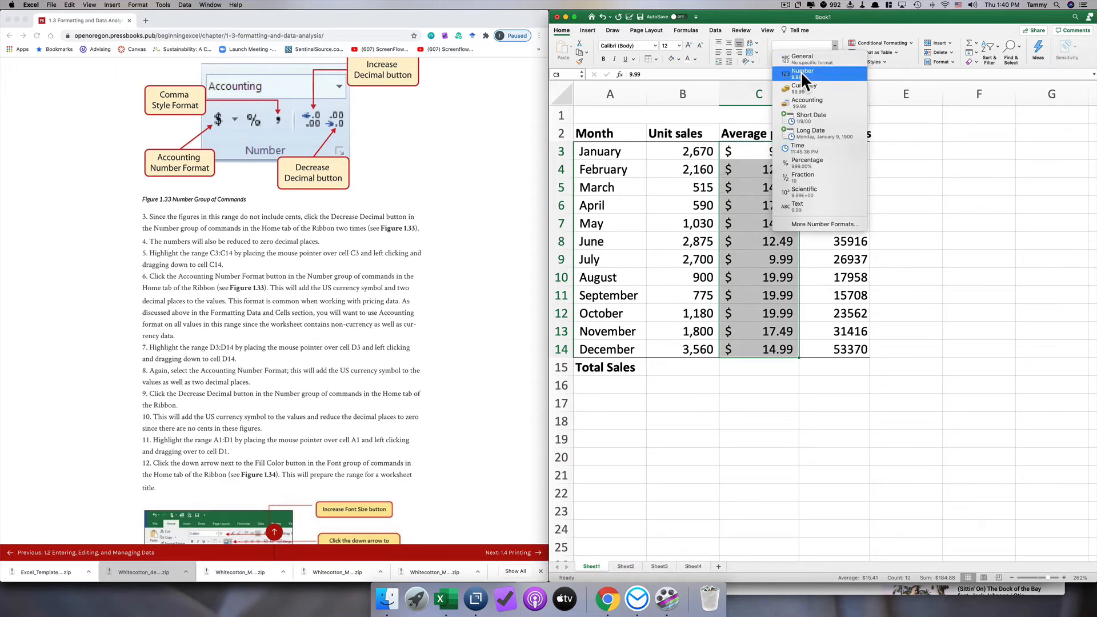
click(792, 89)
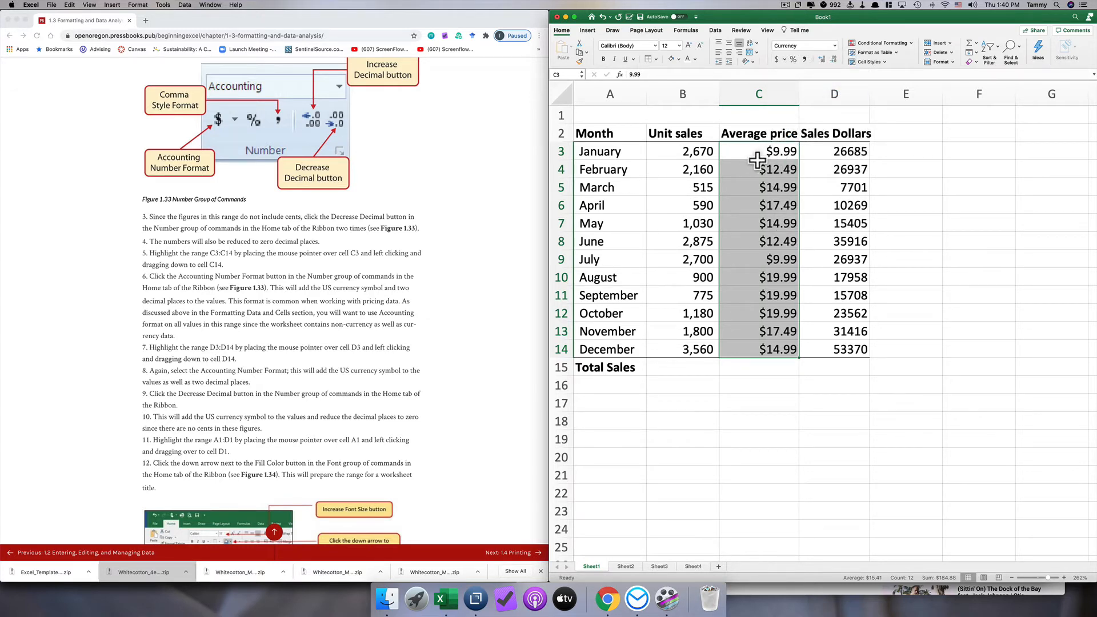
click(835, 46)
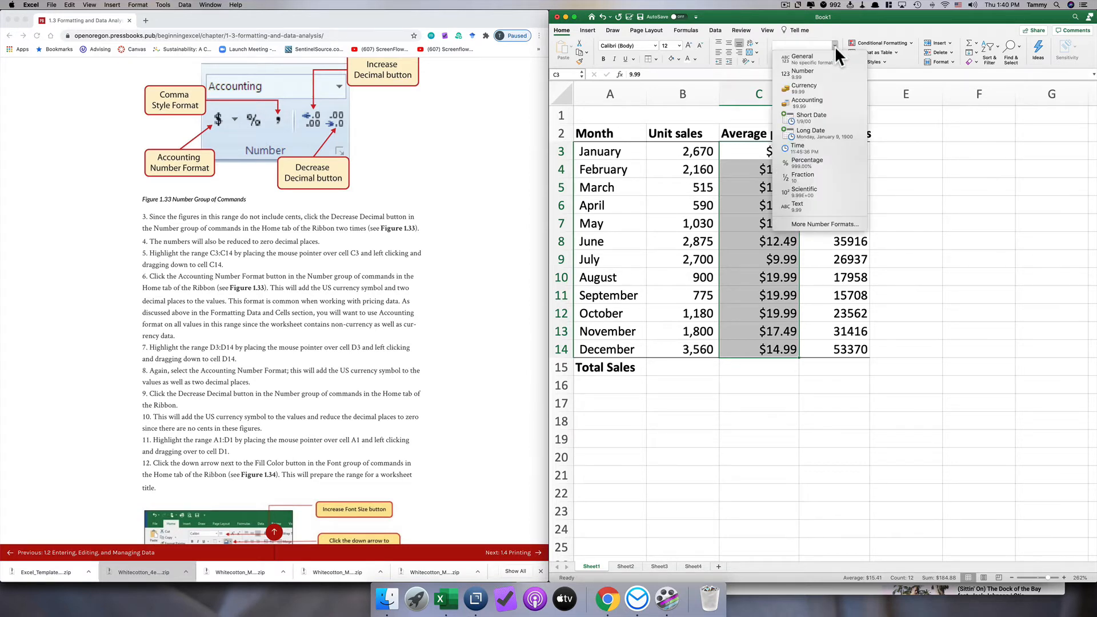
click(801, 101)
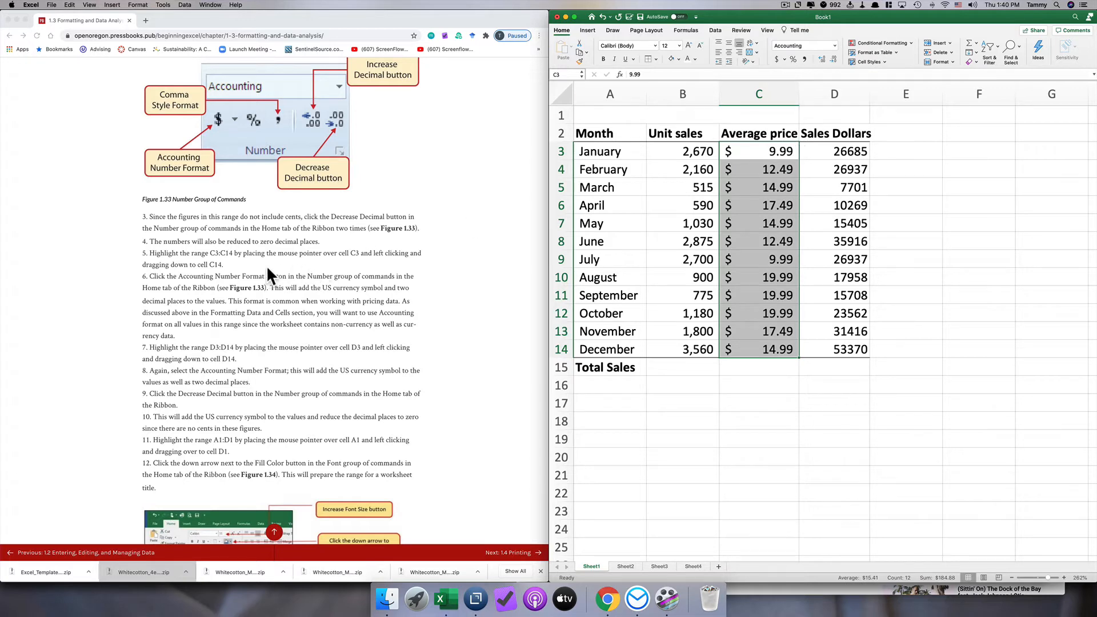
- Apply the Accounting number format to the sales dollars in D3:D14 and widen column D to fit the values
scroll(263, 270, down, 4)
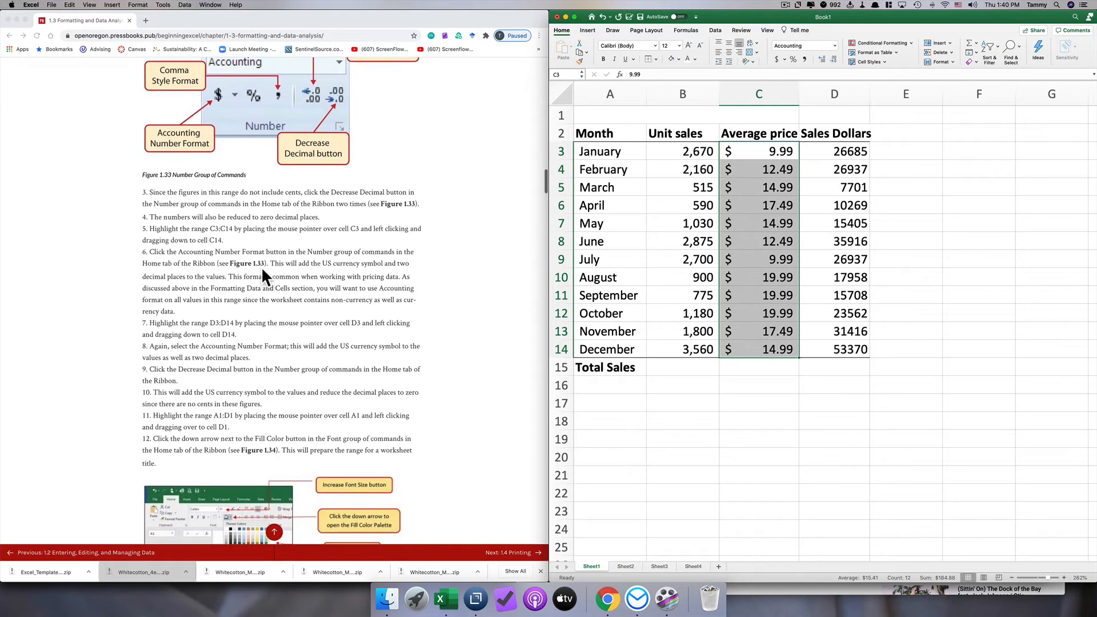
scroll(261, 274, down, 2)
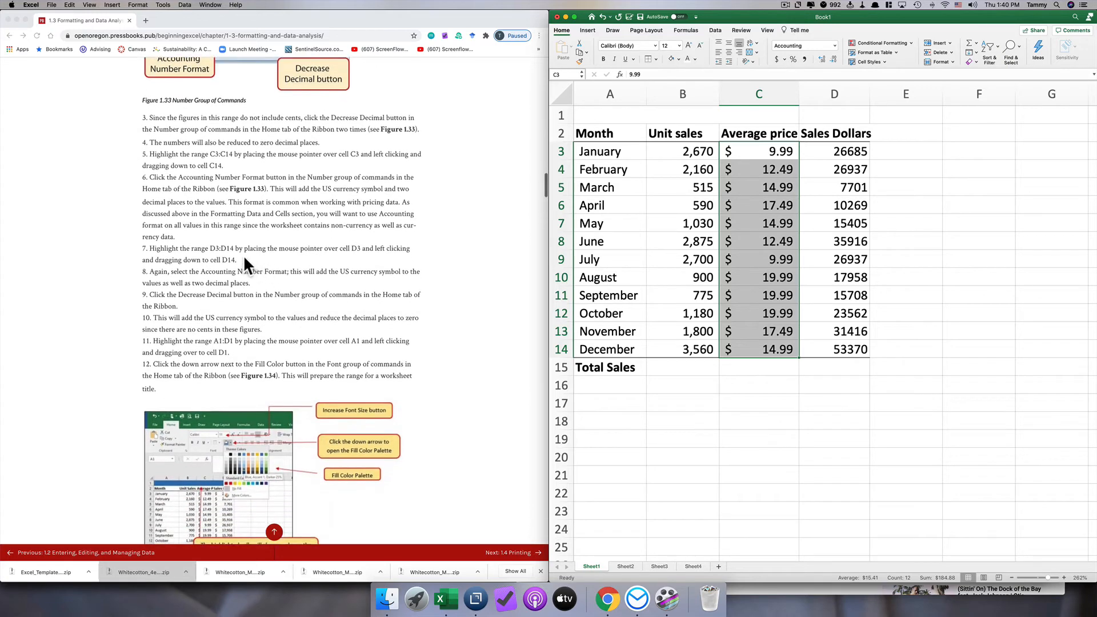
scroll(242, 255, down, 1)
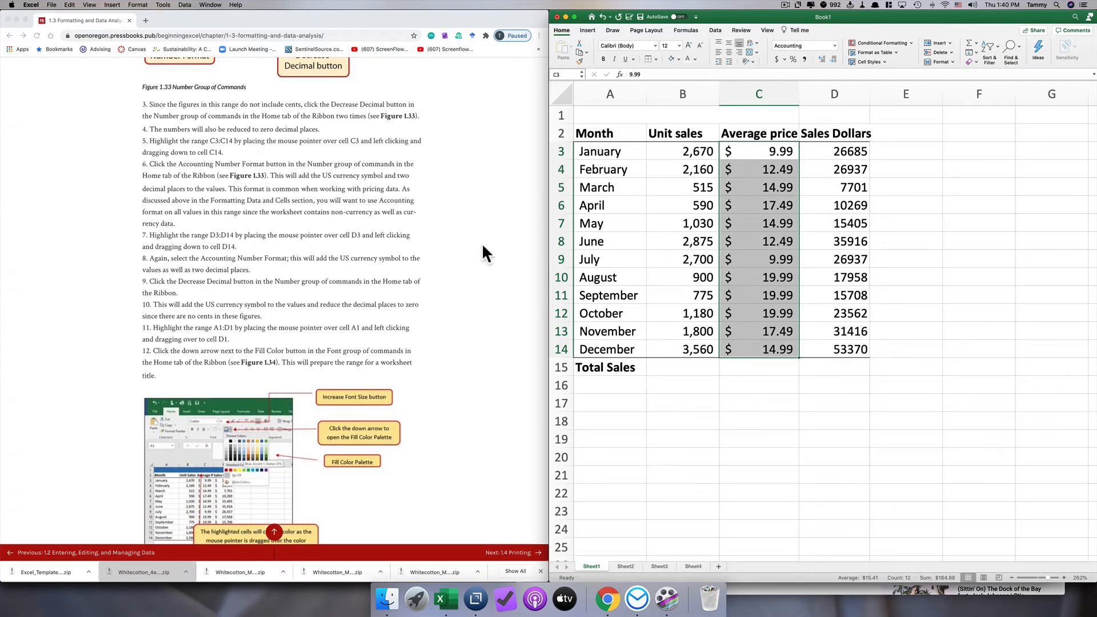
drag(823, 153, 827, 349)
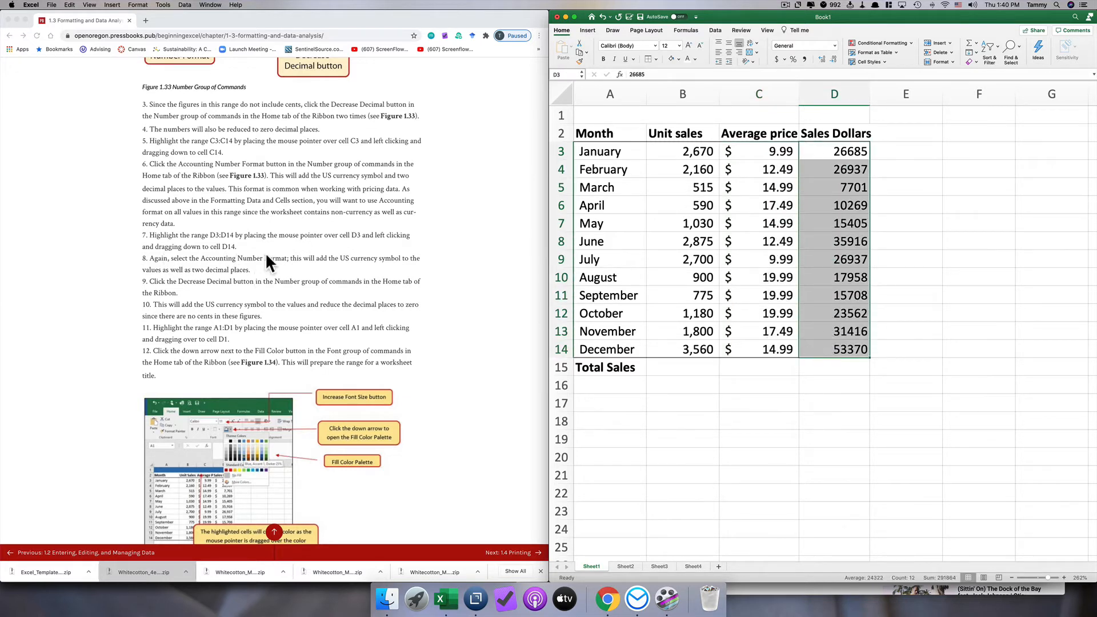
click(775, 58)
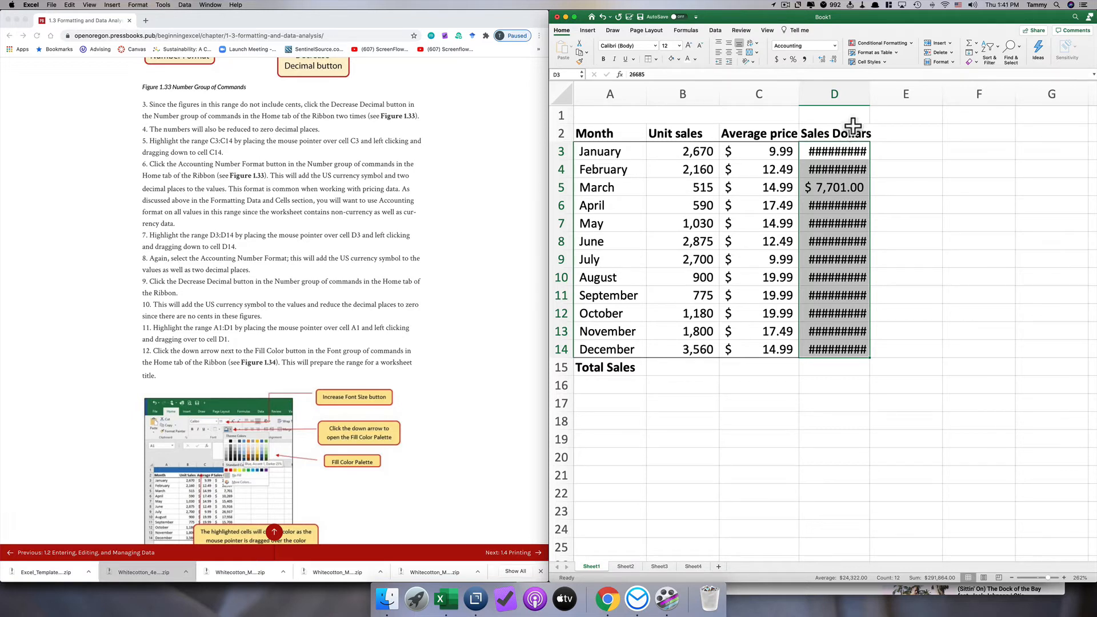
drag(868, 93, 869, 93)
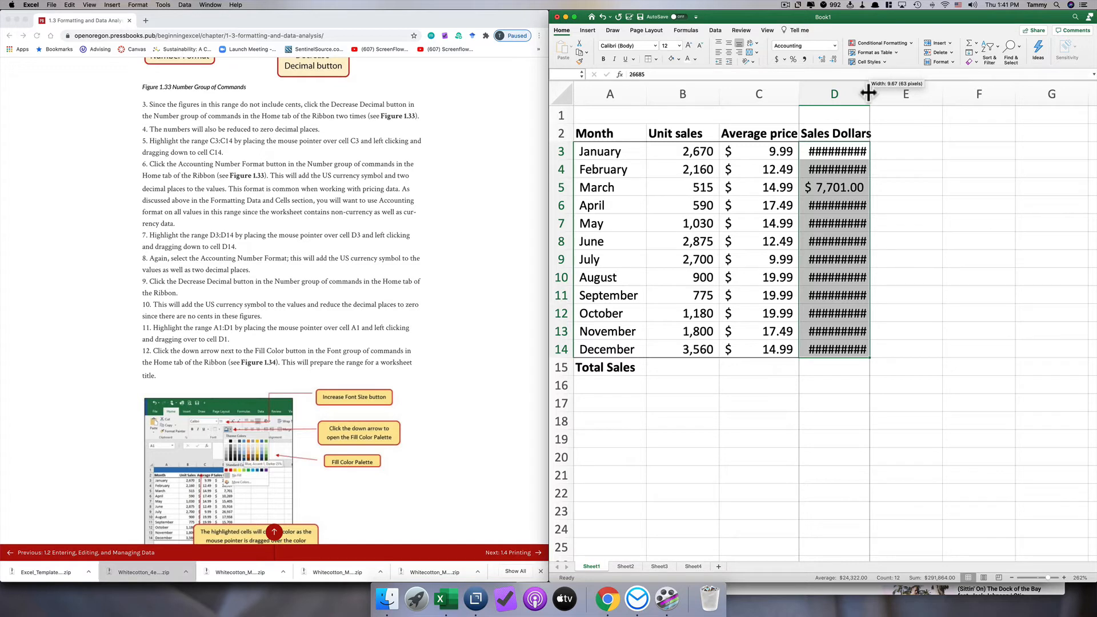
mouse_move(869, 93)
mouse_down()
mouse_move(912, 92)
mouse_move(882, 92)
mouse_up()
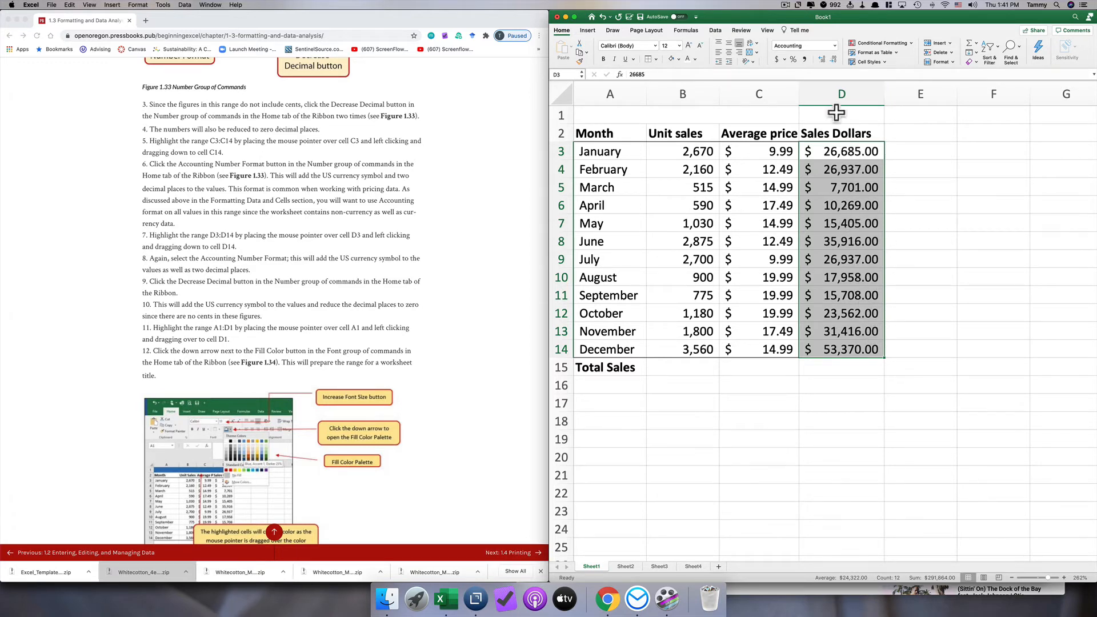
- Reduce the sales dollars in D3:D14 to zero decimal places
click(831, 59)
click(832, 58)
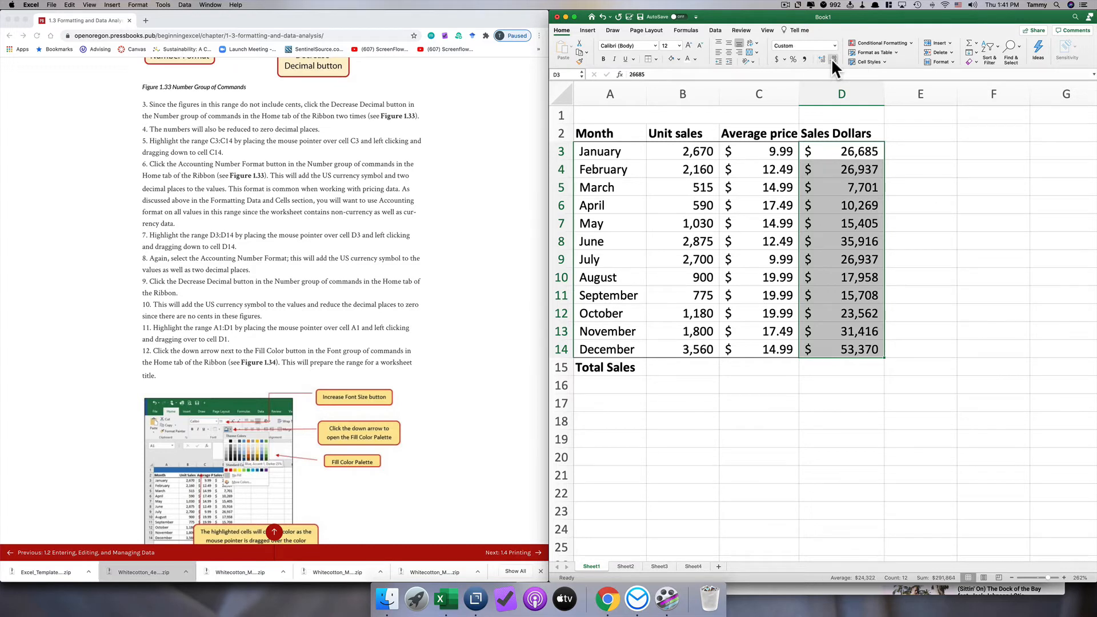
click(858, 211)
click(856, 282)
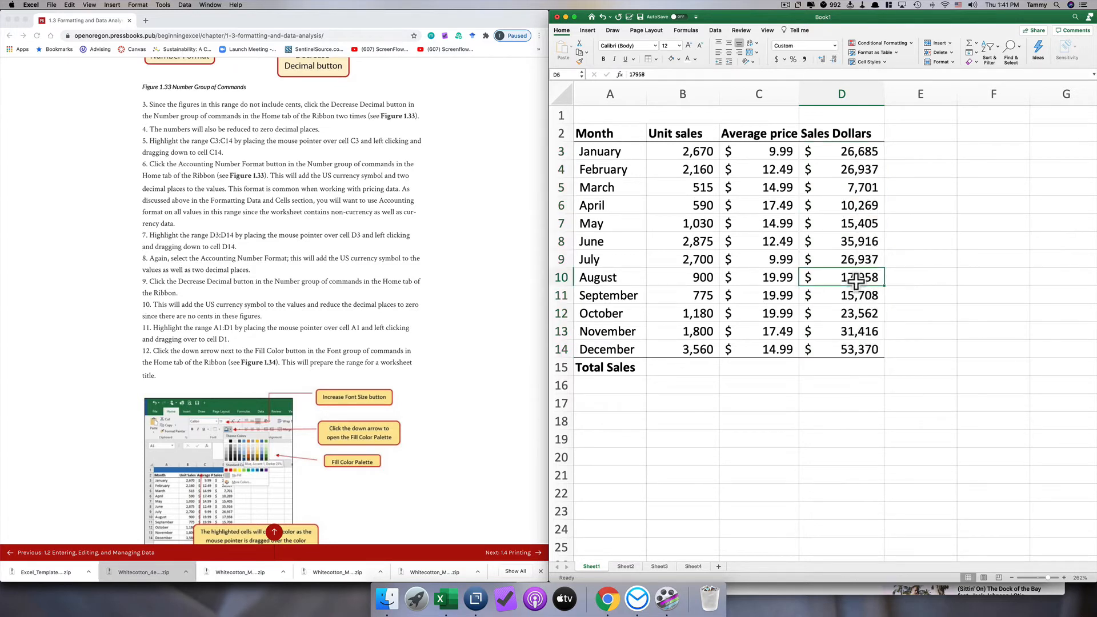
click(842, 152)
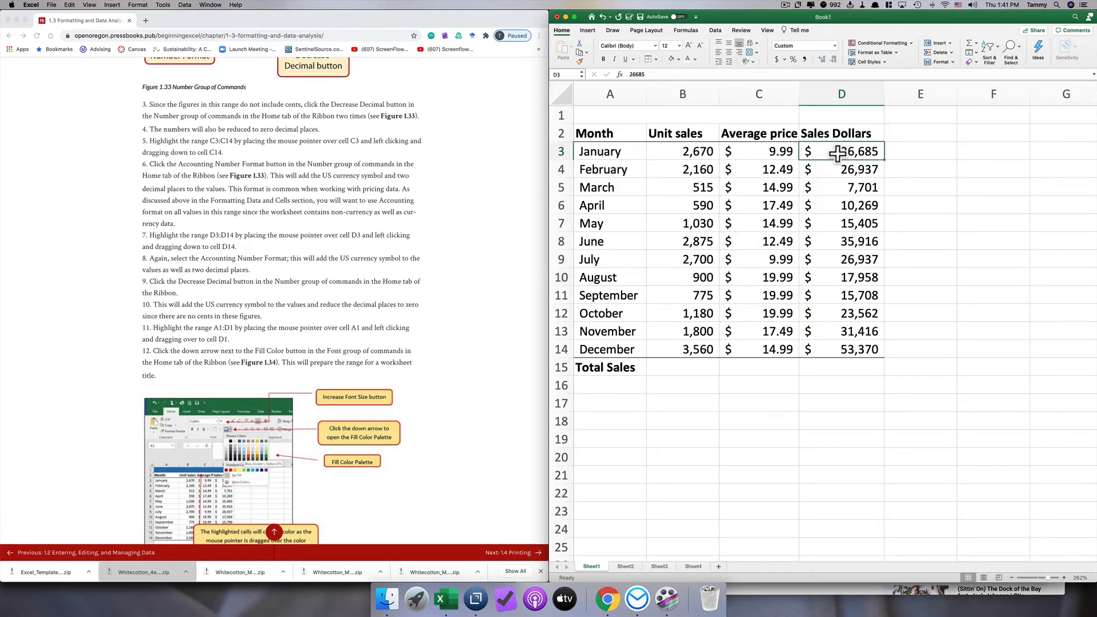
- Fill cell A1 with Blue, Accent 1, Darker 25% and copy its formatting across B1:D1
click(302, 295)
scroll(302, 294, down, 2)
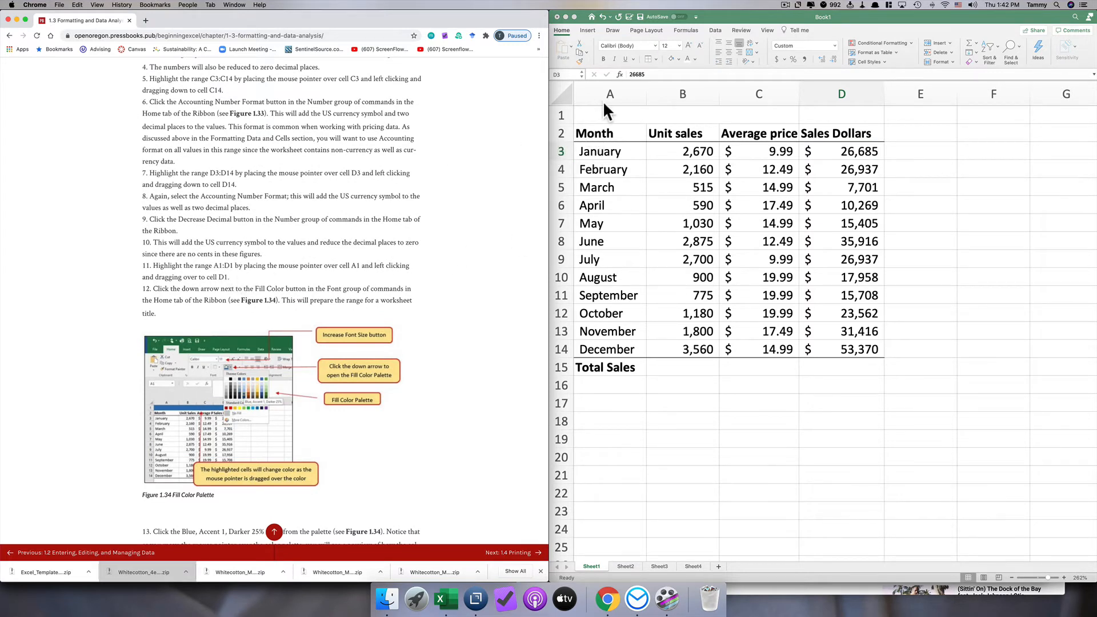
click(581, 112)
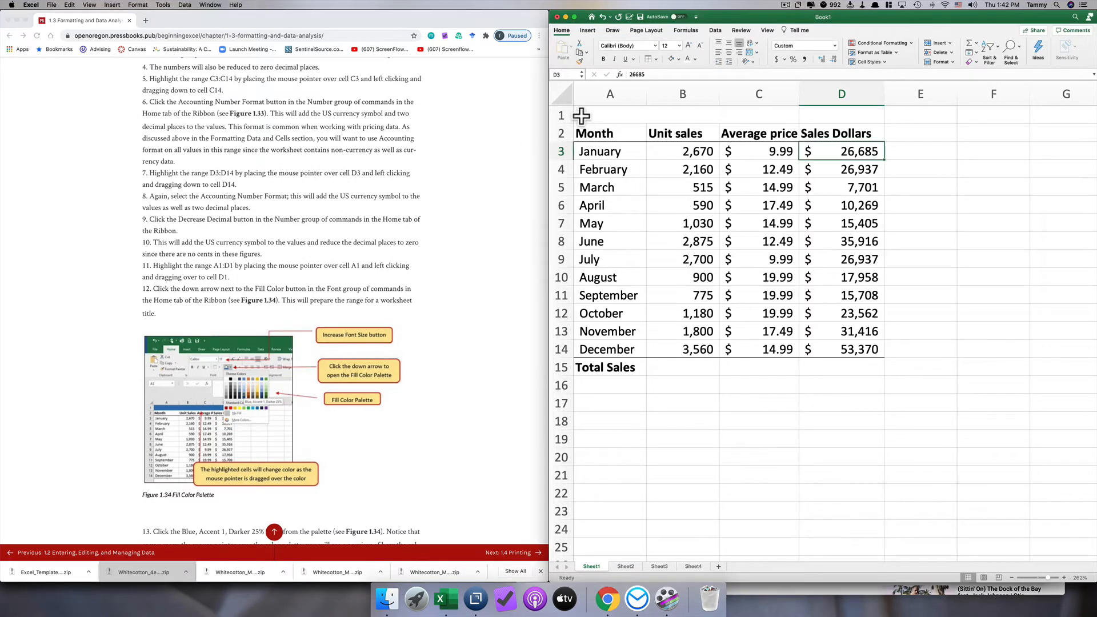
drag(580, 115, 817, 115)
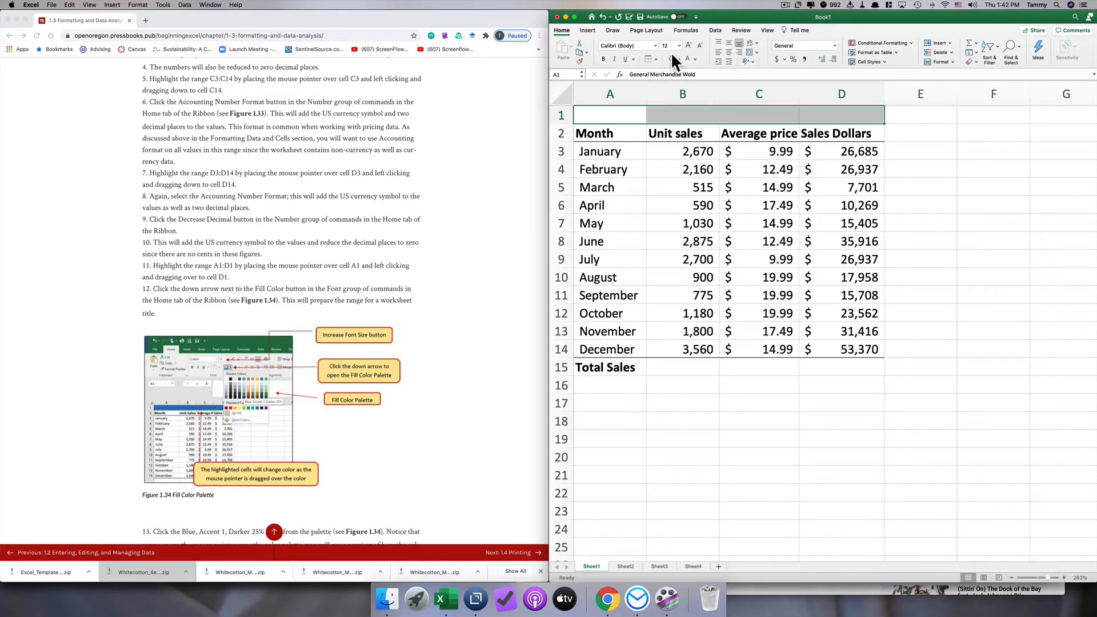
scroll(329, 236, down, 5)
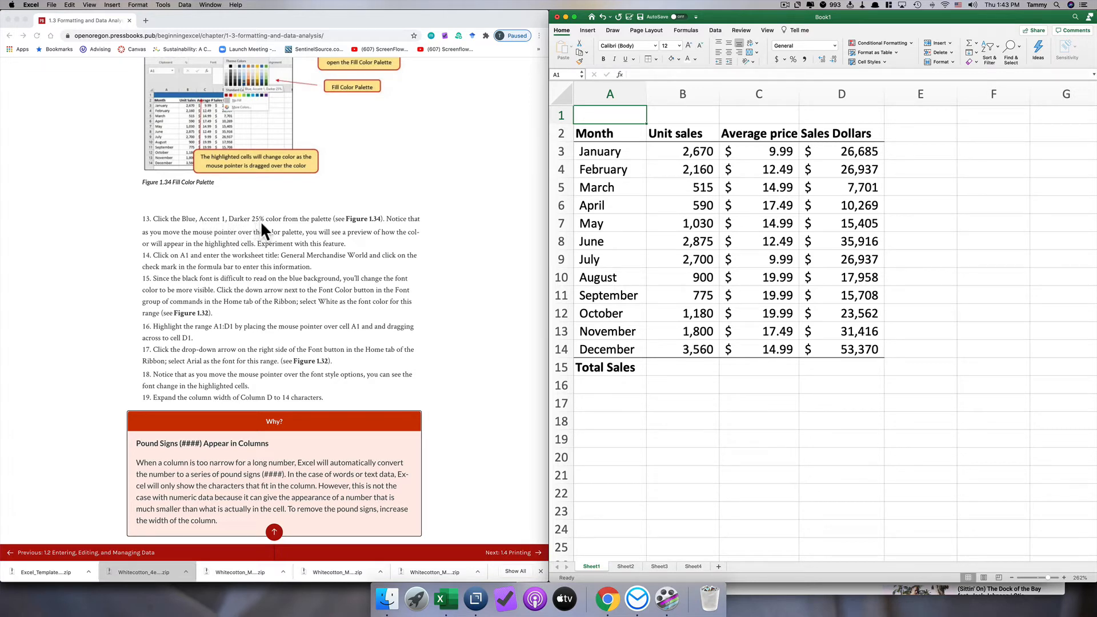
click(677, 58)
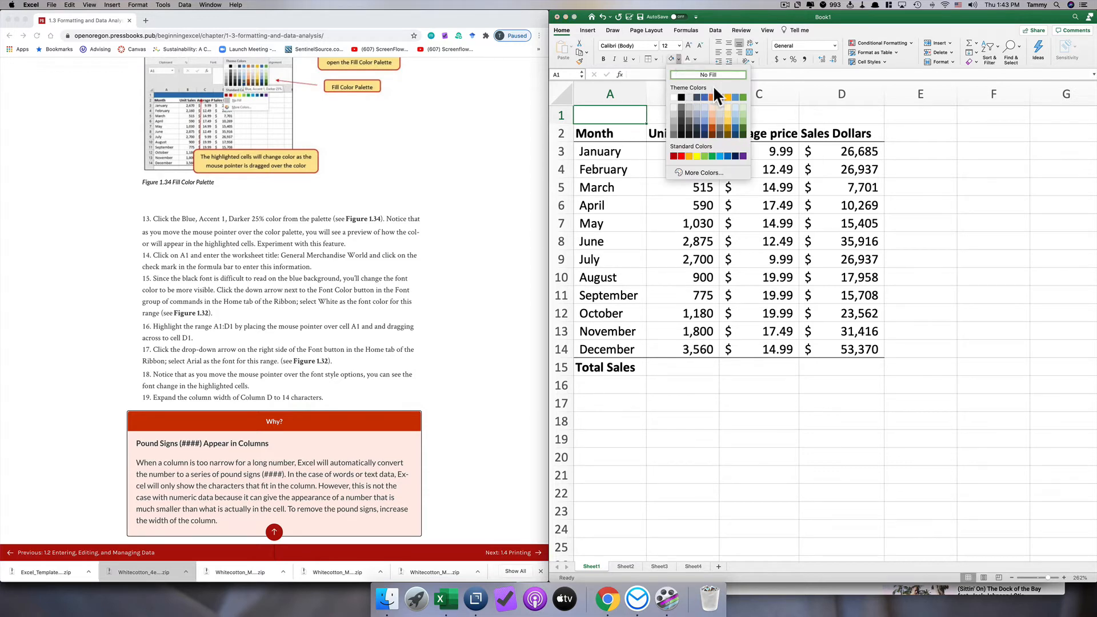
click(704, 126)
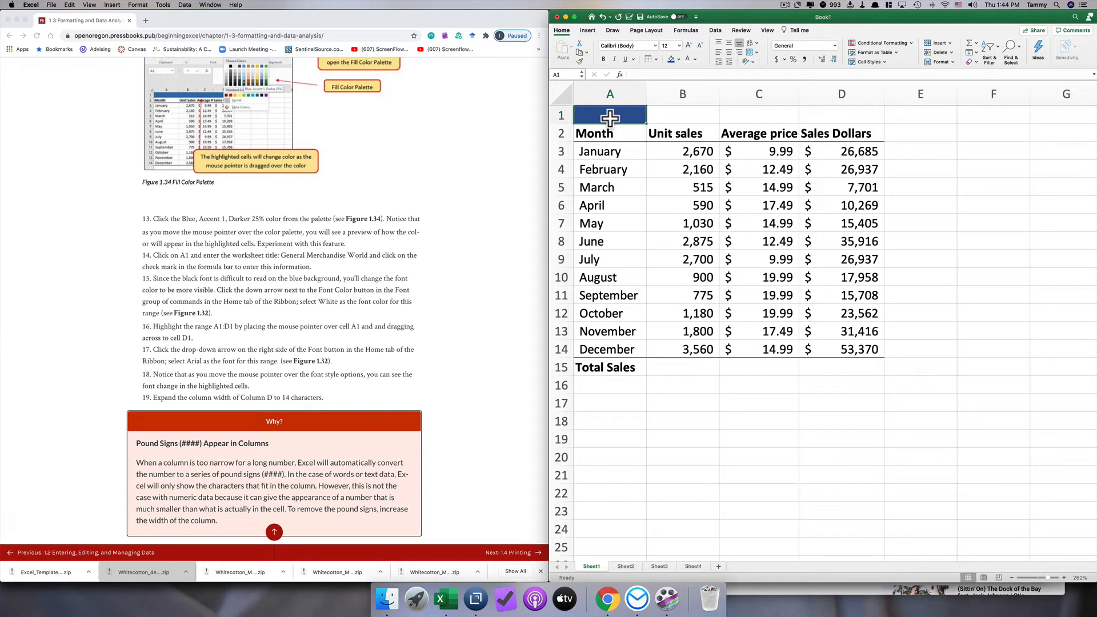
click(580, 60)
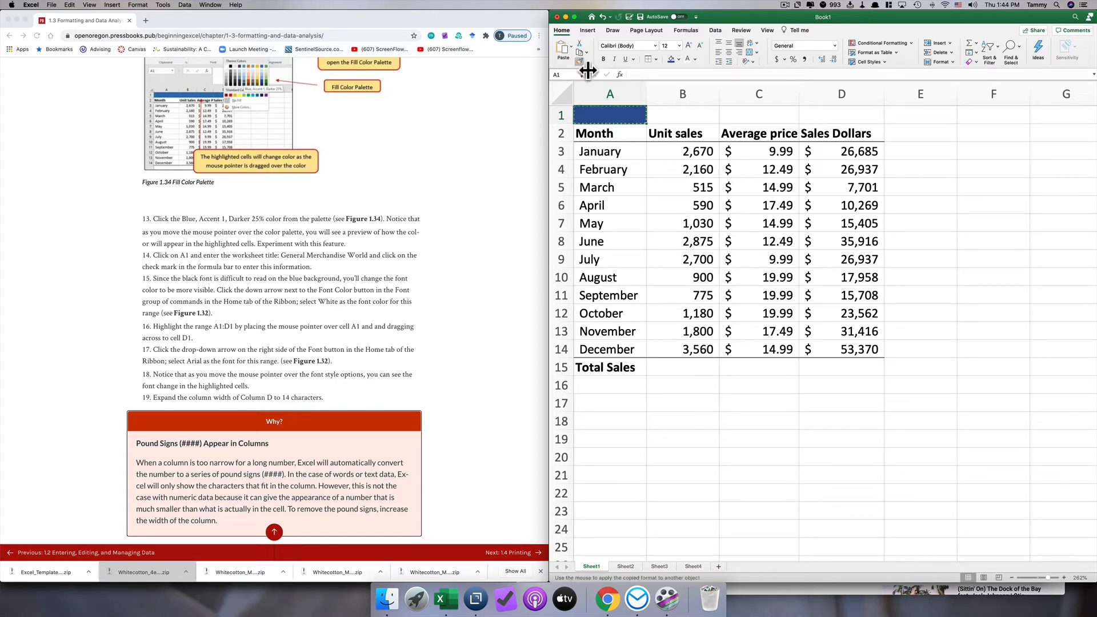
drag(655, 110, 846, 116)
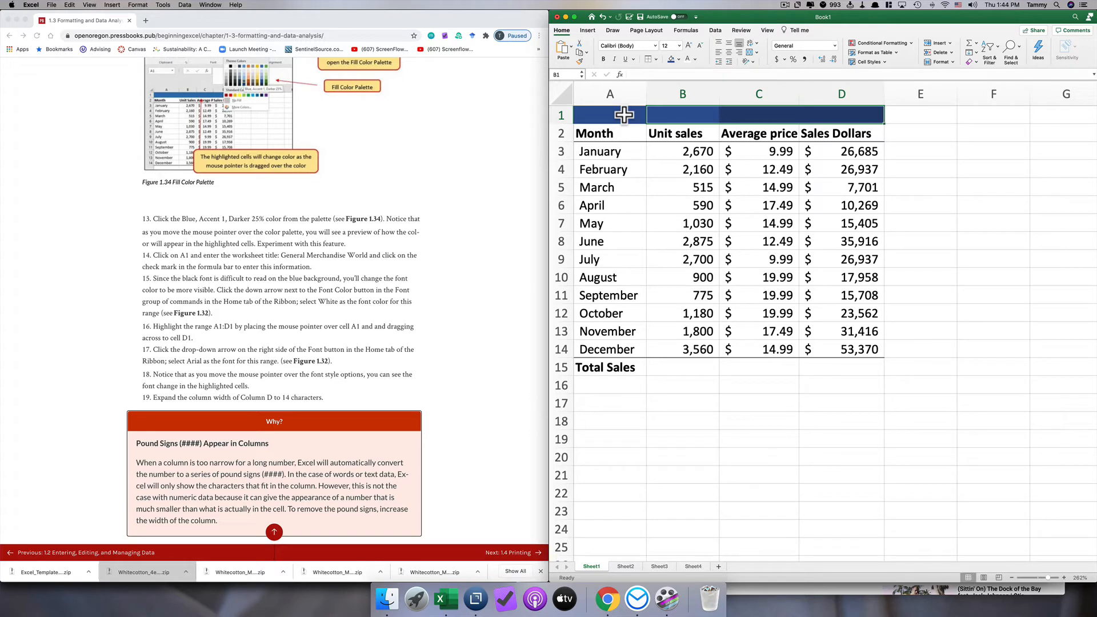
- Enter the worksheet title "General Merchandise World" in cell A1
double_click(601, 116)
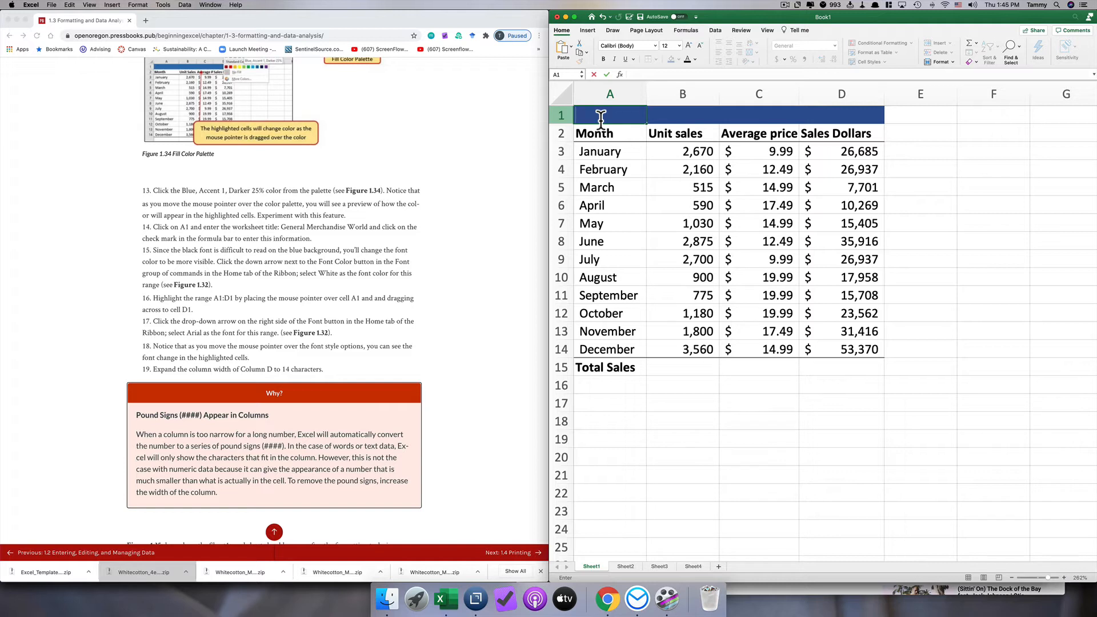
text(General Merchandise World)
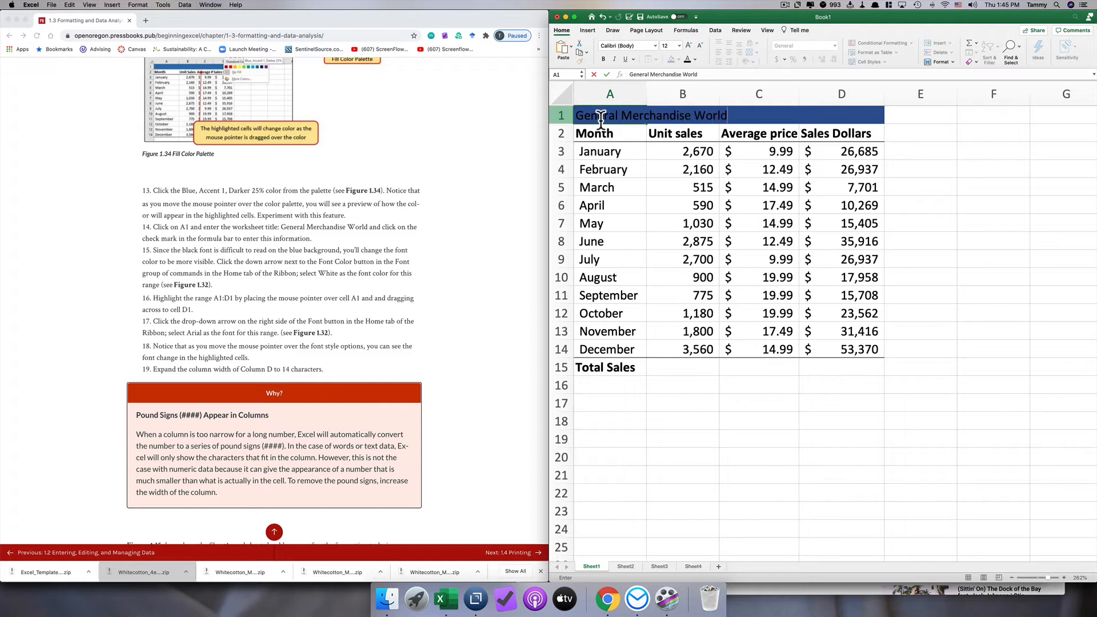
key(Return)
- Change the font color of the title in A1 to white
click(599, 116)
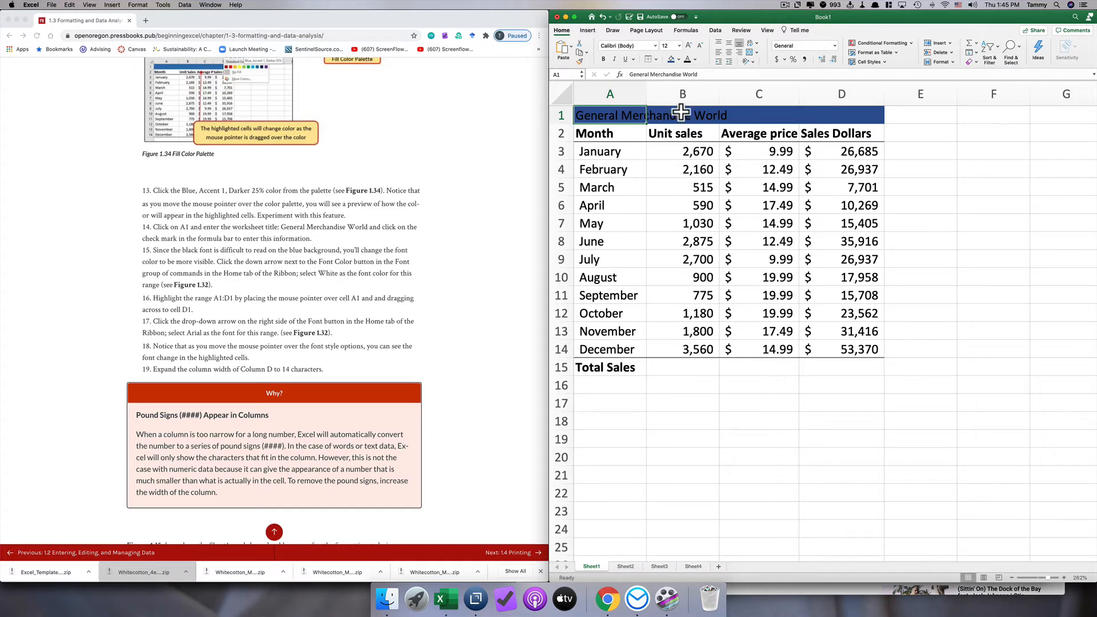
click(694, 60)
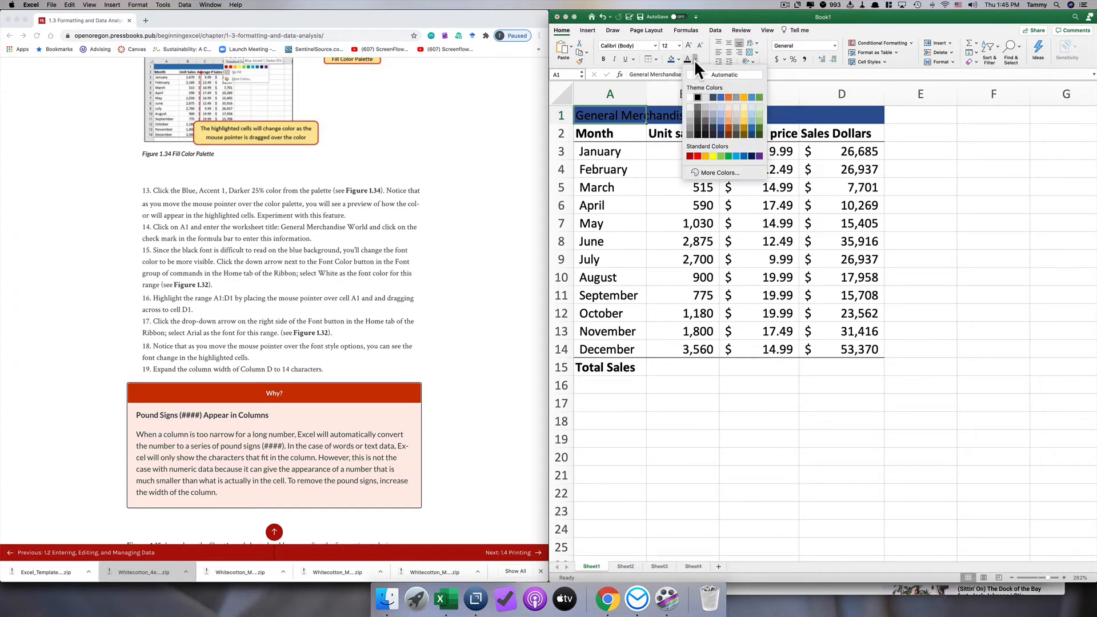
click(690, 96)
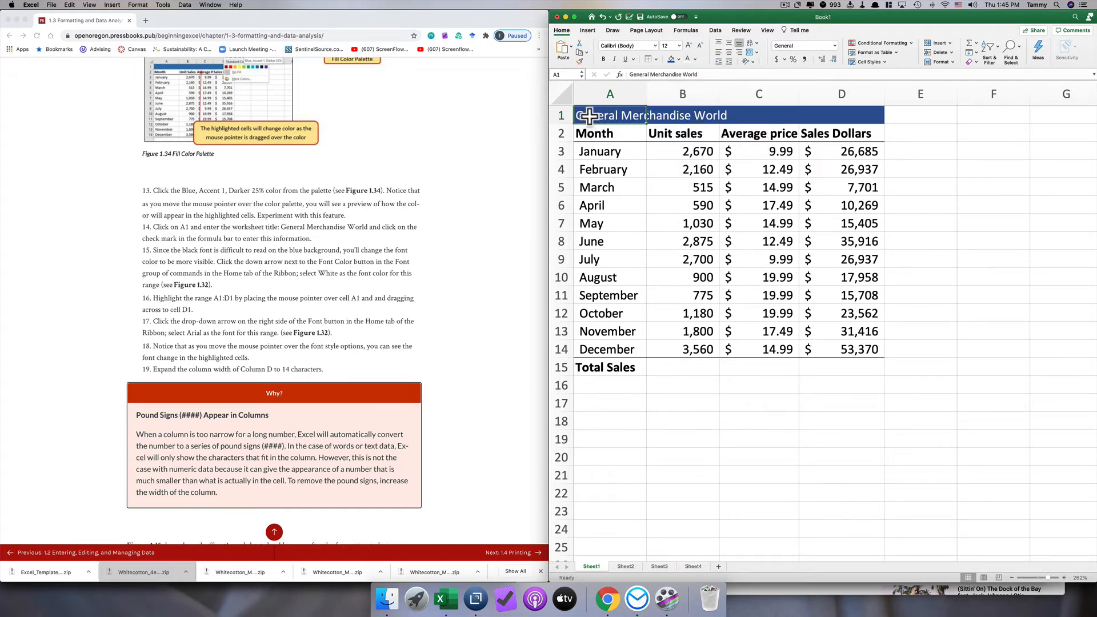
- Set the font of the title range A1:D1 to Arial
drag(780, 117, 841, 116)
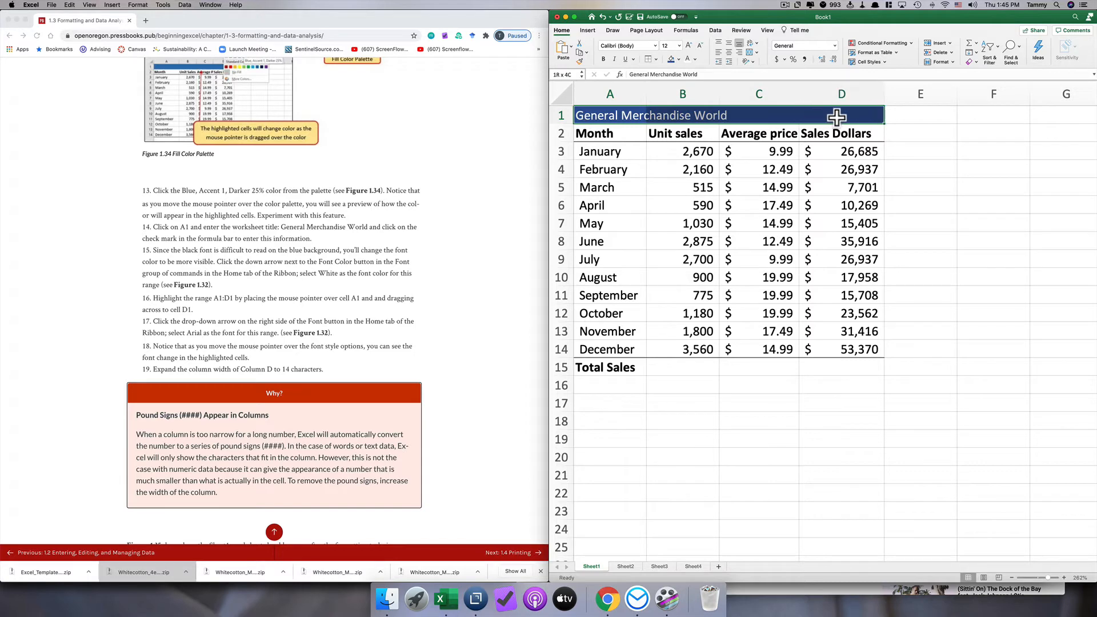
click(656, 45)
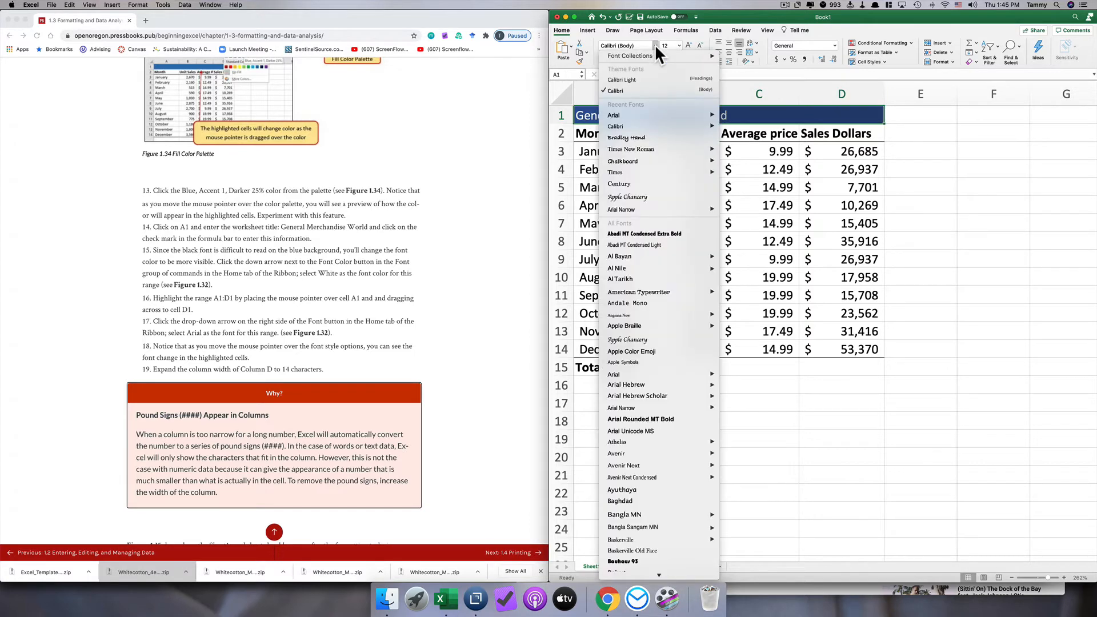
mouse_move(652, 113)
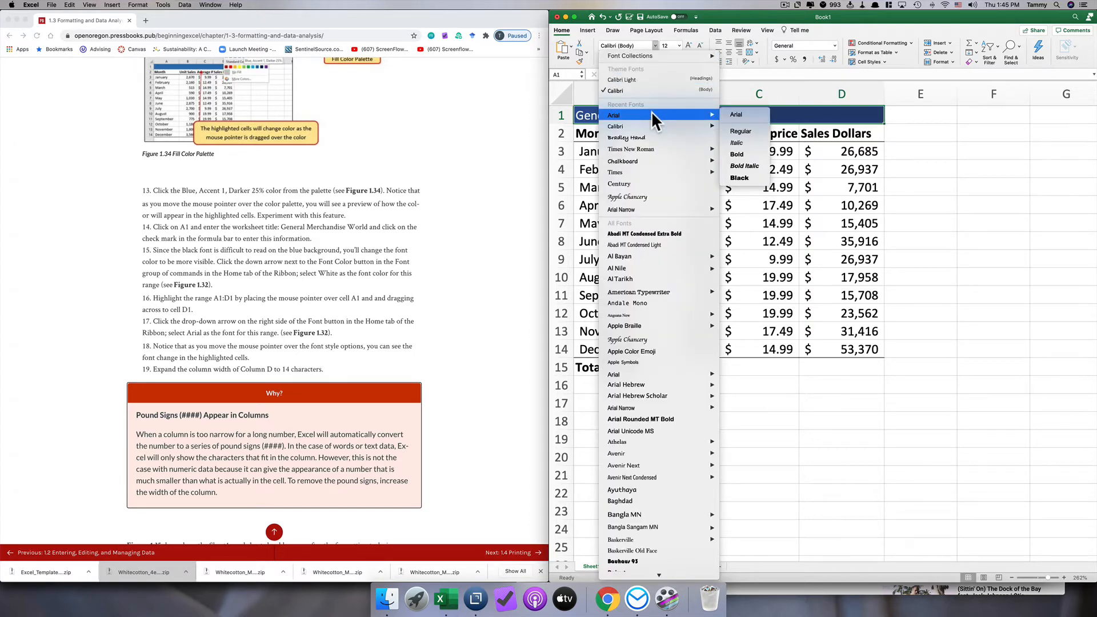
click(736, 114)
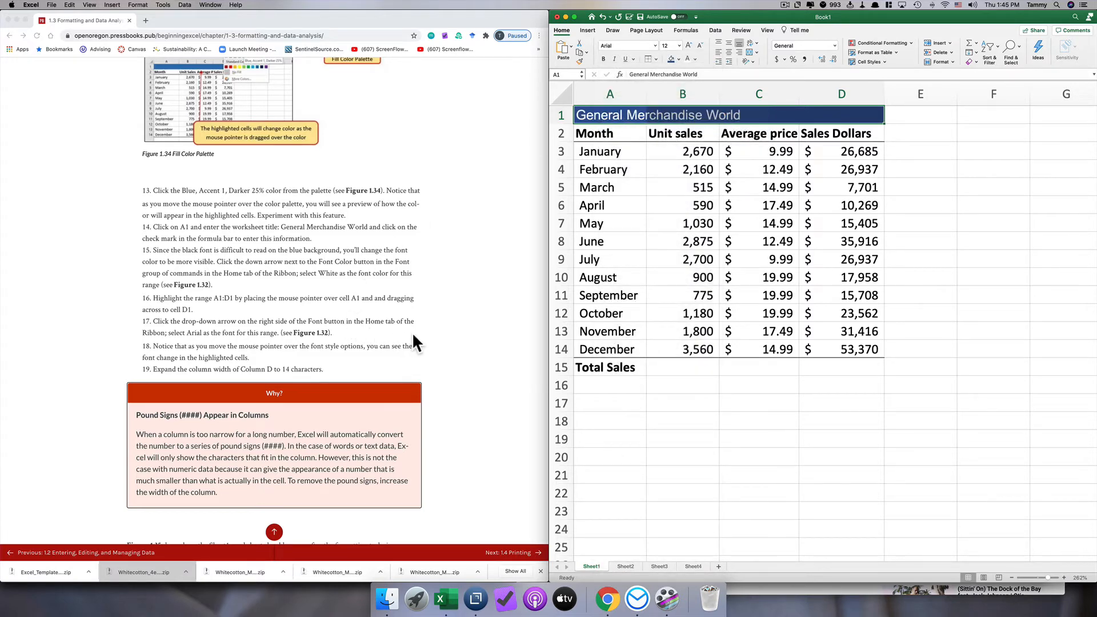
- Widen column D to about 14 characters
scroll(413, 336, down, 1)
click(771, 114)
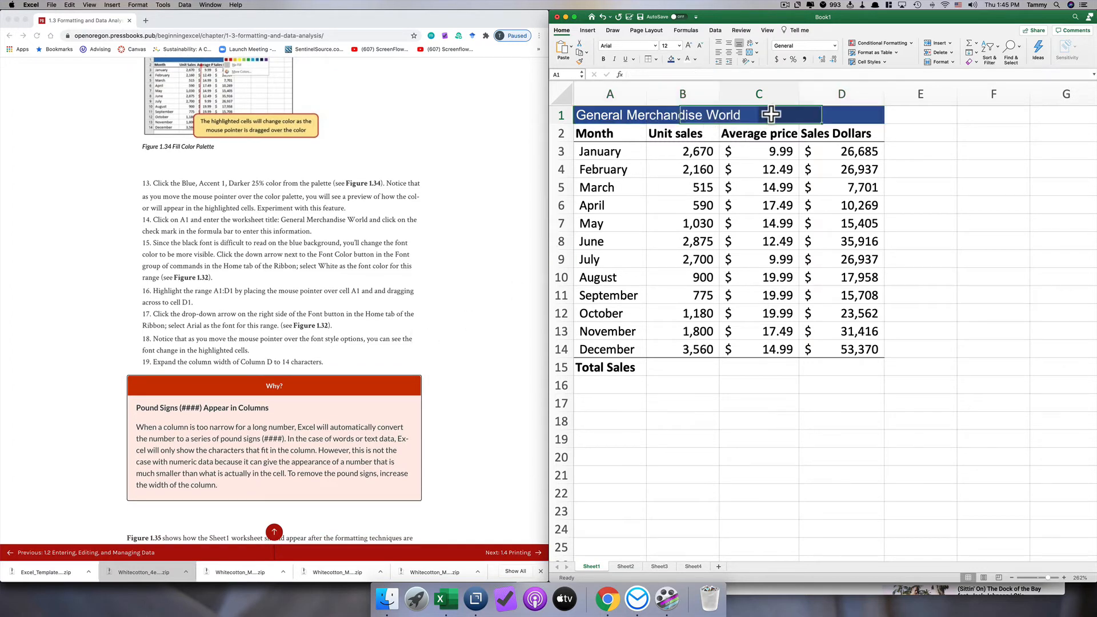
click(840, 114)
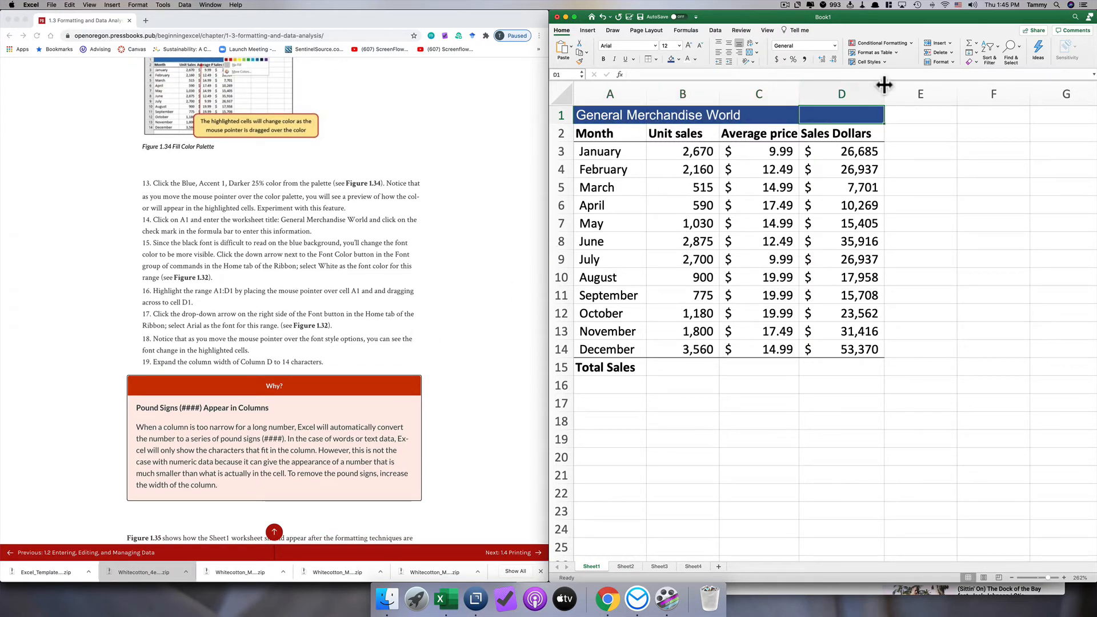
drag(884, 84, 899, 84)
click(758, 134)
- Italicize the worksheet title in A1 and narrow column C to fit its price values closely
scroll(196, 321, down, 6)
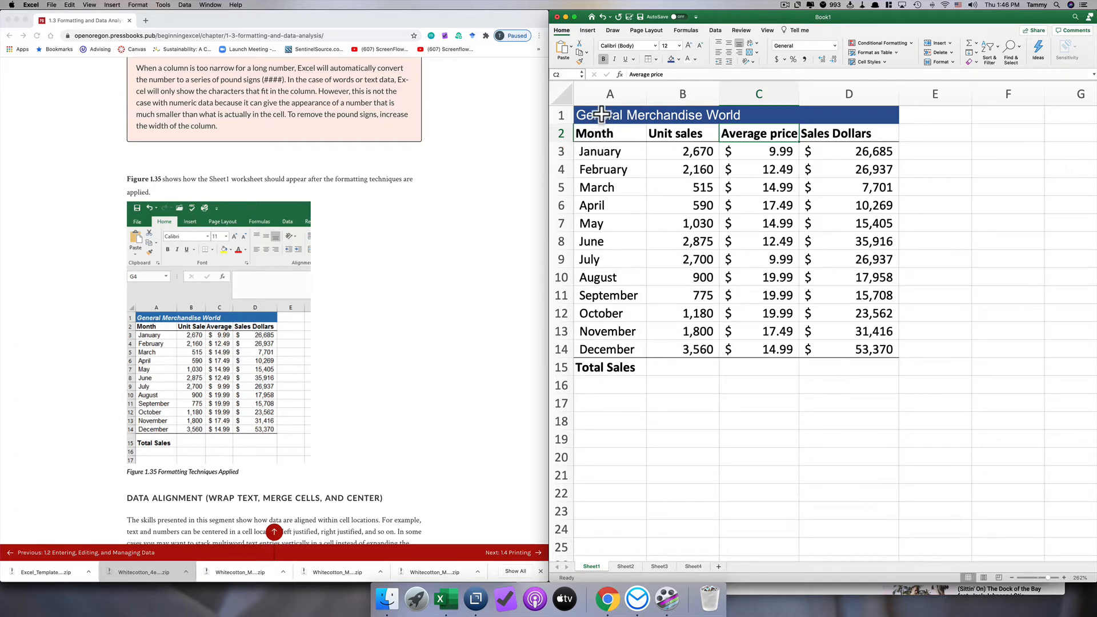
click(596, 114)
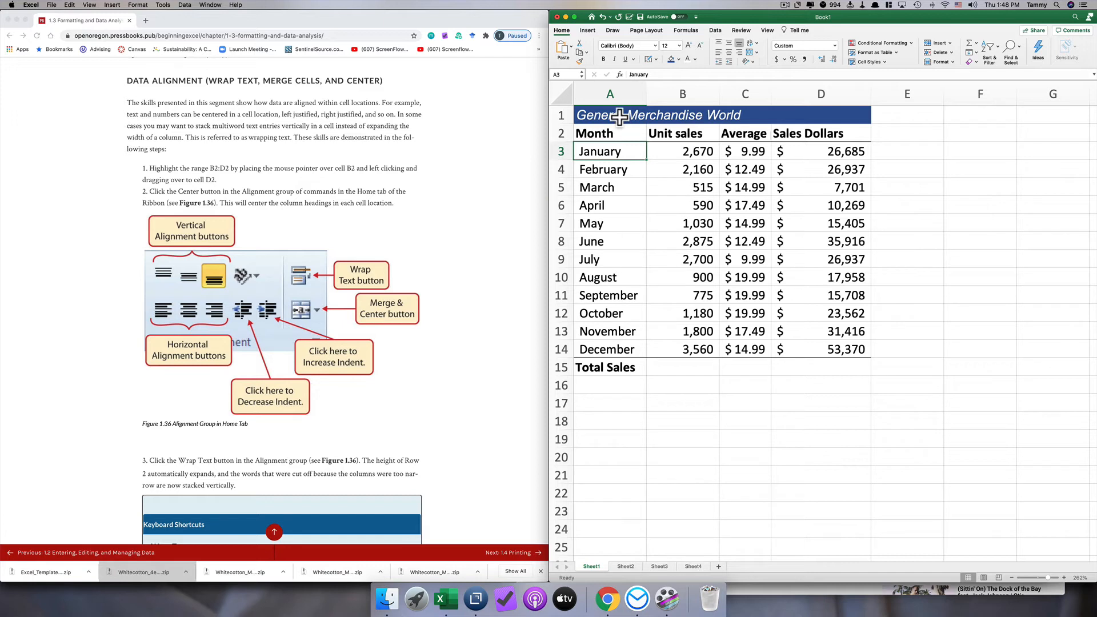
click(738, 130)
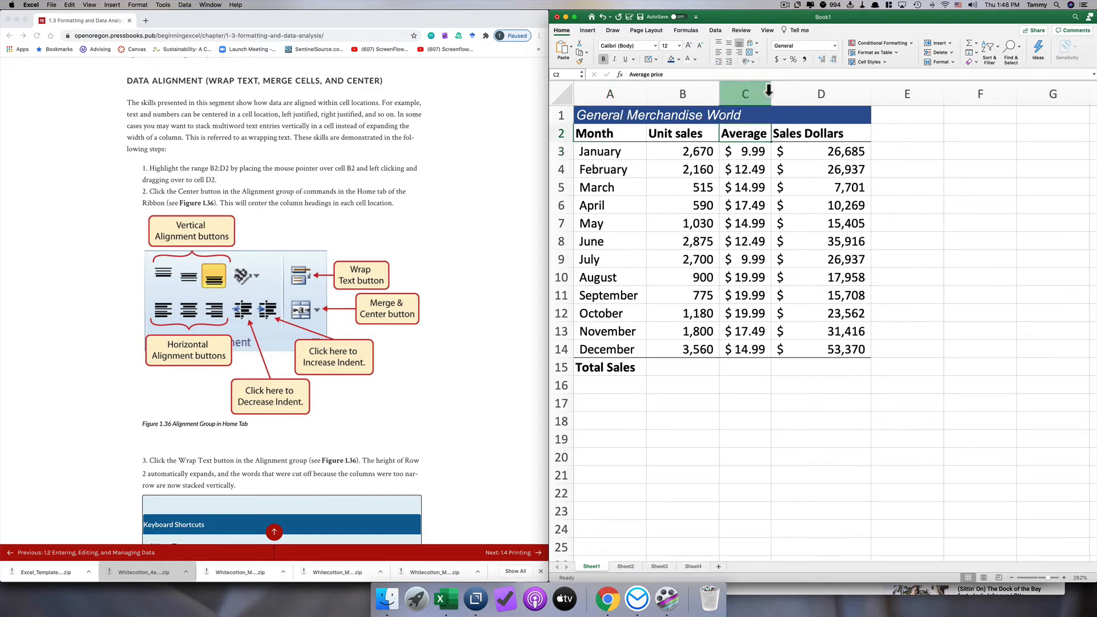
mouse_move(769, 88)
mouse_down()
mouse_move(807, 88)
mouse_move(766, 90)
mouse_up()
click(749, 136)
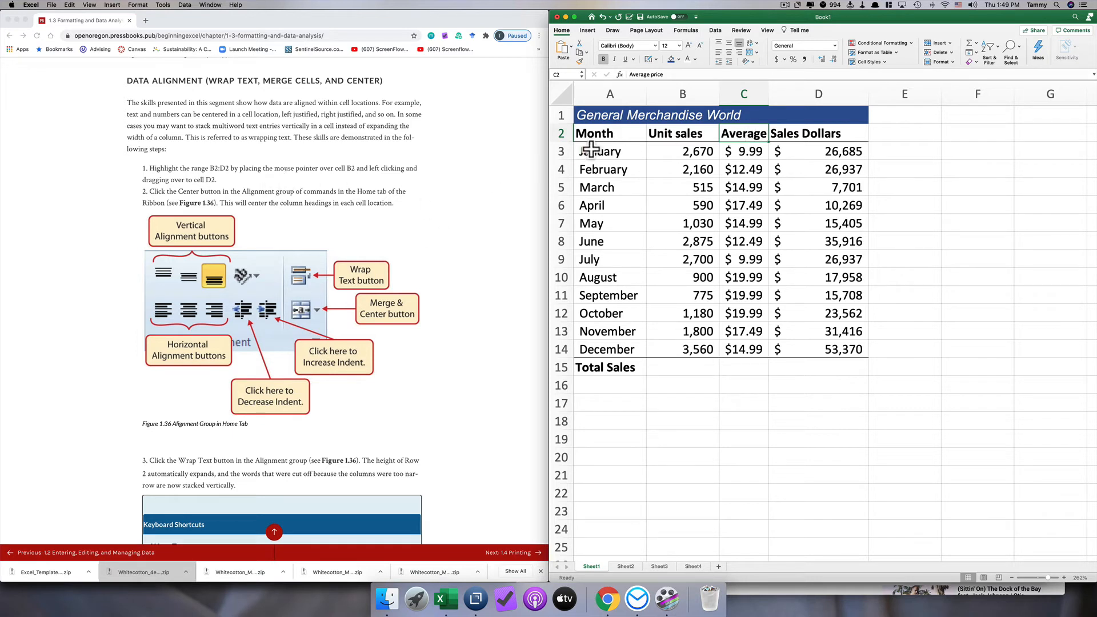
- Center the column headings in B2:D2 horizontally
click(666, 135)
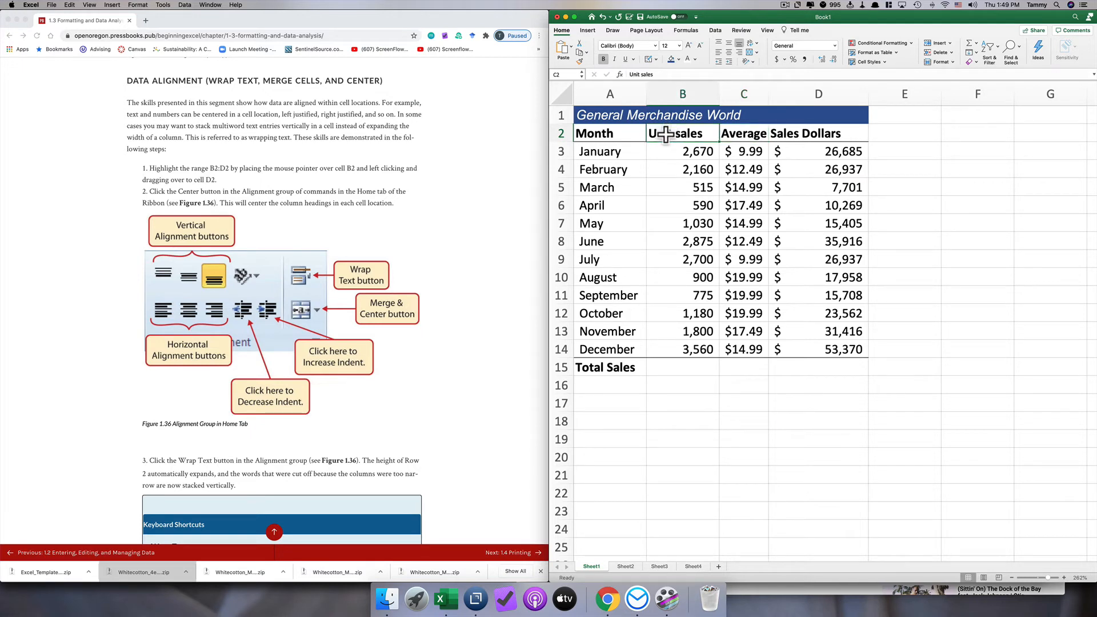
drag(666, 135, 806, 135)
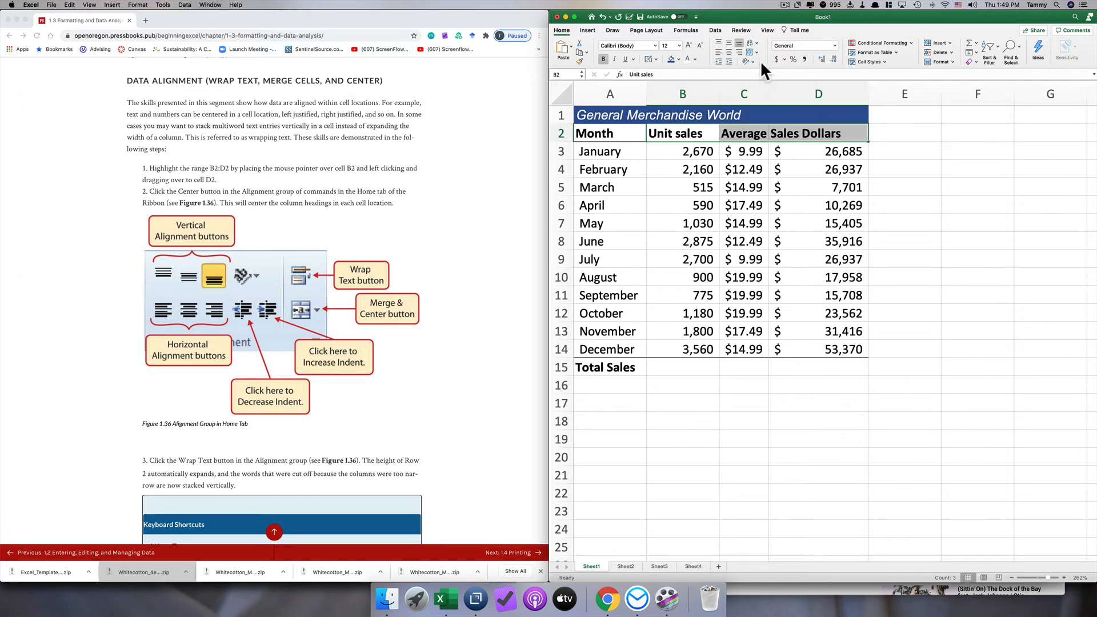
click(728, 51)
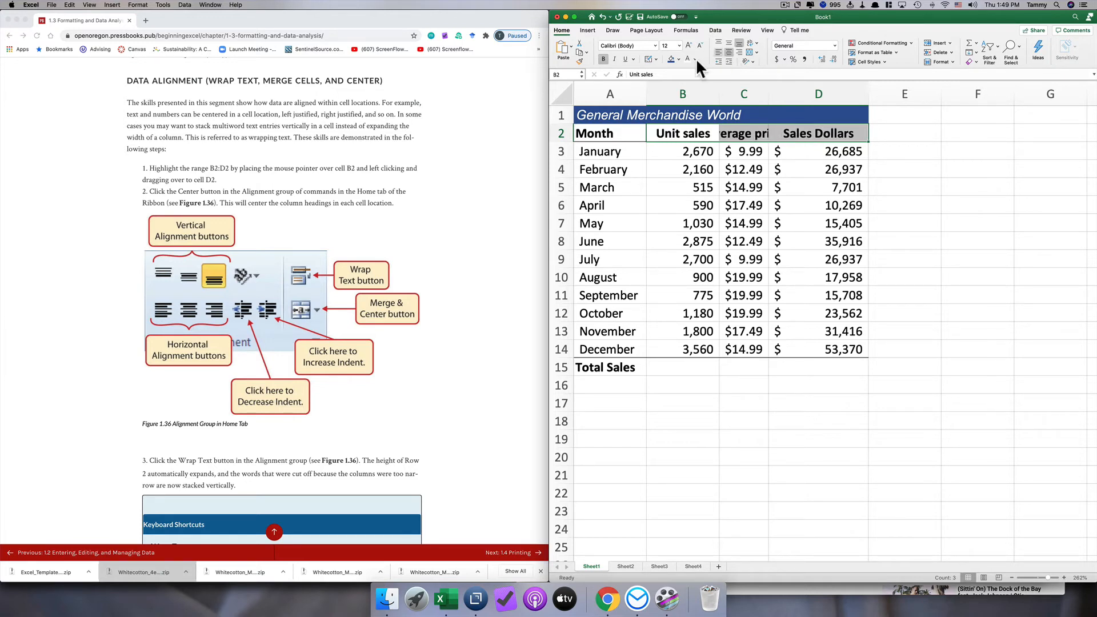
- Wrap the text of the headings in B2:D2 and widen column C so the word "Average" fits on one line
scroll(407, 237, down, 2)
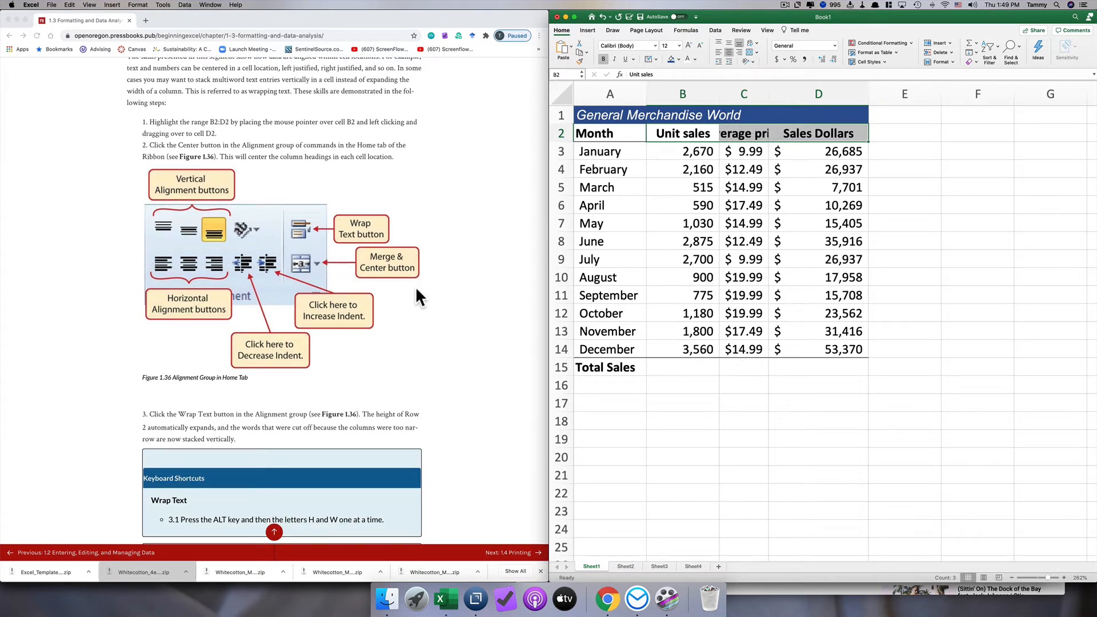
scroll(407, 319, down, 1)
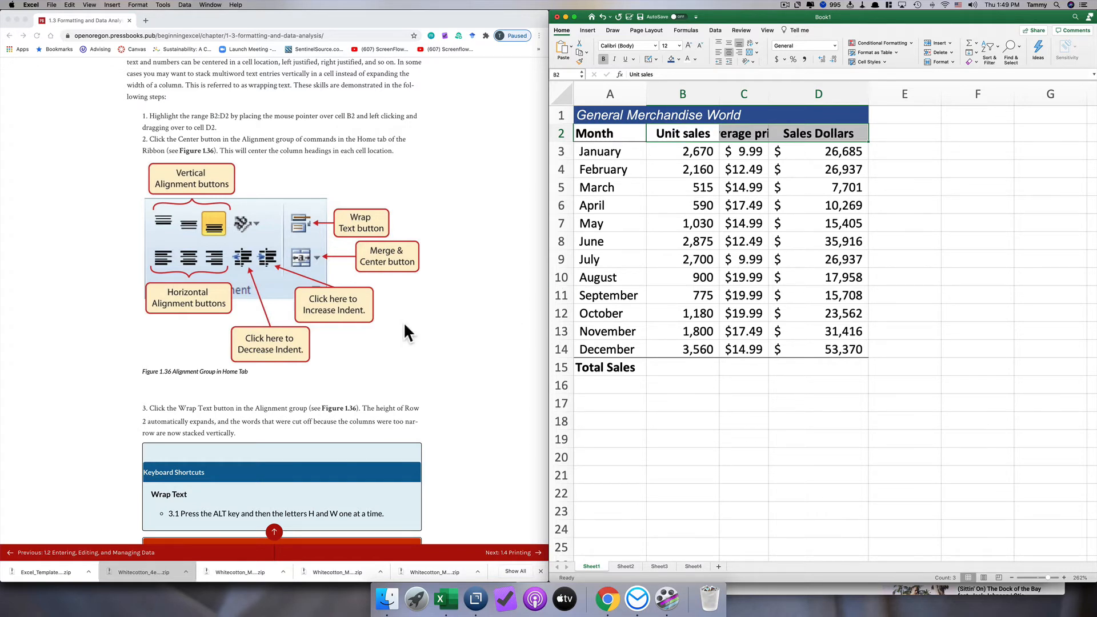
scroll(403, 321, down, 5)
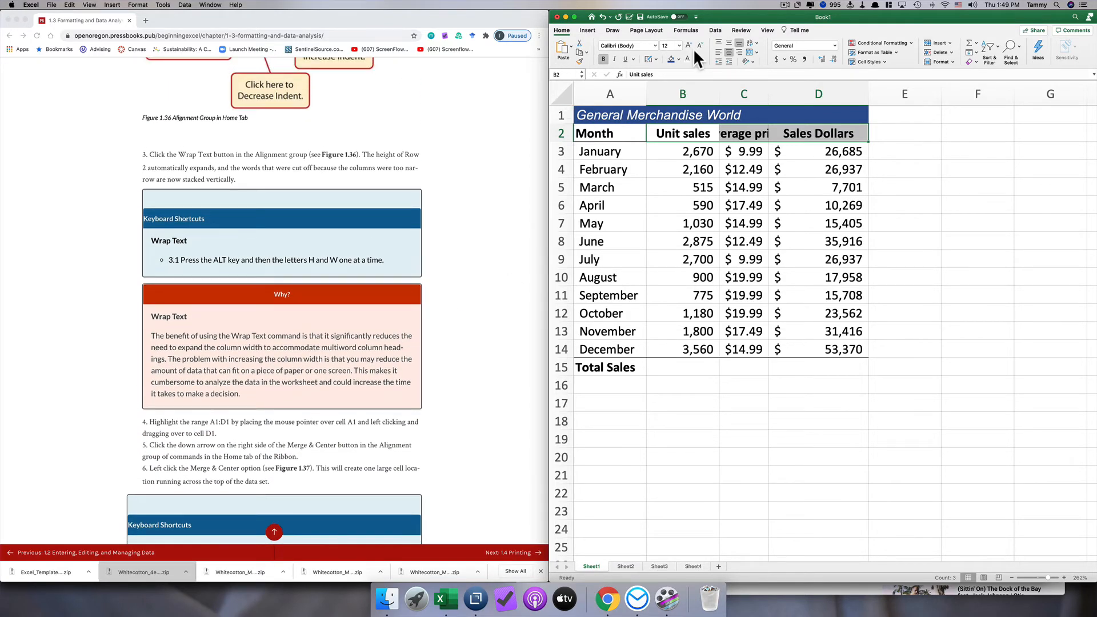
click(750, 41)
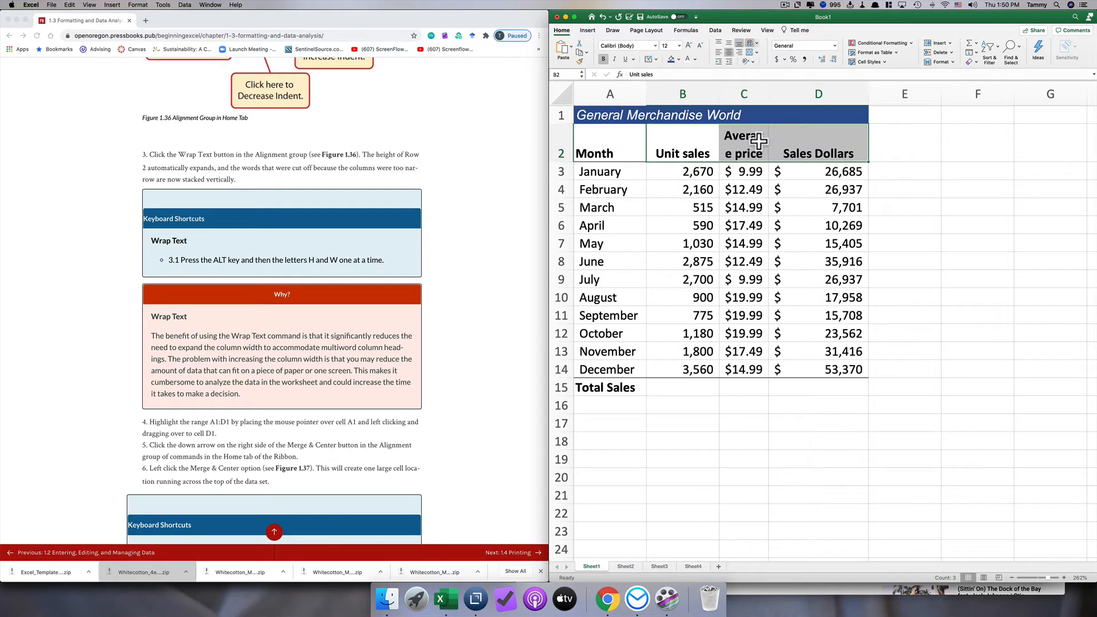
drag(766, 90, 770, 90)
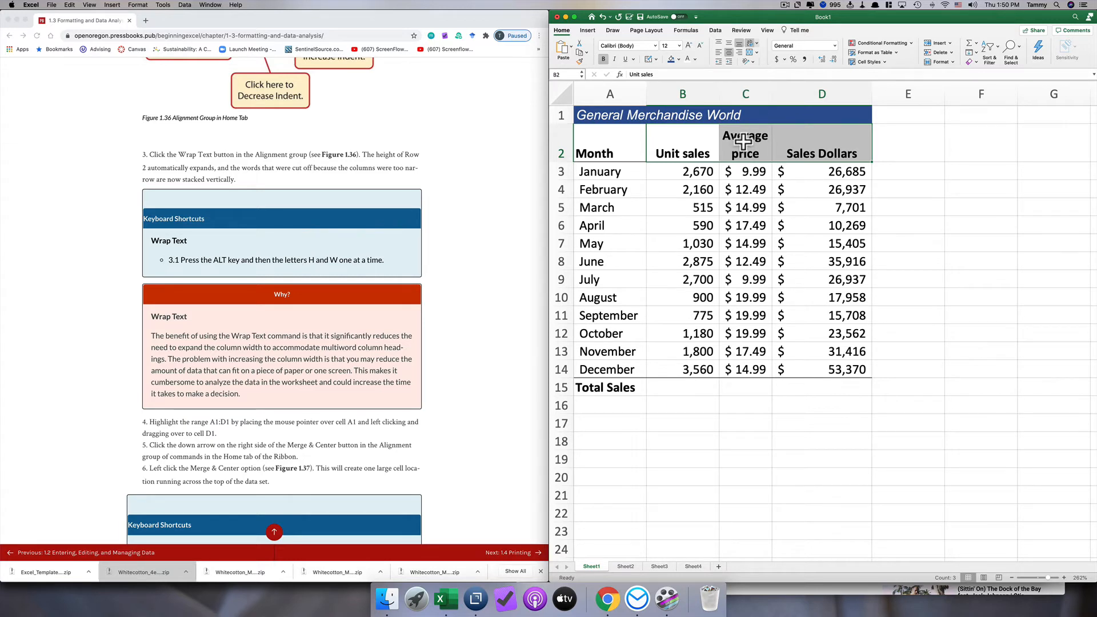
- Merge and center the worksheet title across A1:D1
click(488, 224)
scroll(488, 224, down, 5)
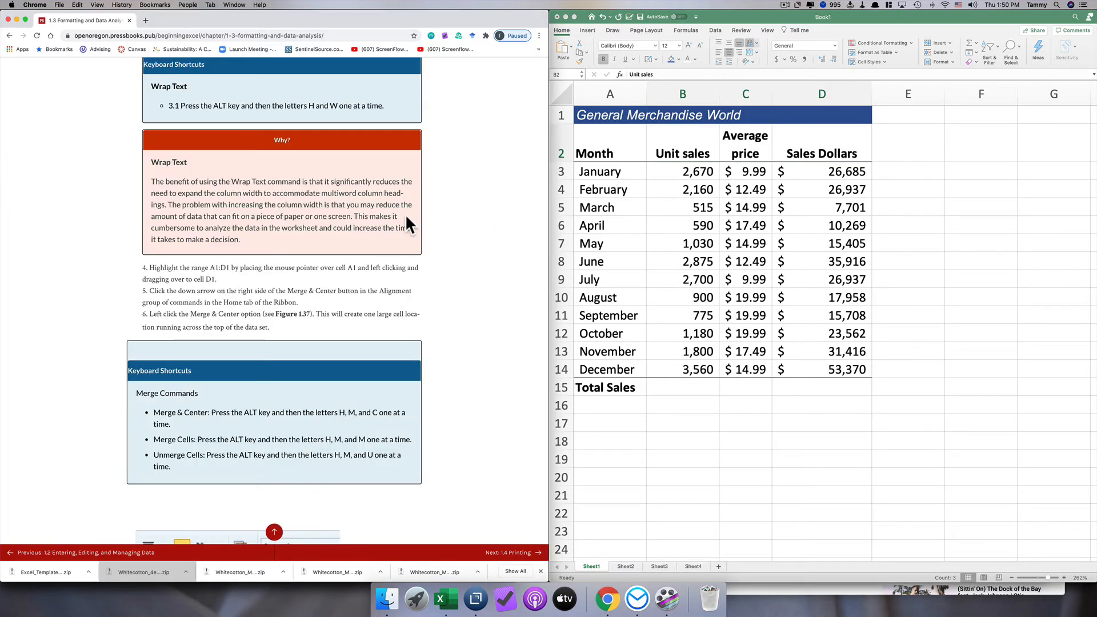
click(586, 114)
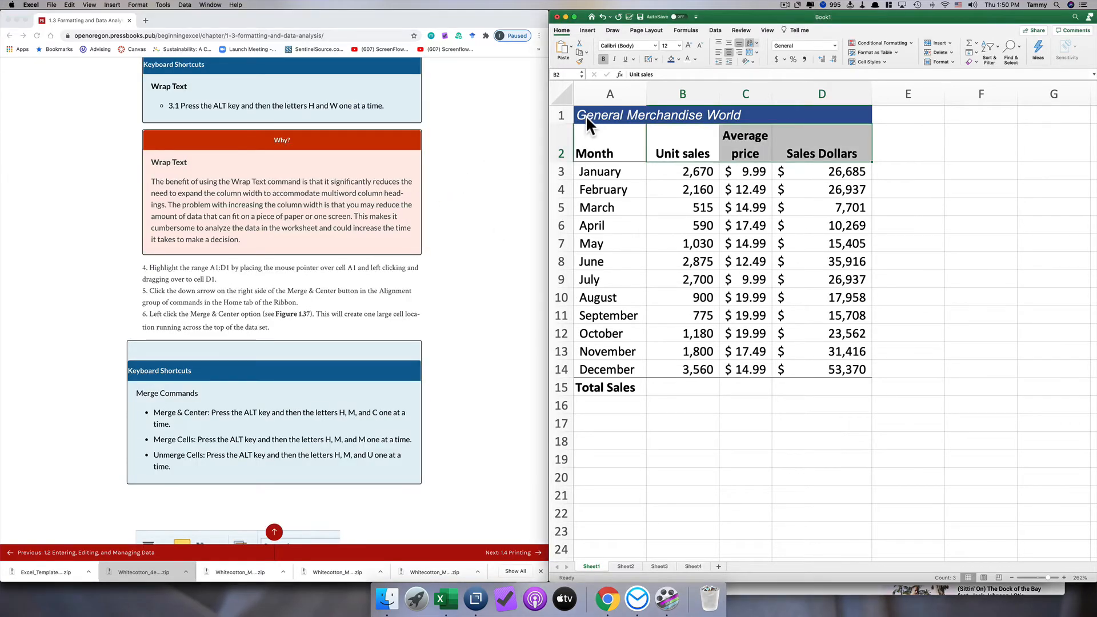
drag(582, 114, 816, 112)
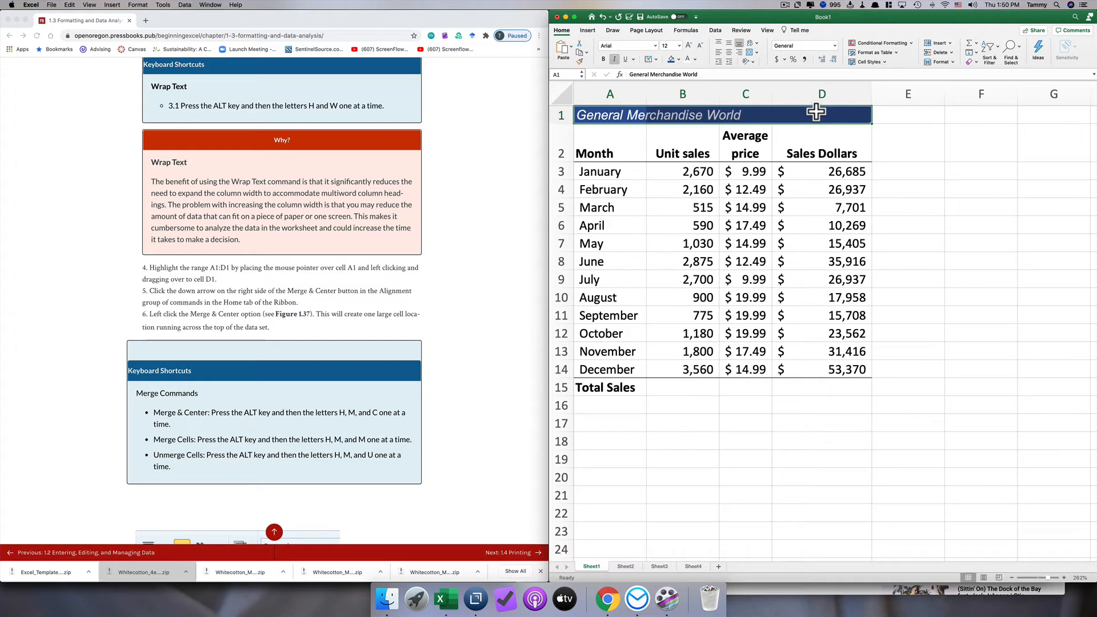
click(749, 50)
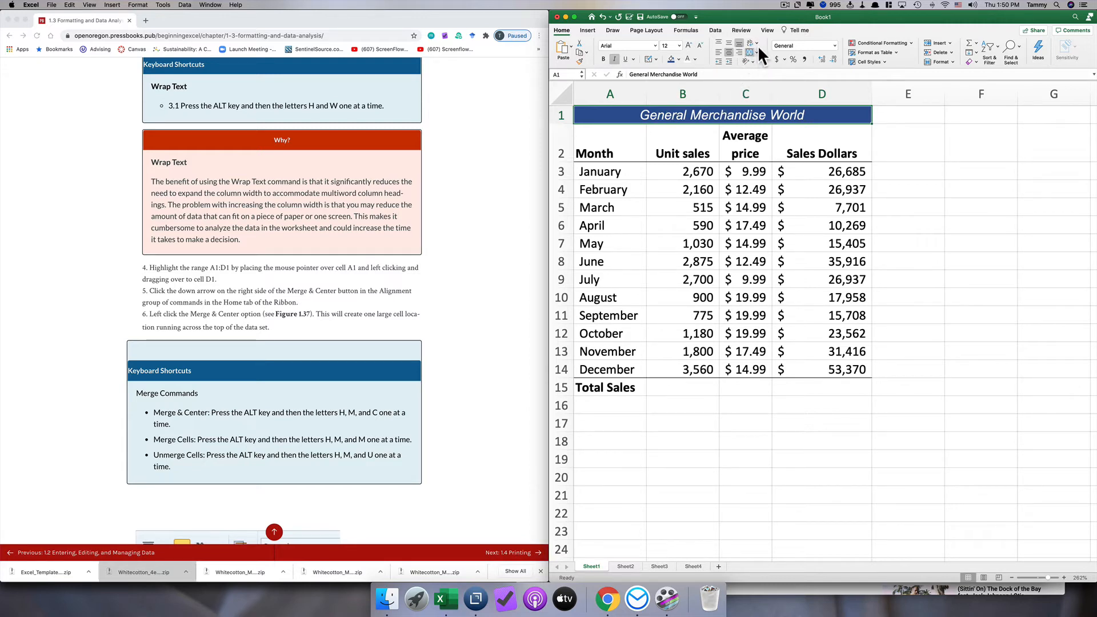
- Narrow column B so the "Unit sales" heading wraps onto two lines
scroll(476, 297, down, 10)
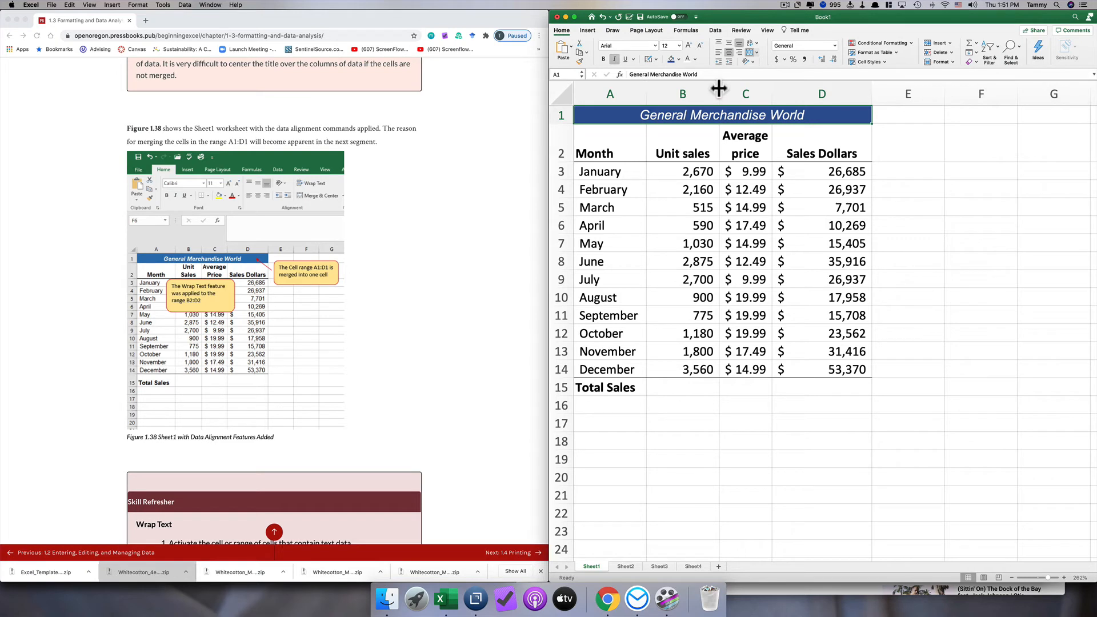
drag(719, 88, 700, 89)
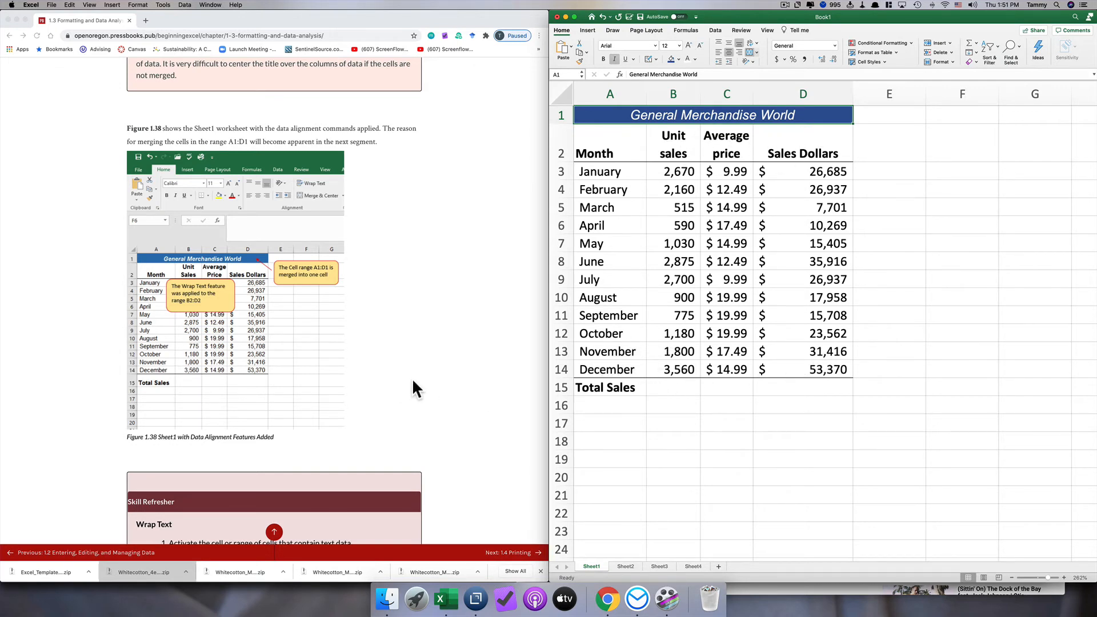
- Add the subtitle "Retail Sales (in millions)" on a second line below the title inside cell A1
scroll(415, 389, down, 1)
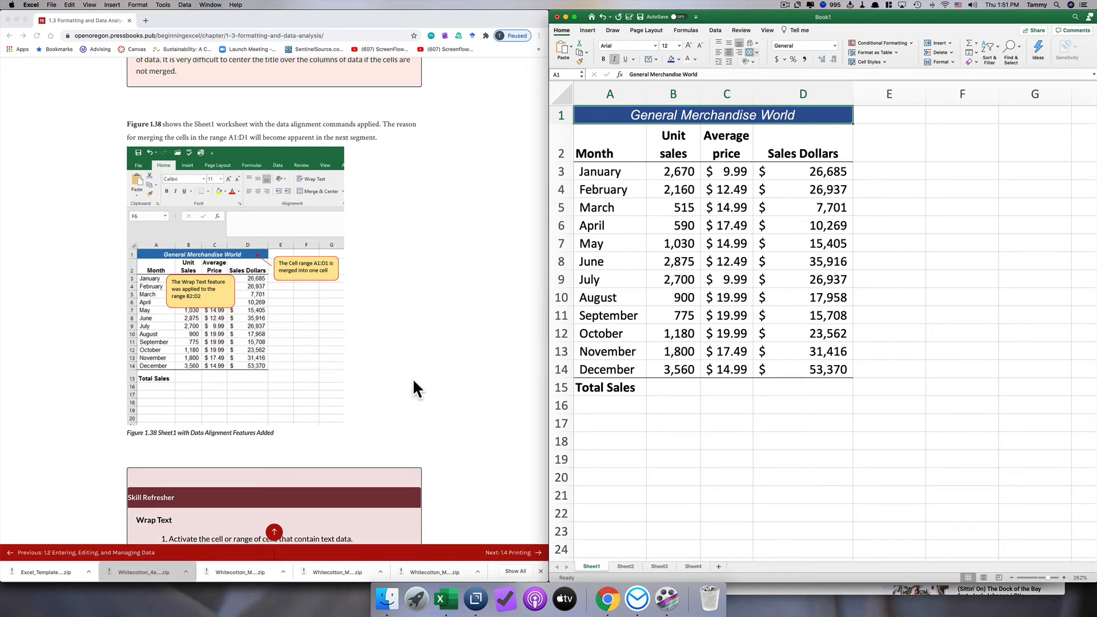
scroll(414, 381, down, 5)
scroll(413, 378, down, 10)
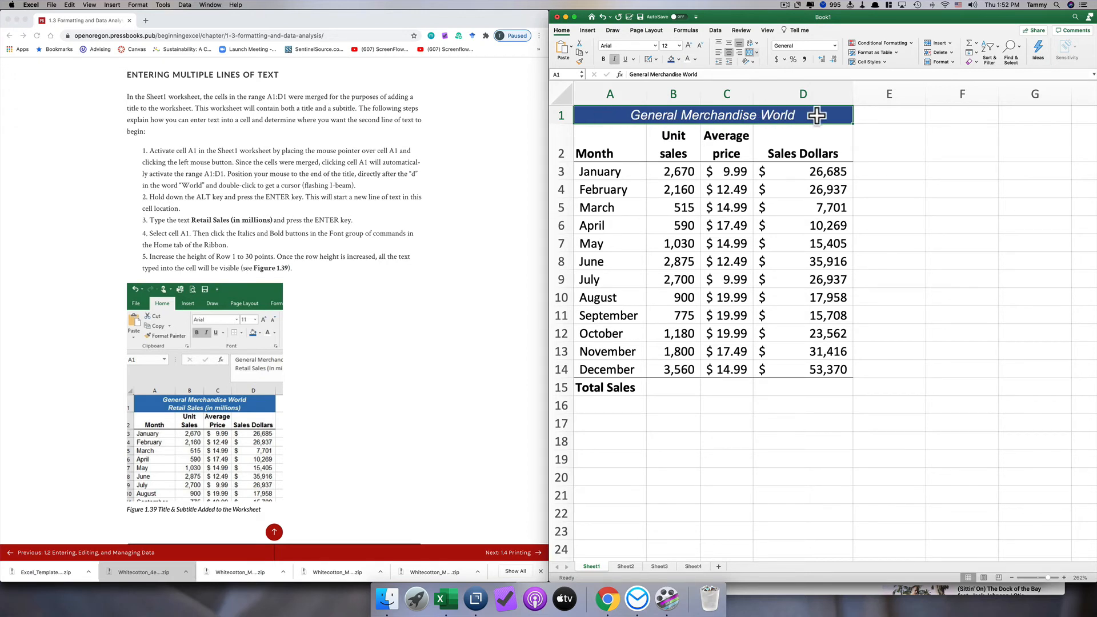
double_click(799, 116)
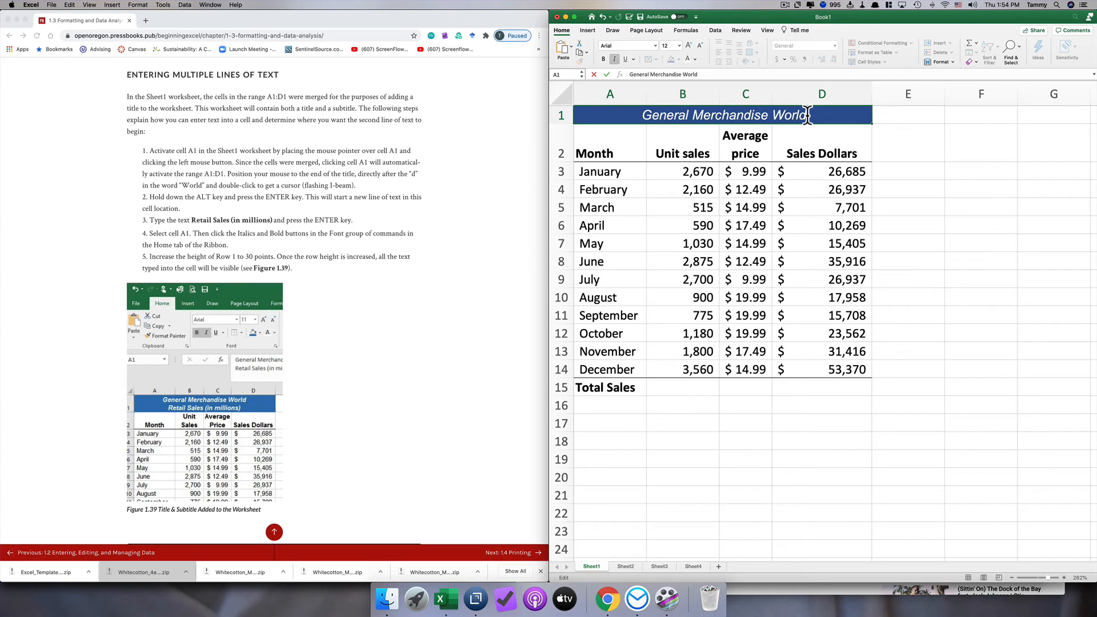
key(alt+Return)
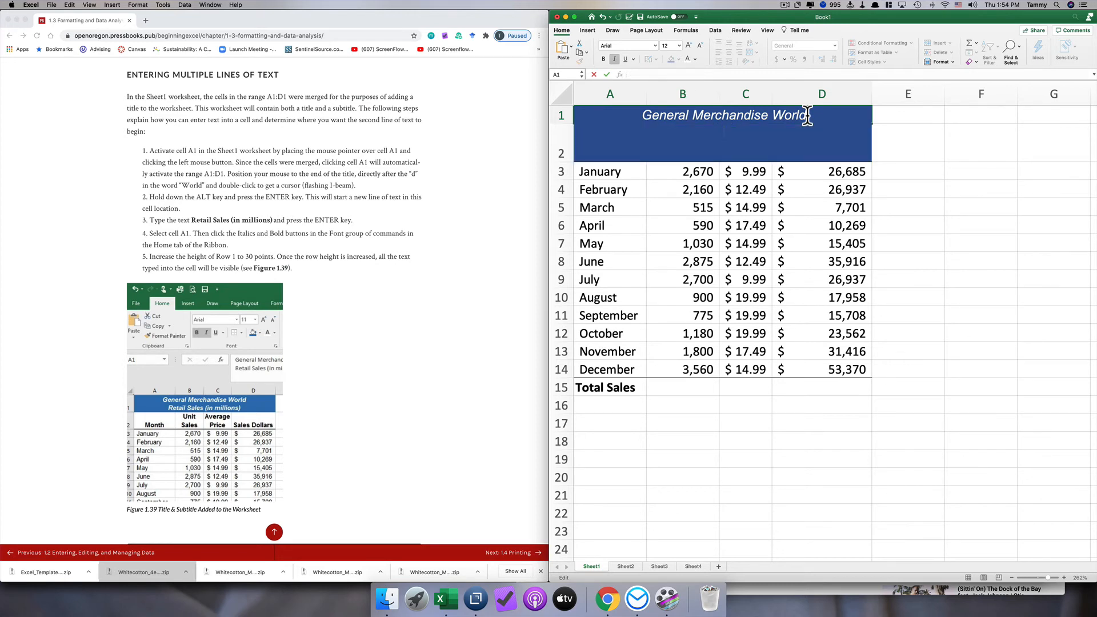
text(Retail Sales (in )
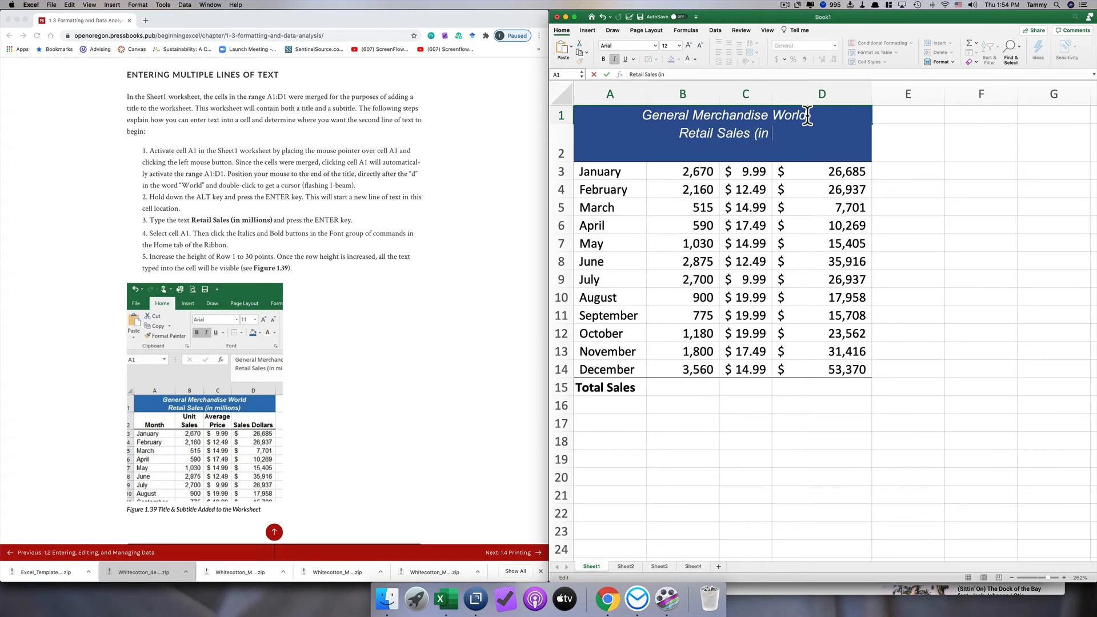
text(millions))
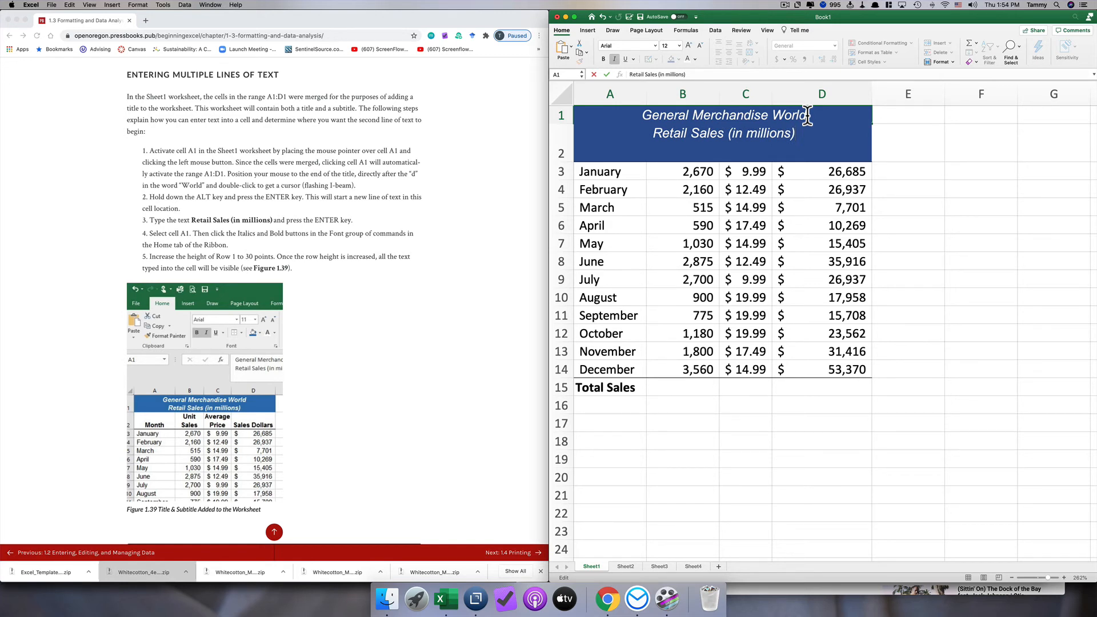
key(Return)
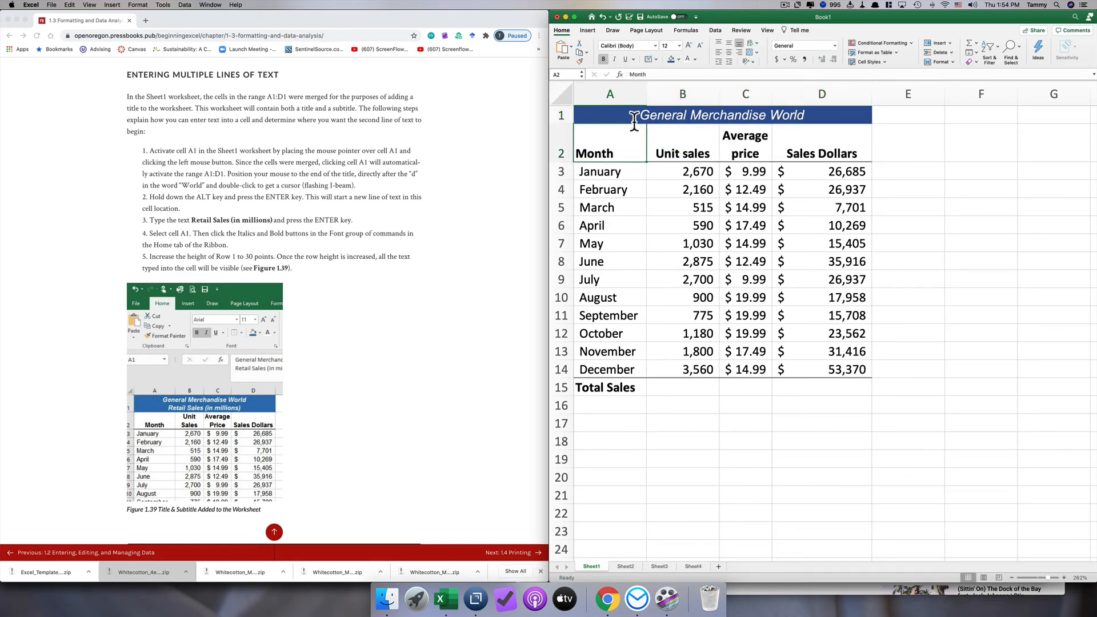
- Increase the height of row 1 so both lines of the title fit
drag(568, 124, 567, 155)
click(661, 137)
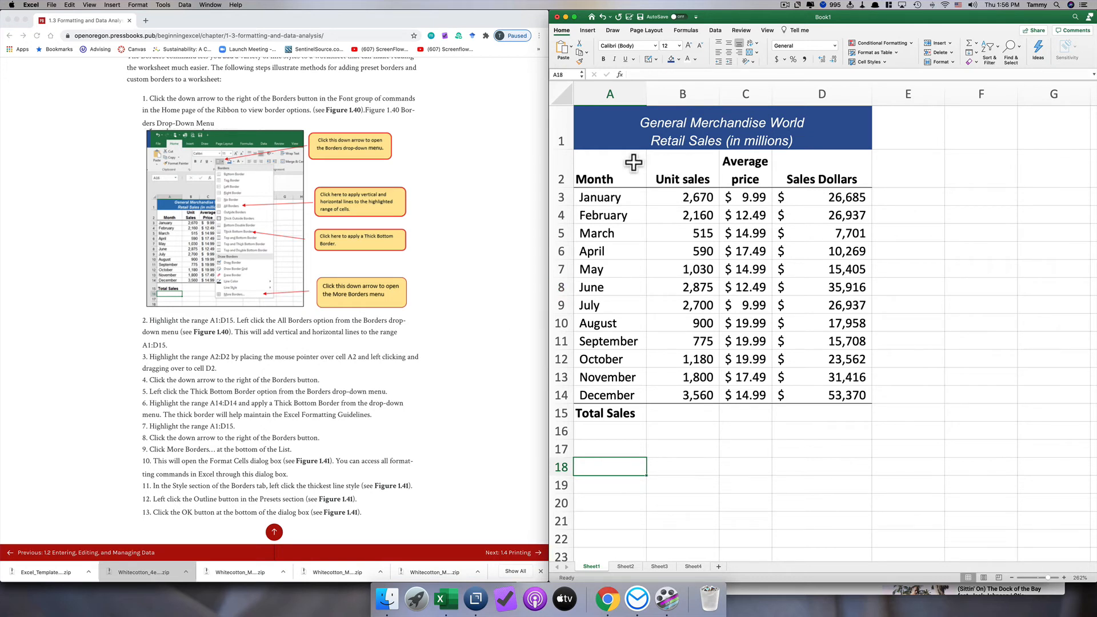
- Apply all borders to the range A1:D15, adding vertical and horizontal lines around every cell
click(614, 137)
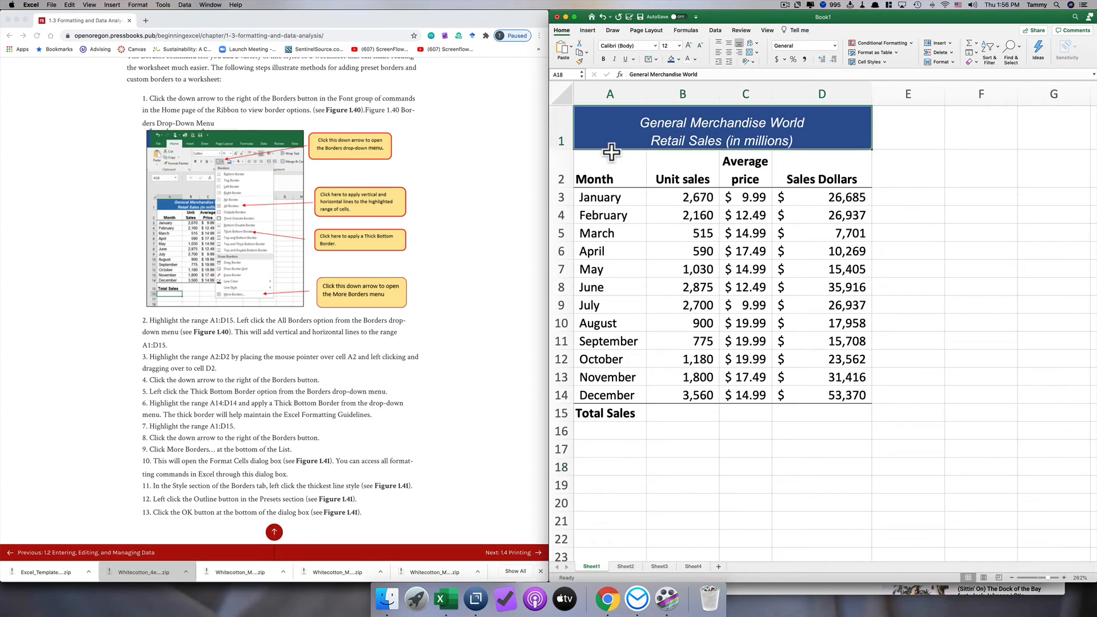
drag(612, 151, 640, 413)
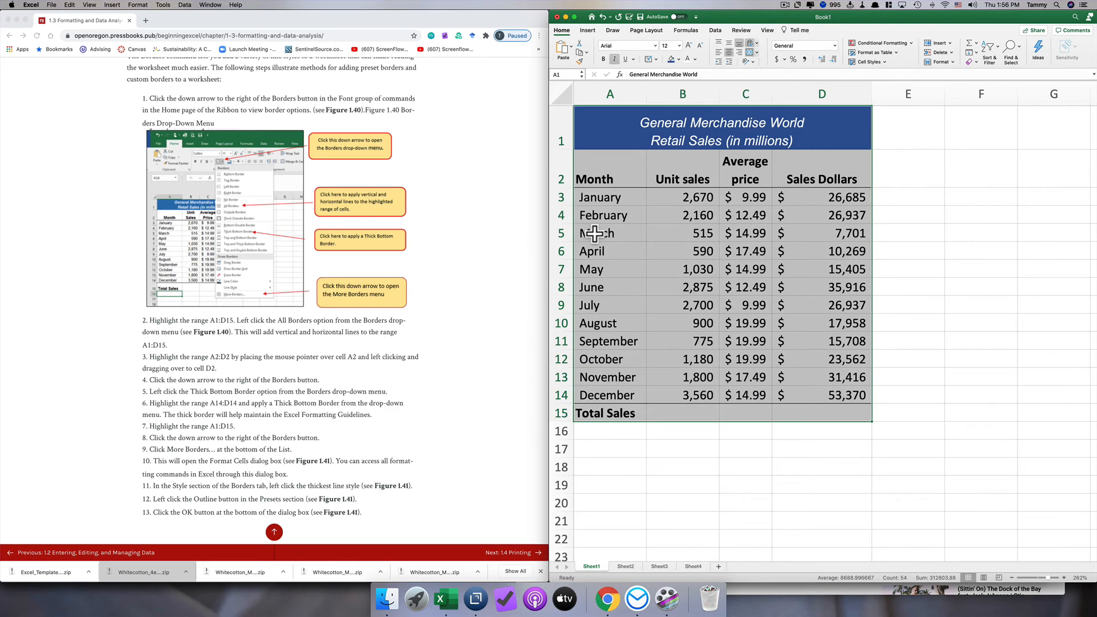
click(656, 58)
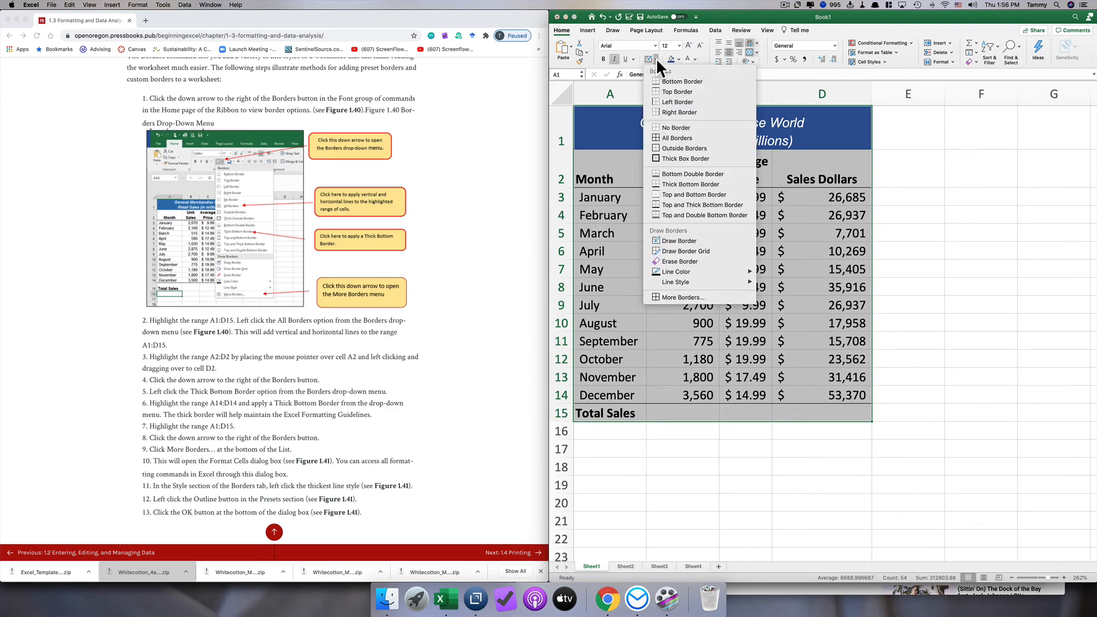
click(654, 137)
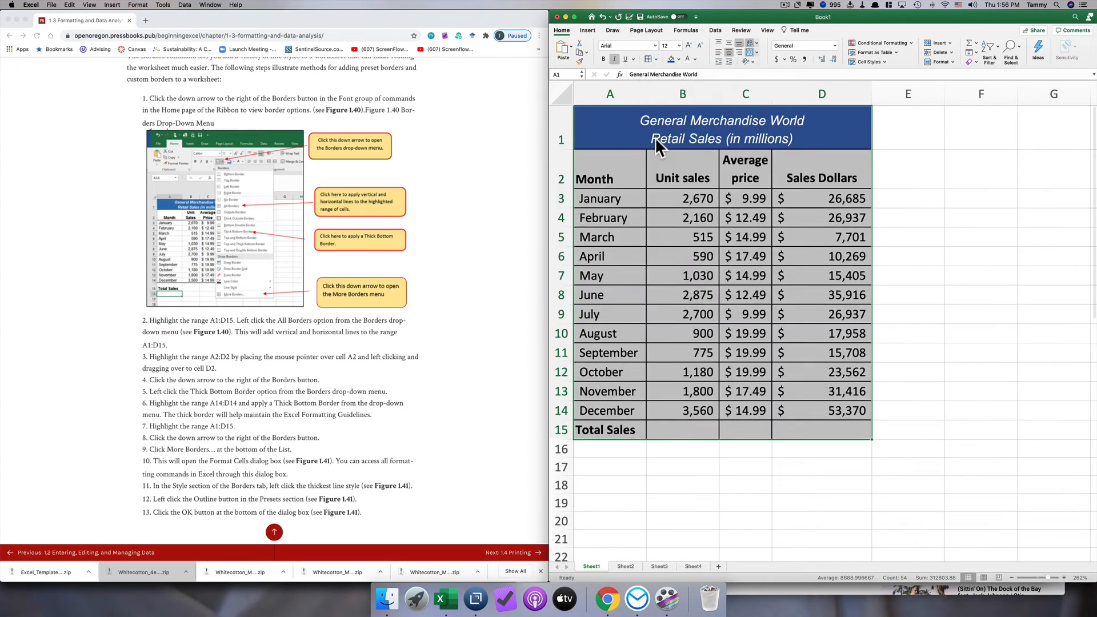
click(626, 133)
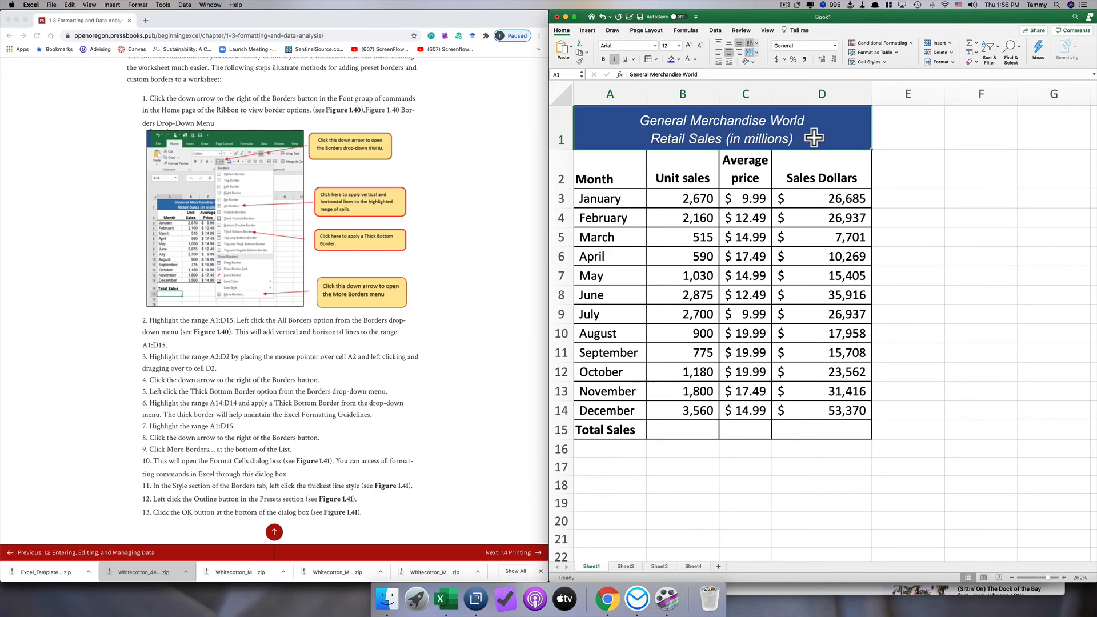
- Apply a thick bottom border to the heading row A2:D2 and to the December row A14:D14
scroll(225, 306, down, 2)
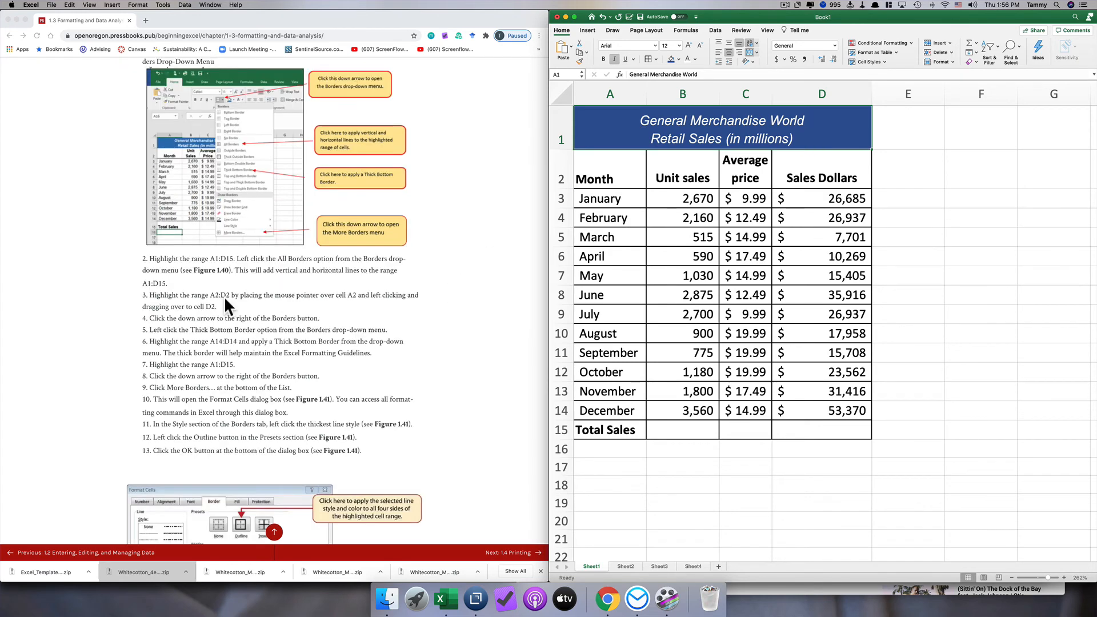
click(616, 176)
drag(631, 177, 819, 175)
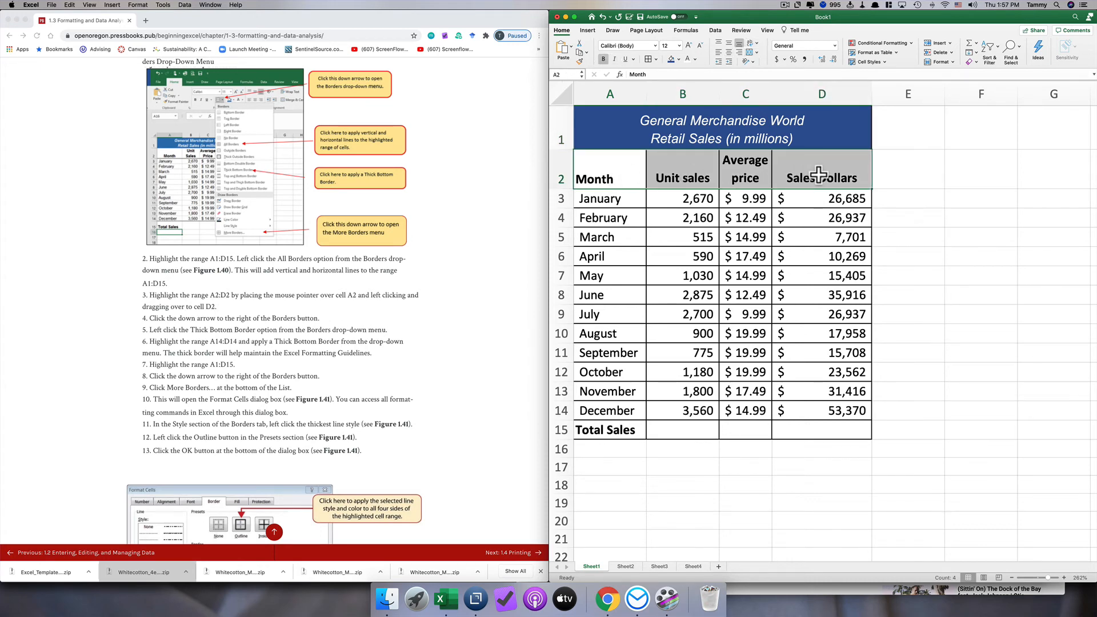
click(656, 58)
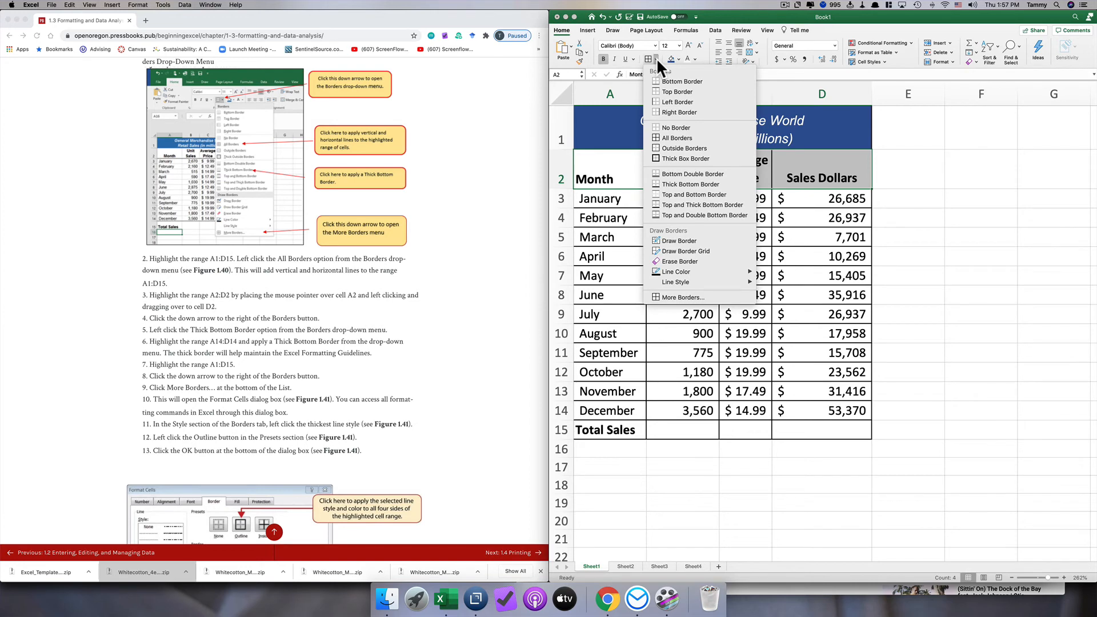
click(657, 180)
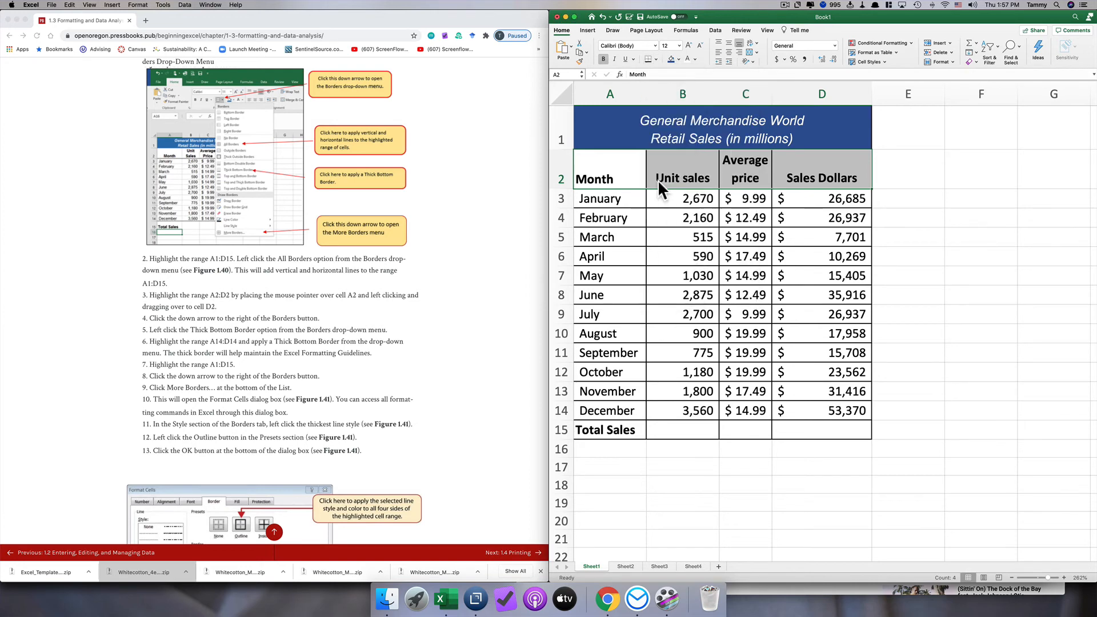
scroll(494, 229, down, 1)
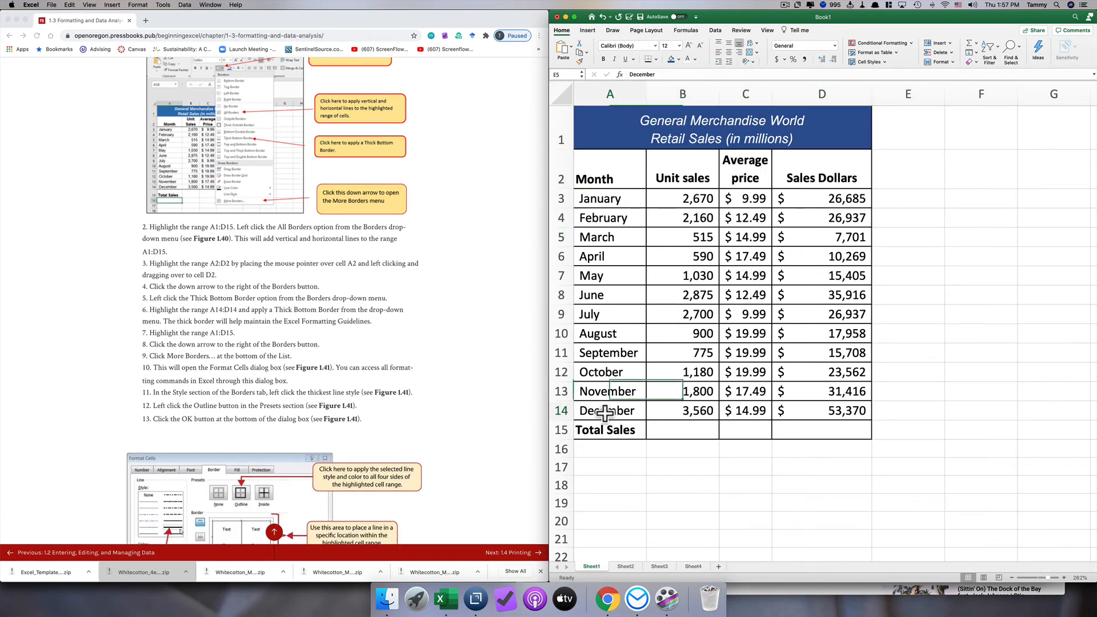
drag(595, 411, 810, 412)
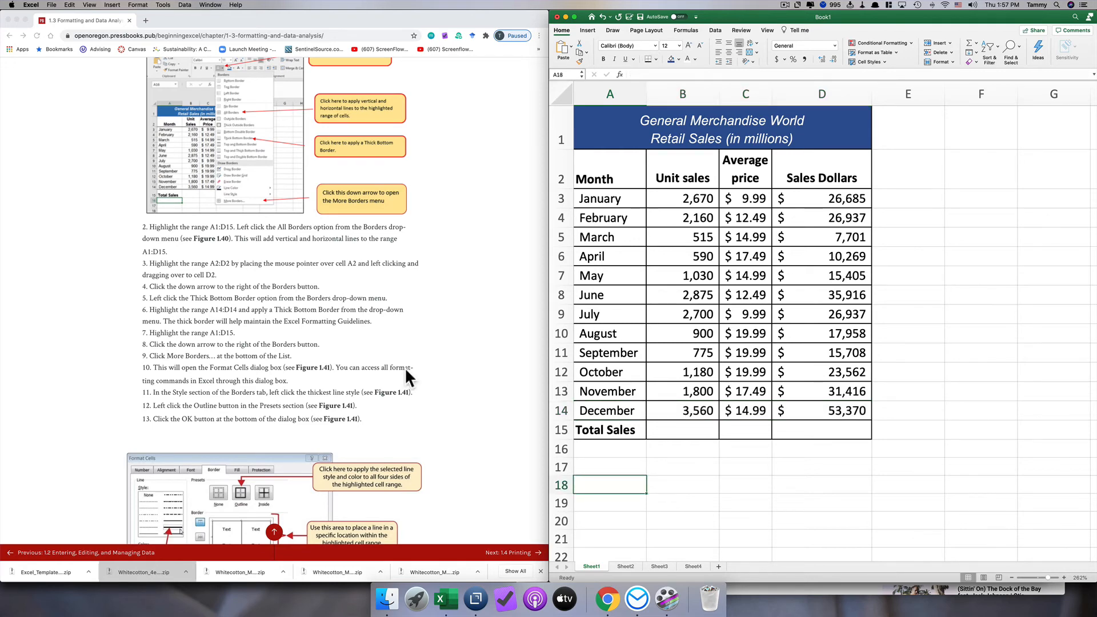
- Apply an outline border in the thickest line style around the range A1:D15 through the Format Cells border settings
scroll(404, 367, down, 4)
click(609, 123)
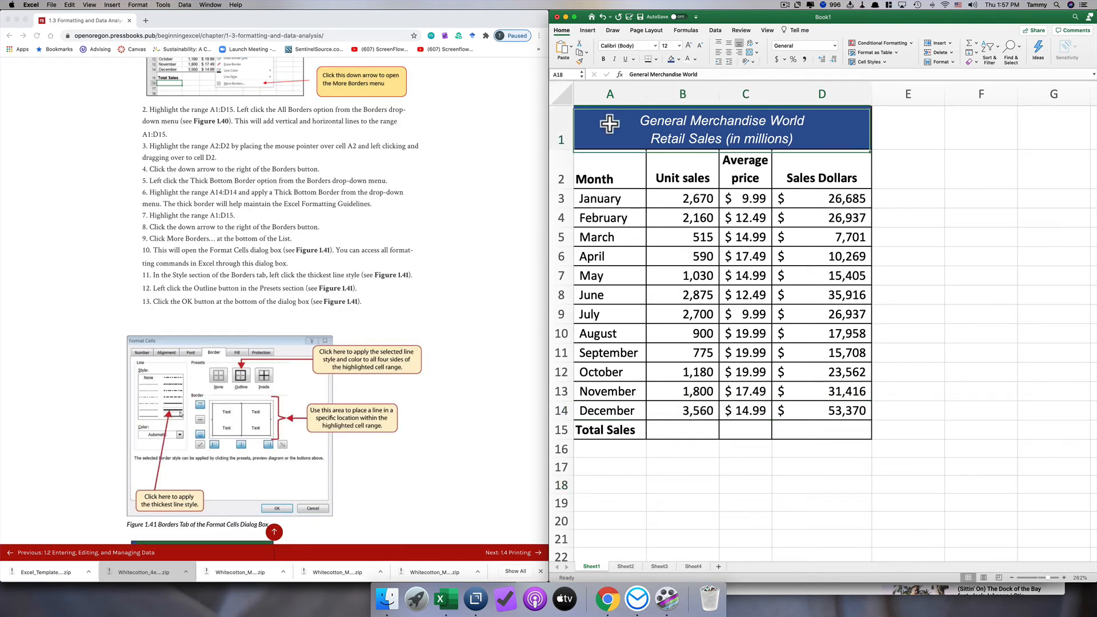
drag(609, 123, 643, 423)
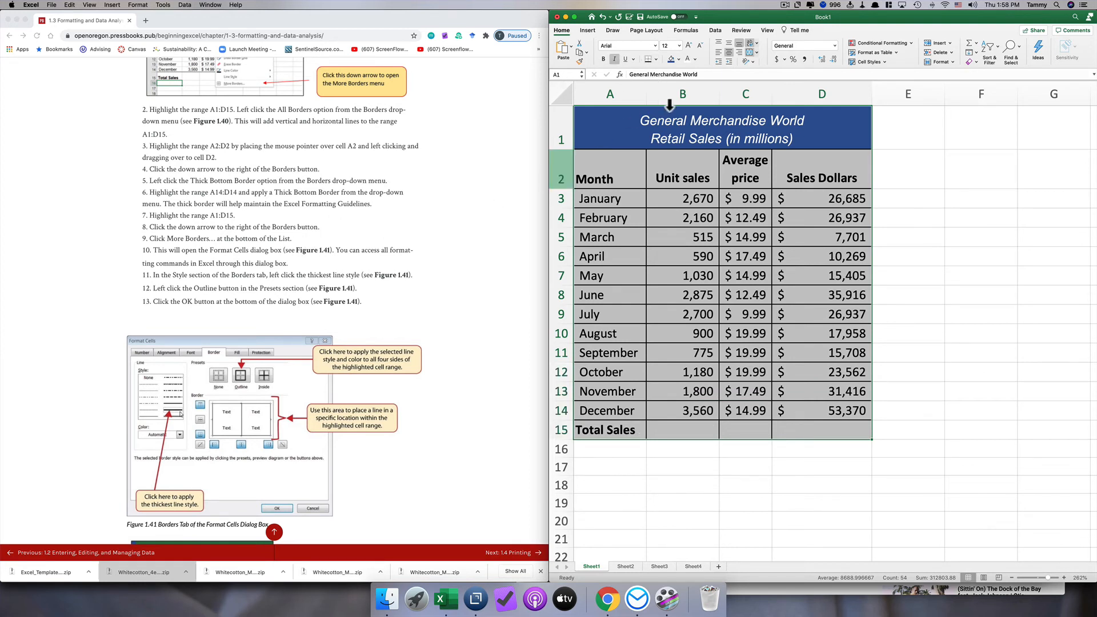
click(656, 58)
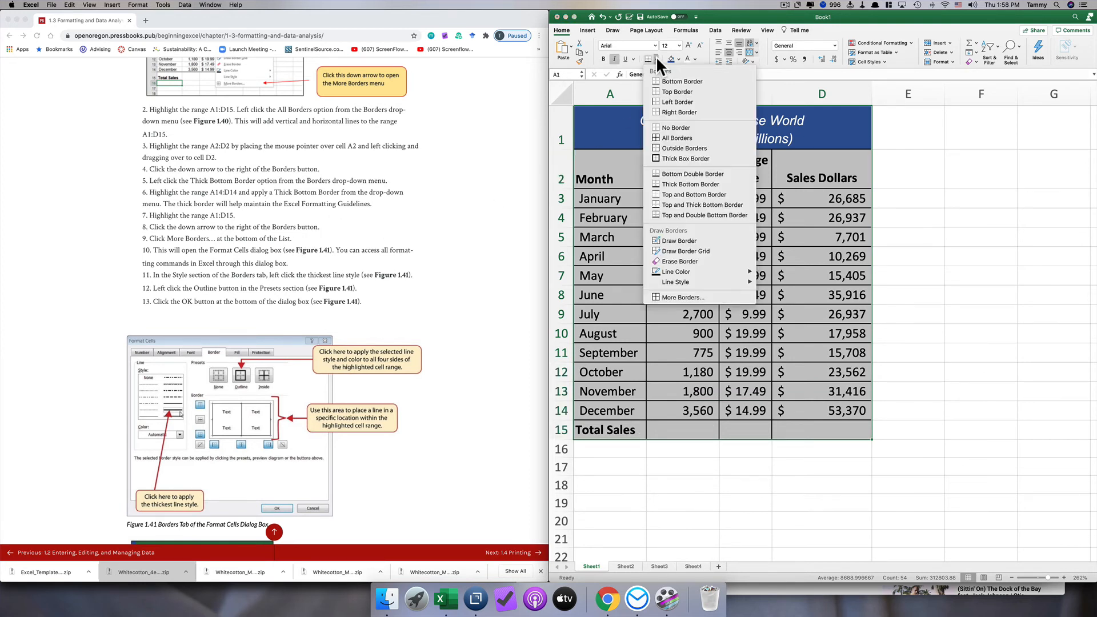
click(681, 297)
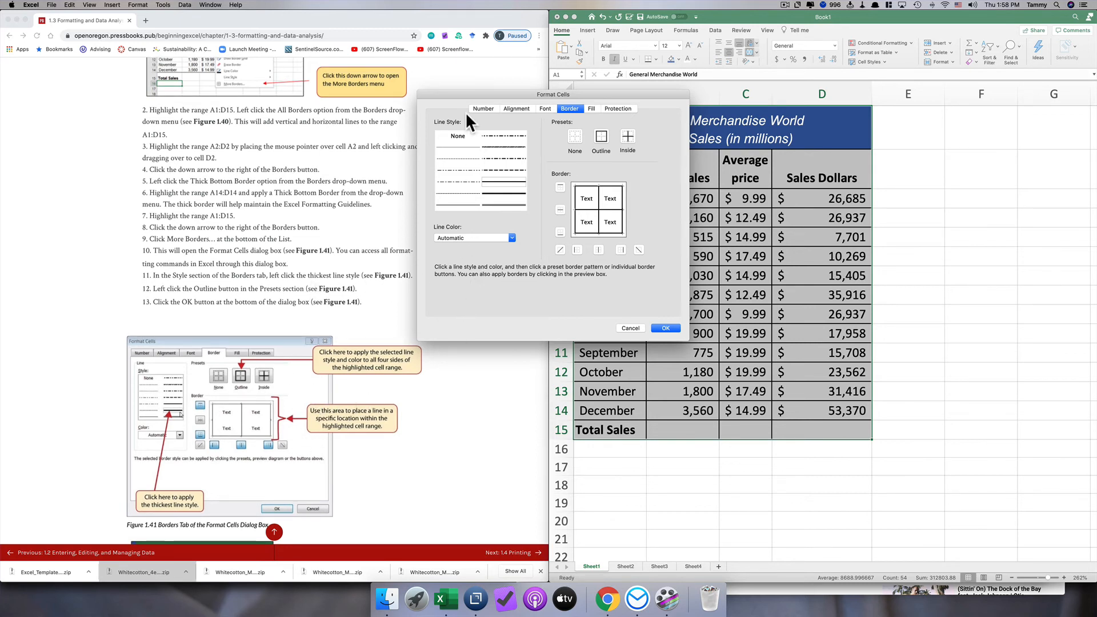
drag(447, 95, 496, 92)
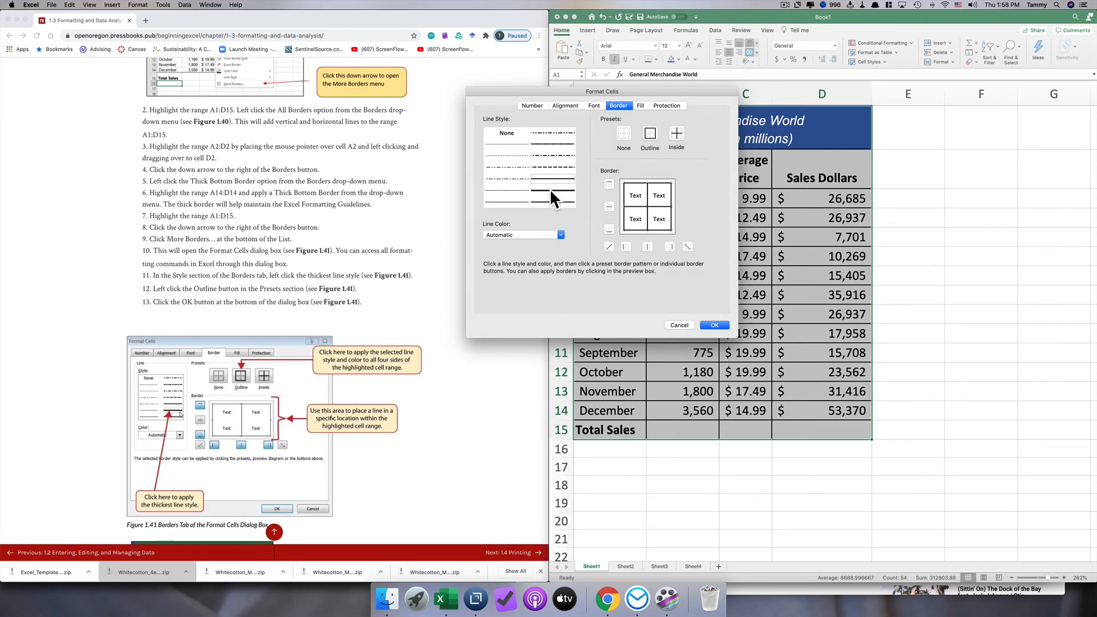
click(650, 133)
click(714, 325)
click(821, 503)
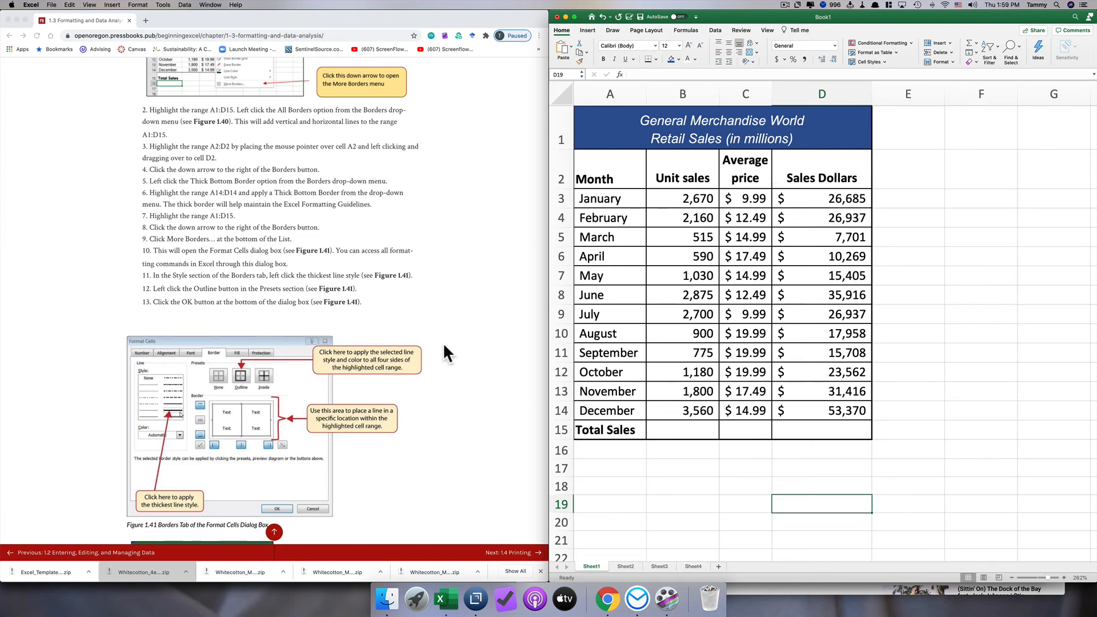
- Total the Unit sales column in cell B15 with the AutoSum Sum function over B3:B14
scroll(444, 341, down, 10)
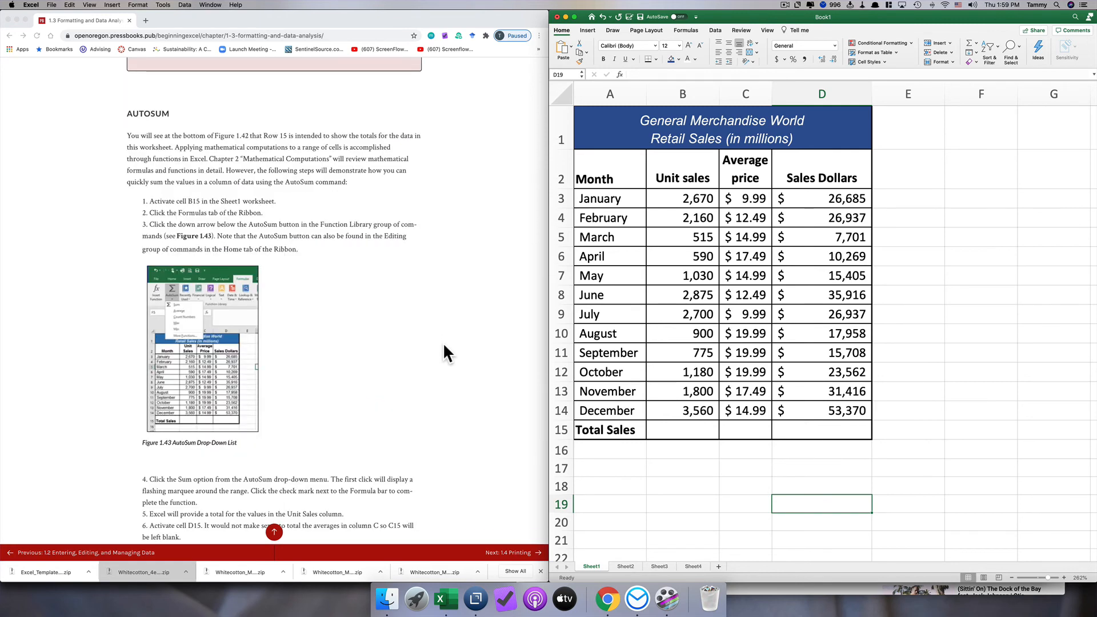
click(673, 431)
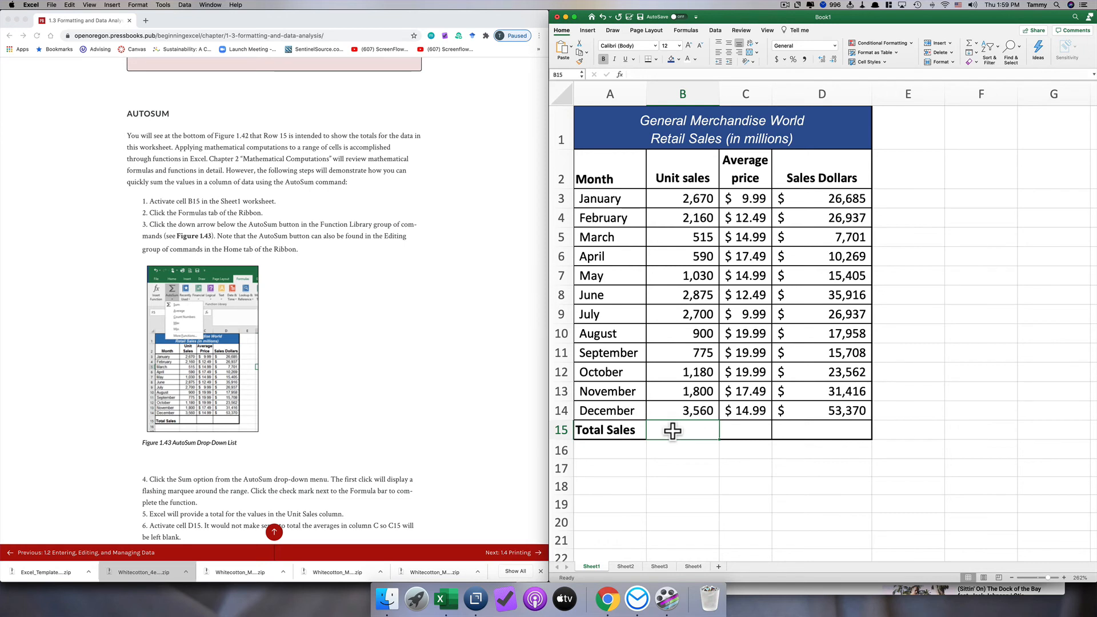
scroll(672, 431, right, 1)
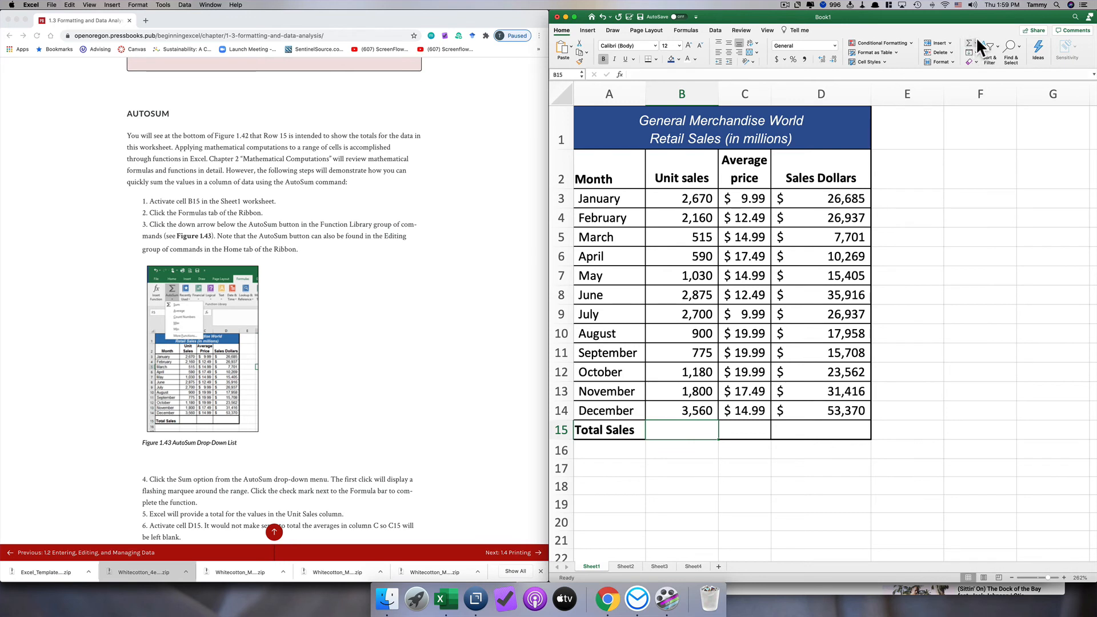
click(687, 29)
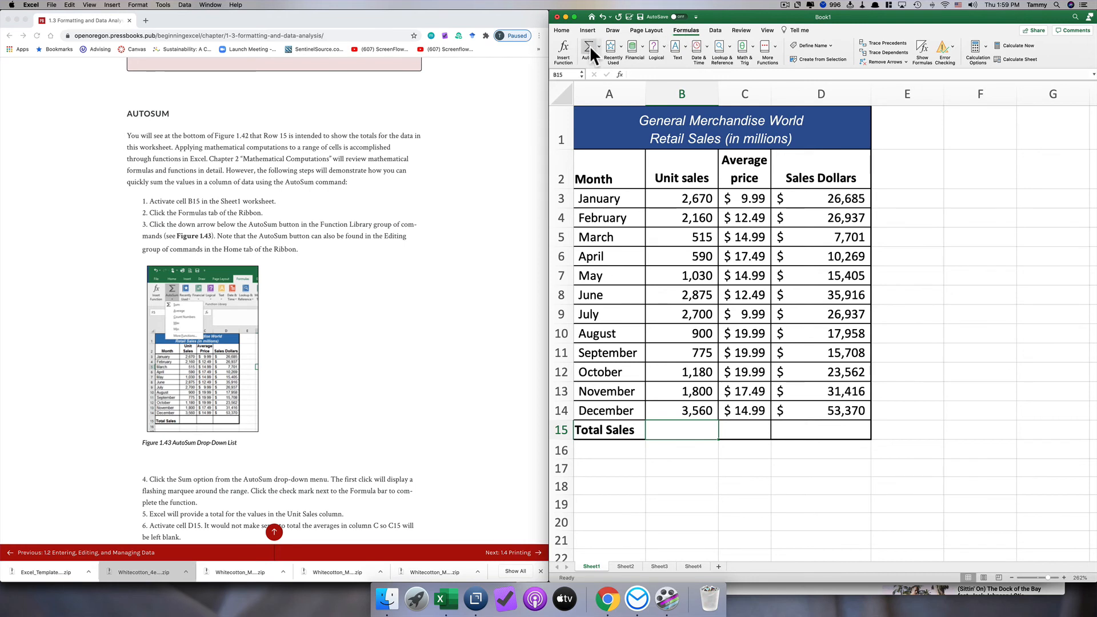
click(561, 30)
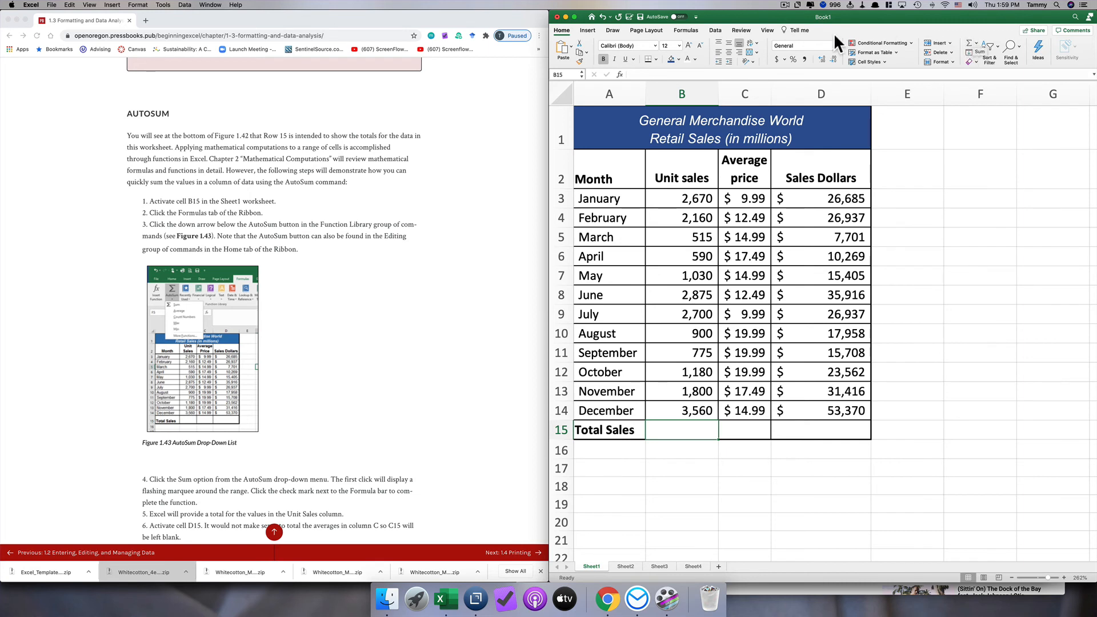
click(683, 29)
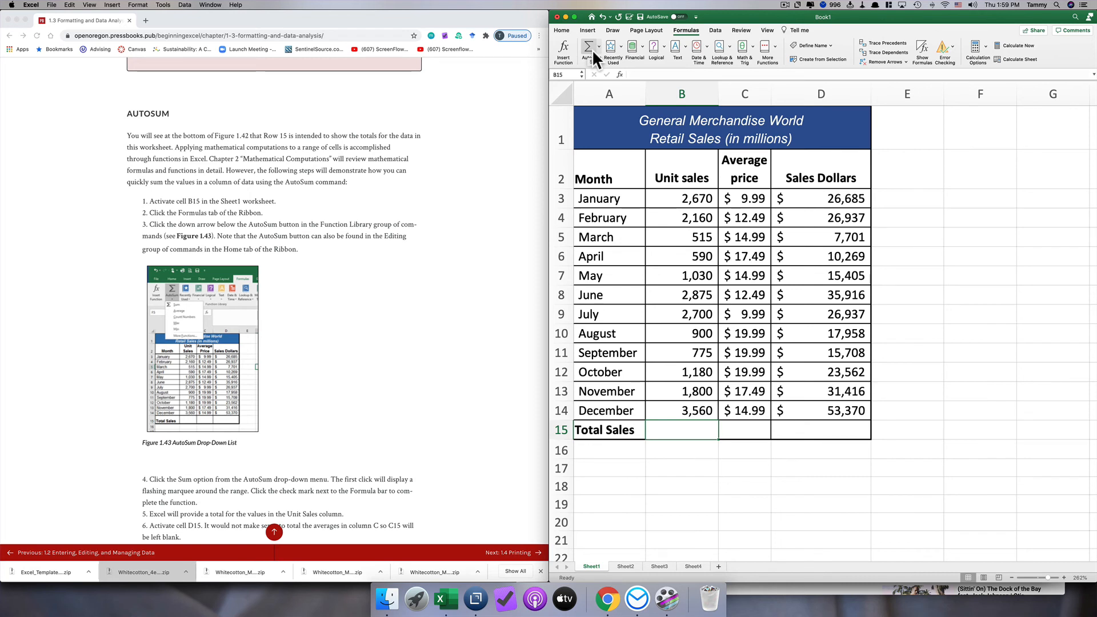
scroll(375, 289, down, 1)
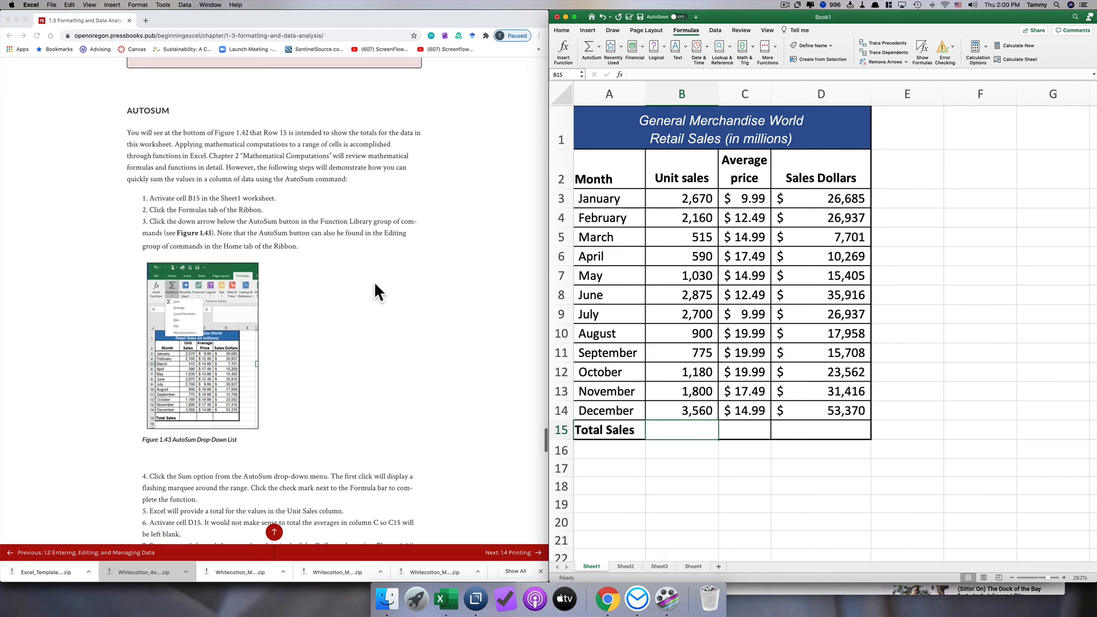
click(597, 46)
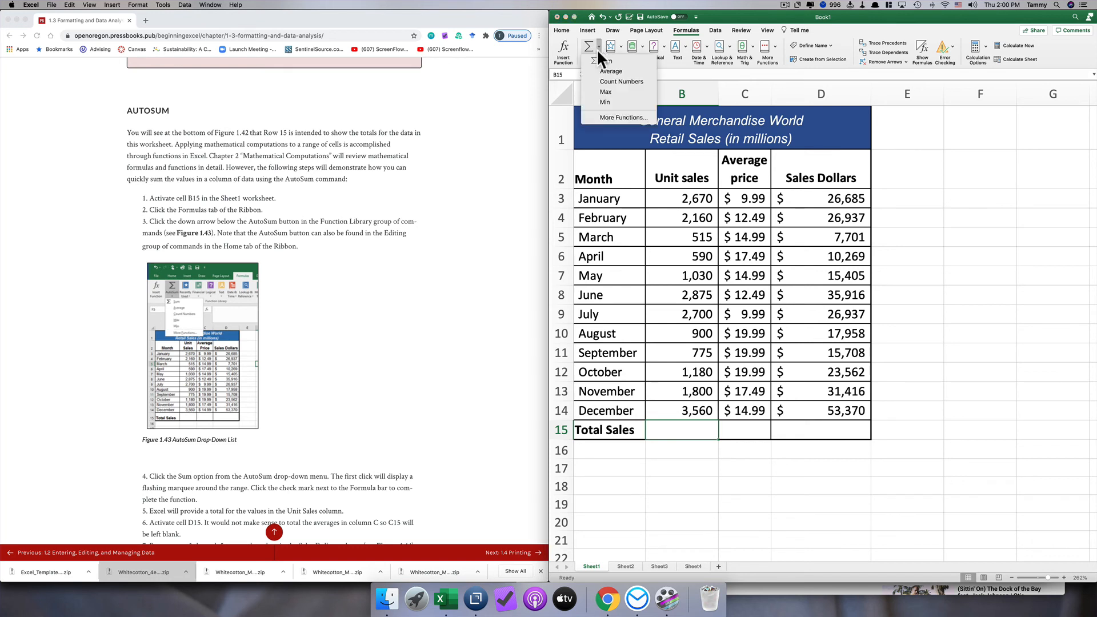
click(599, 60)
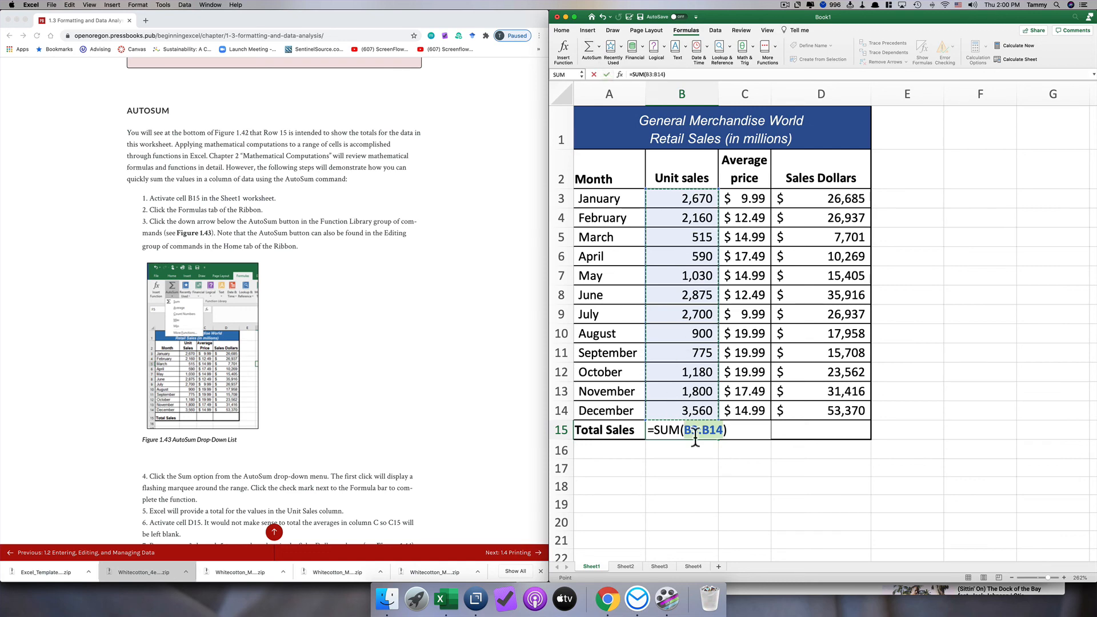
scroll(697, 452, down, 3)
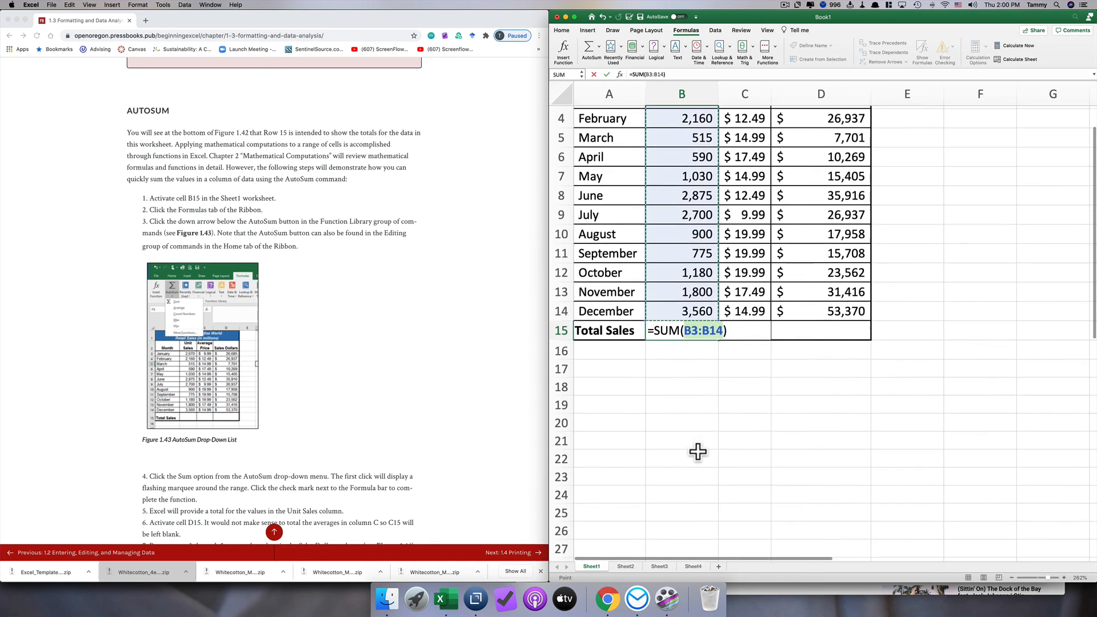
scroll(698, 452, up, 2)
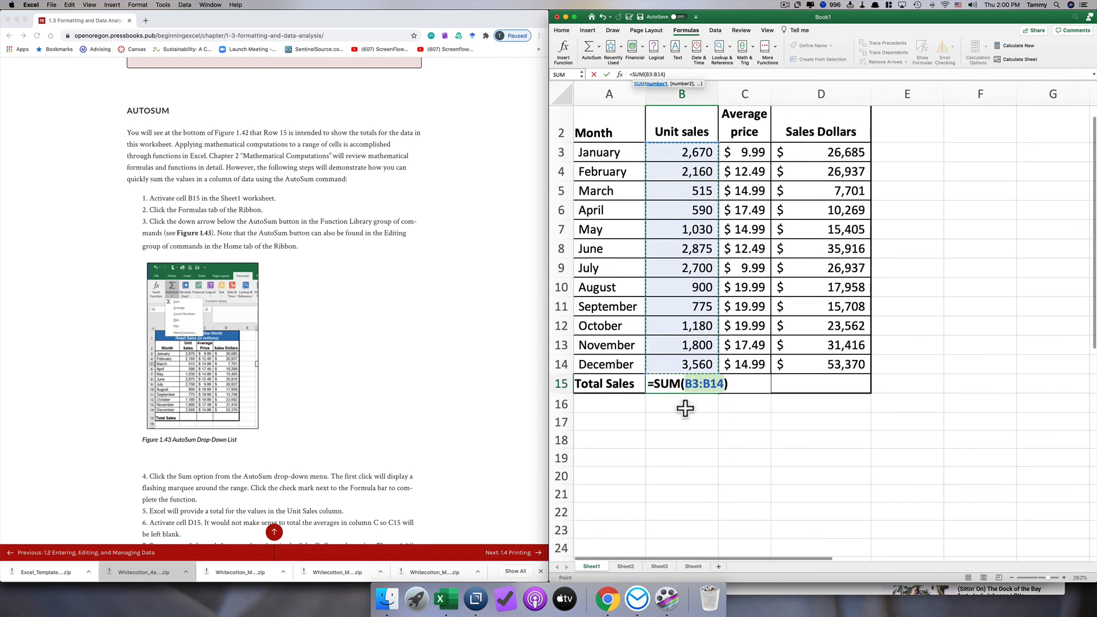
key(Return)
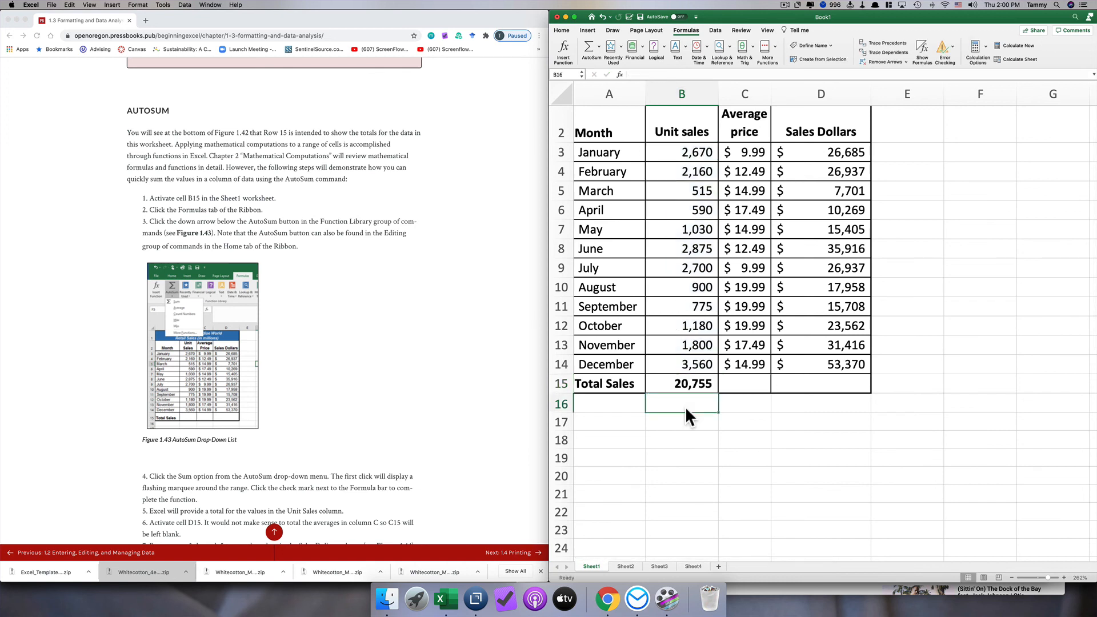
click(667, 383)
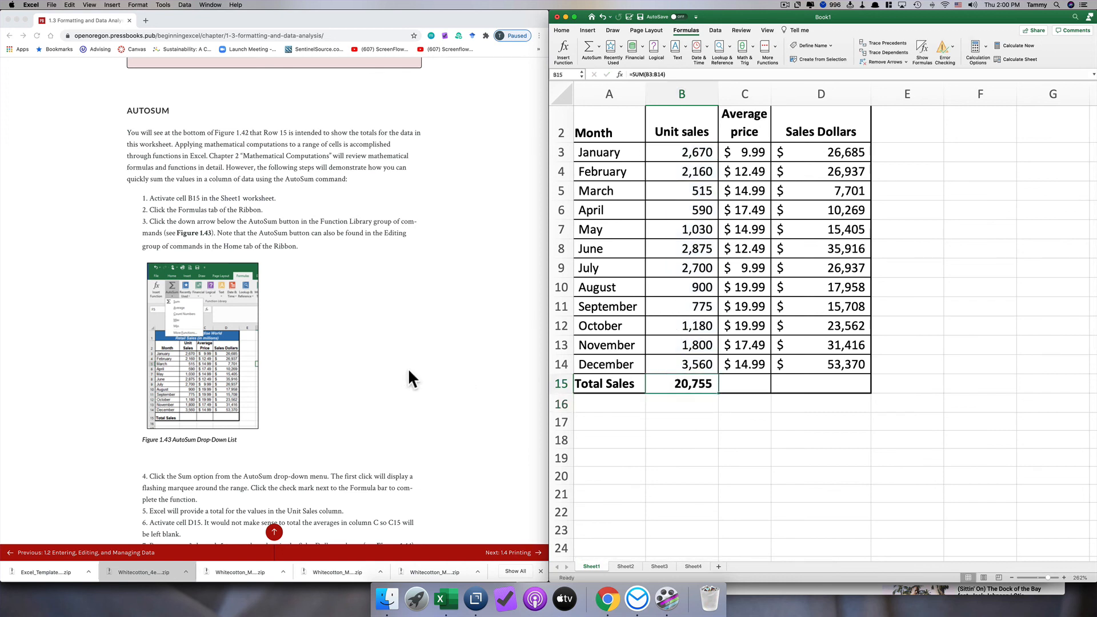
- Total the Sales Dollars column in cell D15 with AutoSum over D3:D14, leaving the Average price total in C15 blank
scroll(412, 368, down, 3)
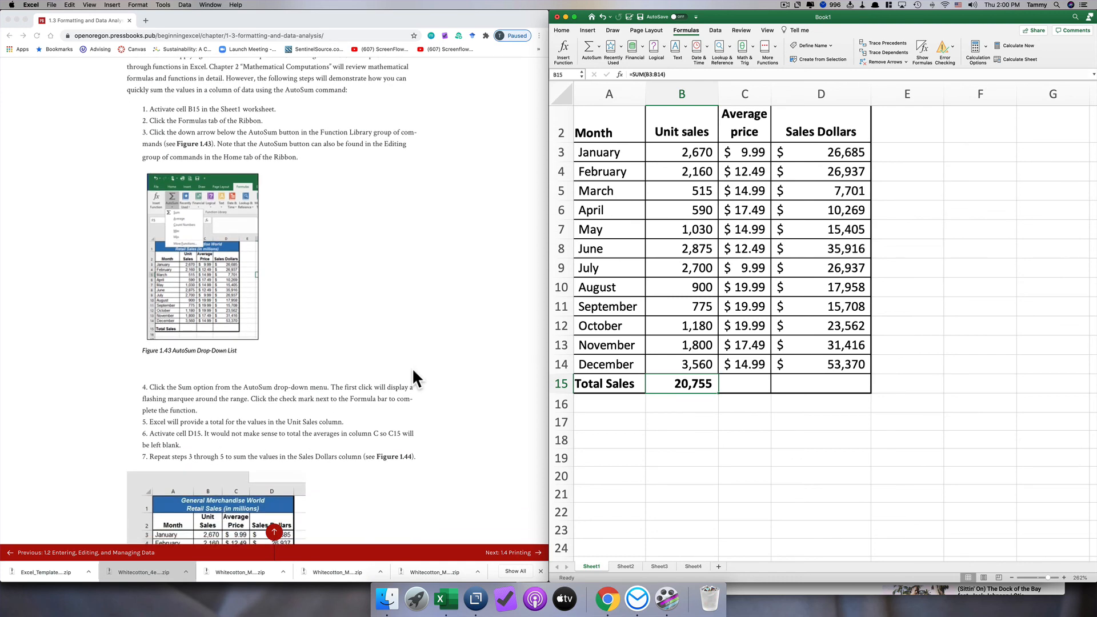
scroll(412, 368, down, 4)
click(744, 384)
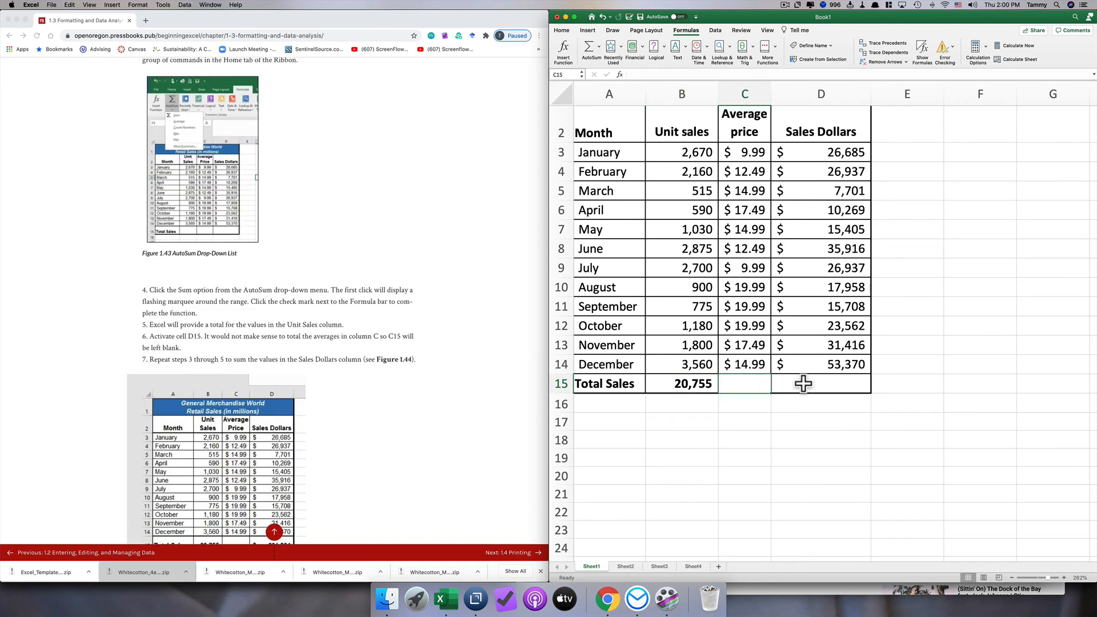
click(803, 384)
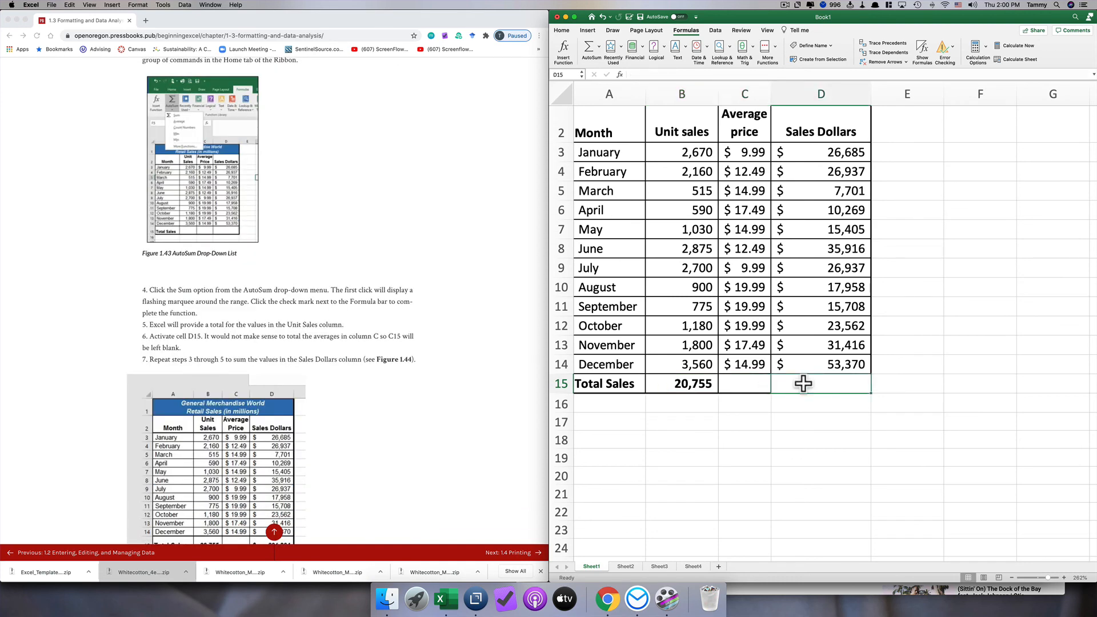
click(748, 384)
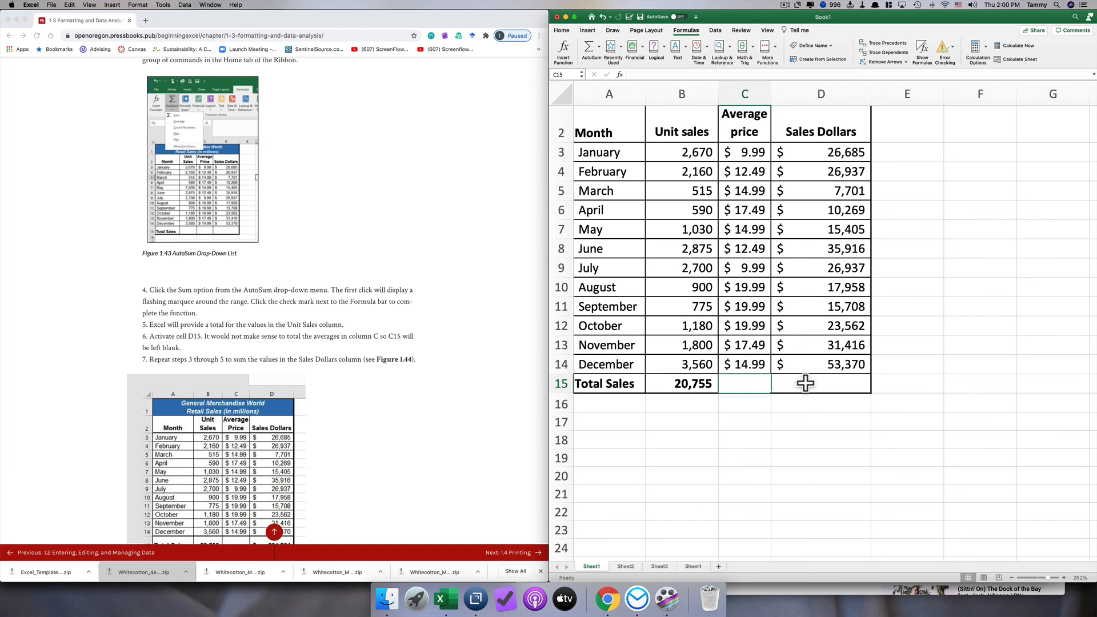
click(805, 384)
click(592, 45)
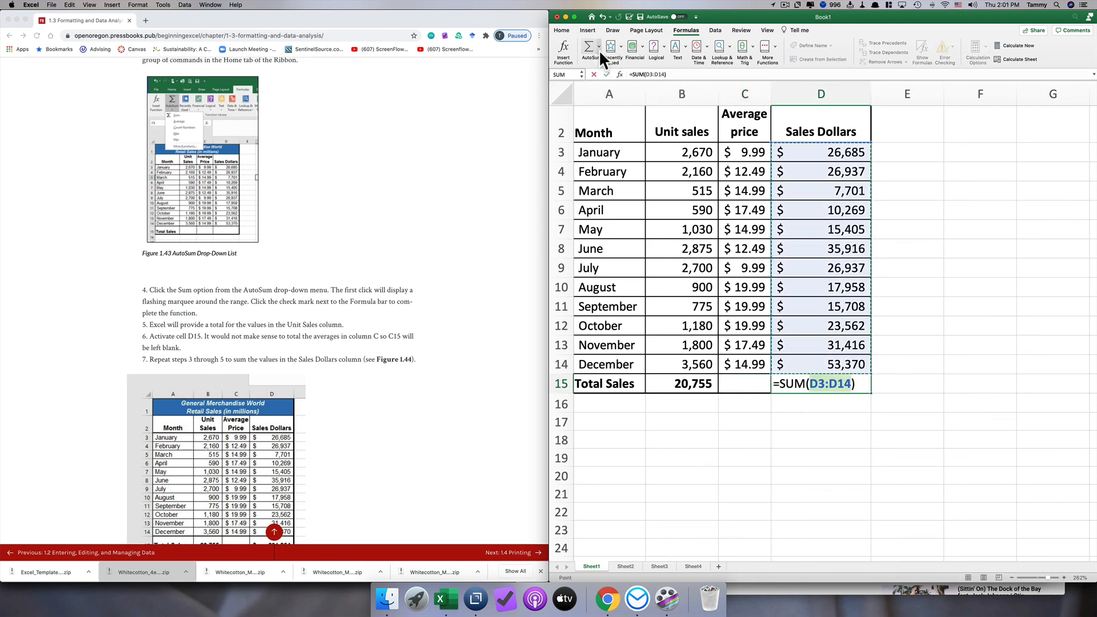
key(Return)
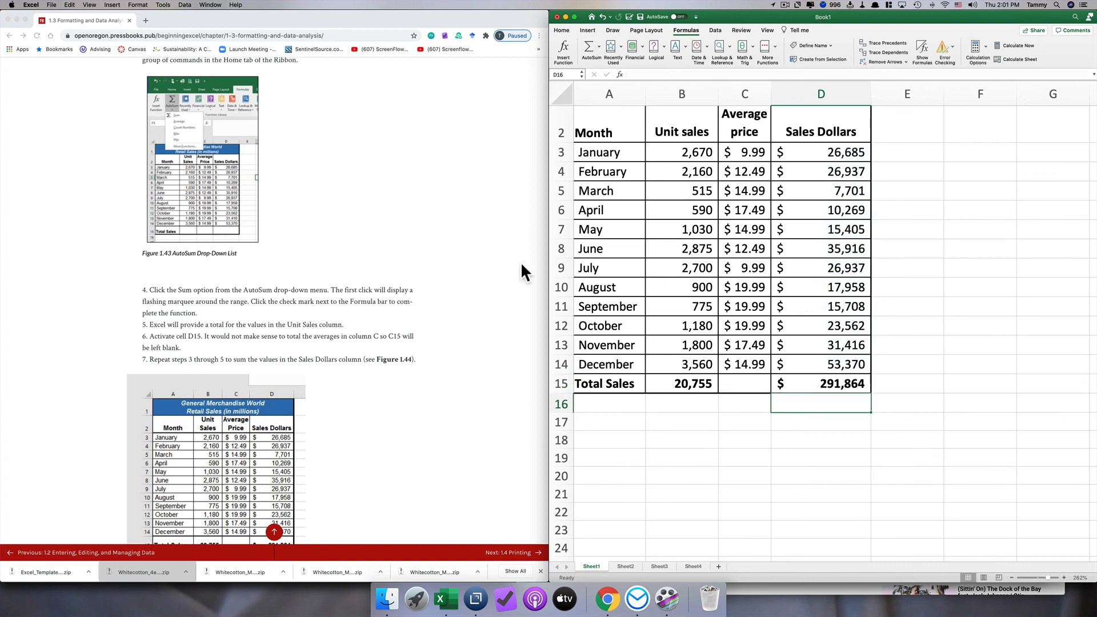
- Rename the Sheet1 worksheet as "Sales by month", following the textbook's section on renaming worksheets
scroll(389, 368, down, 5)
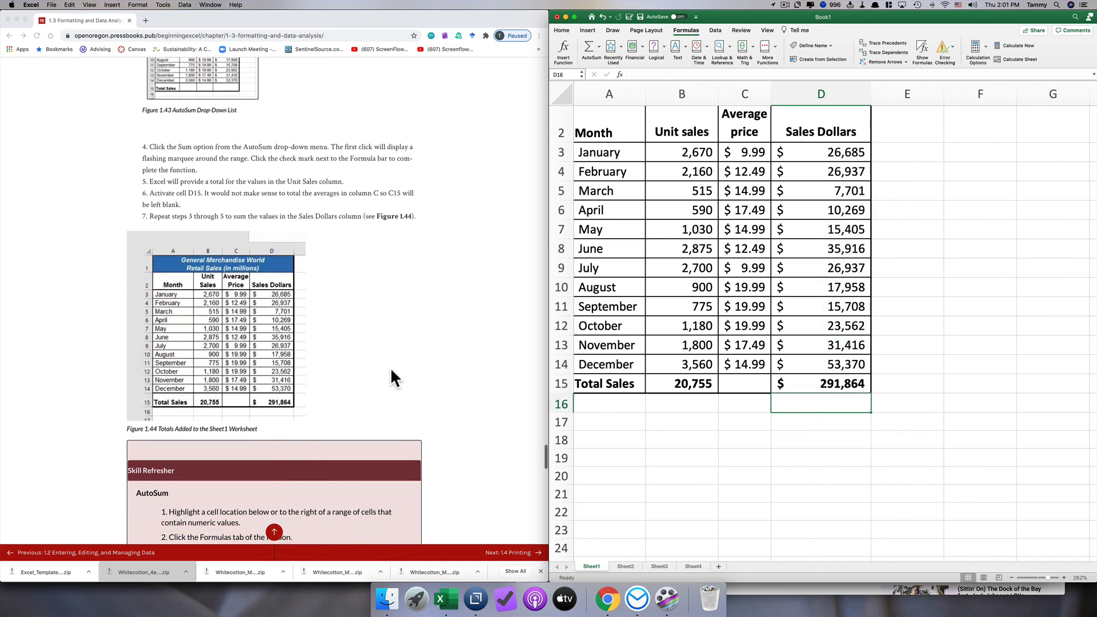
scroll(390, 368, down, 15)
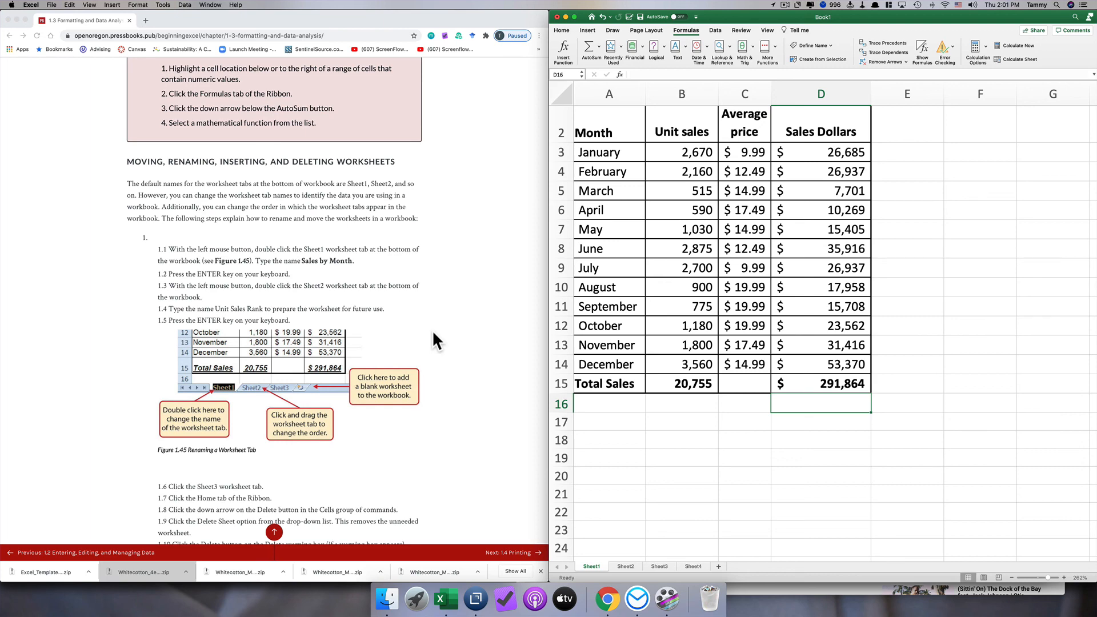
scroll(432, 330, down, 1)
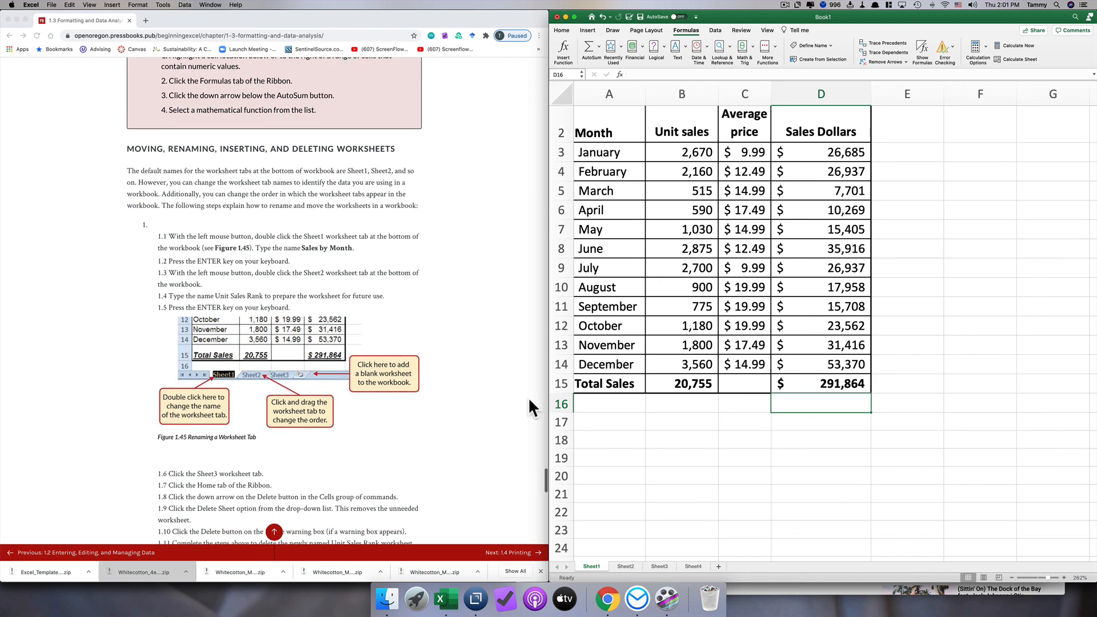
double_click(593, 567)
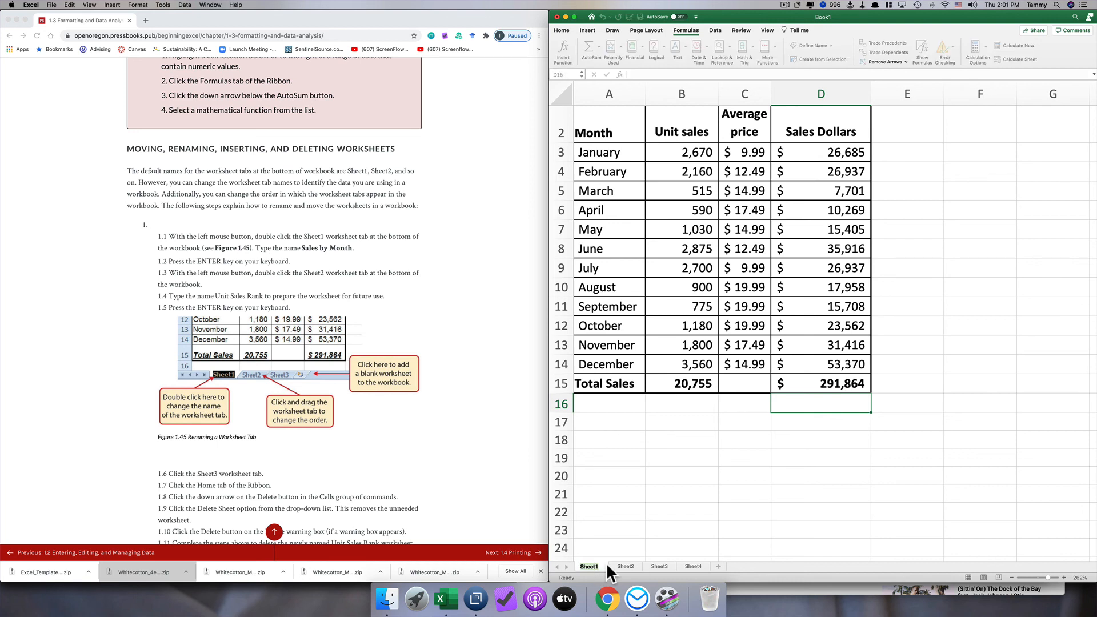
text(Sales by Month)
key(Return)
scroll(698, 454, up, 1)
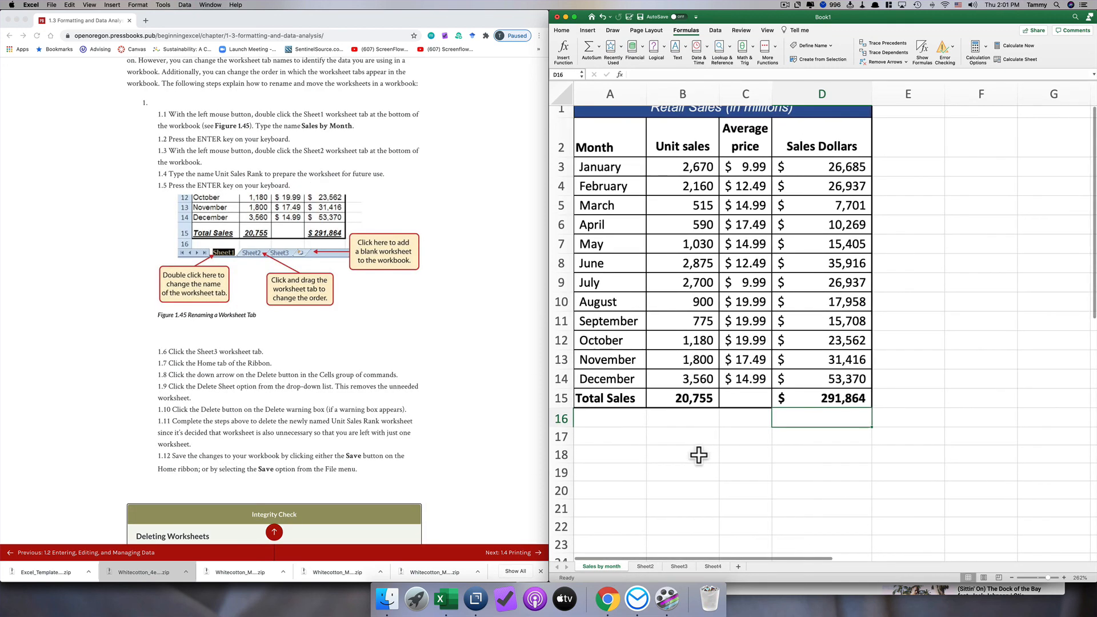
scroll(699, 455, up, 1)
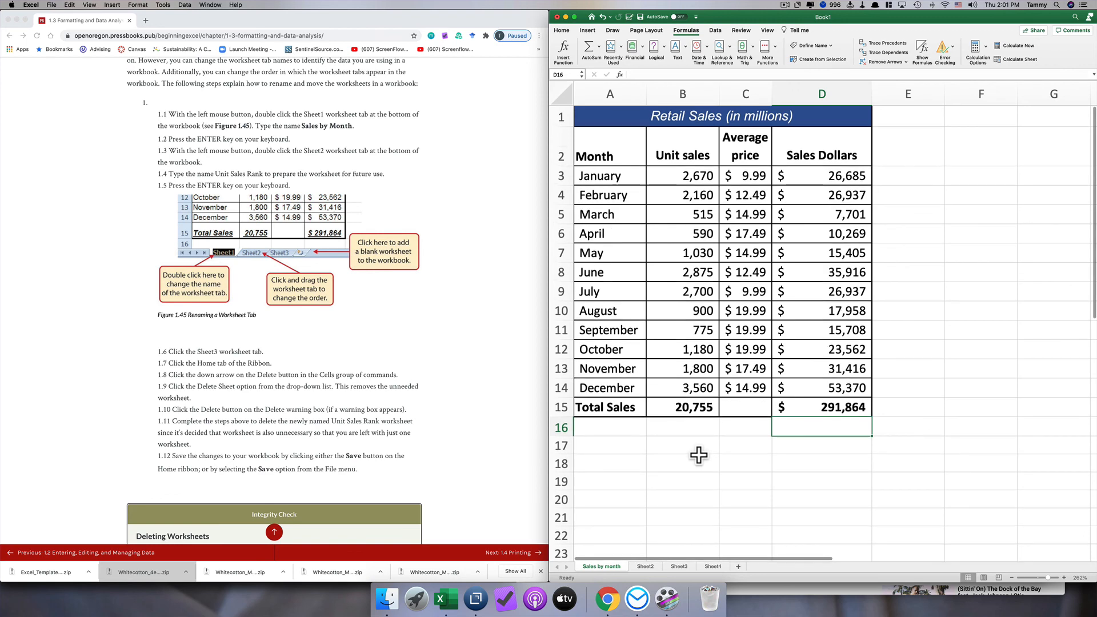
click(698, 454)
scroll(654, 405, up, 1)
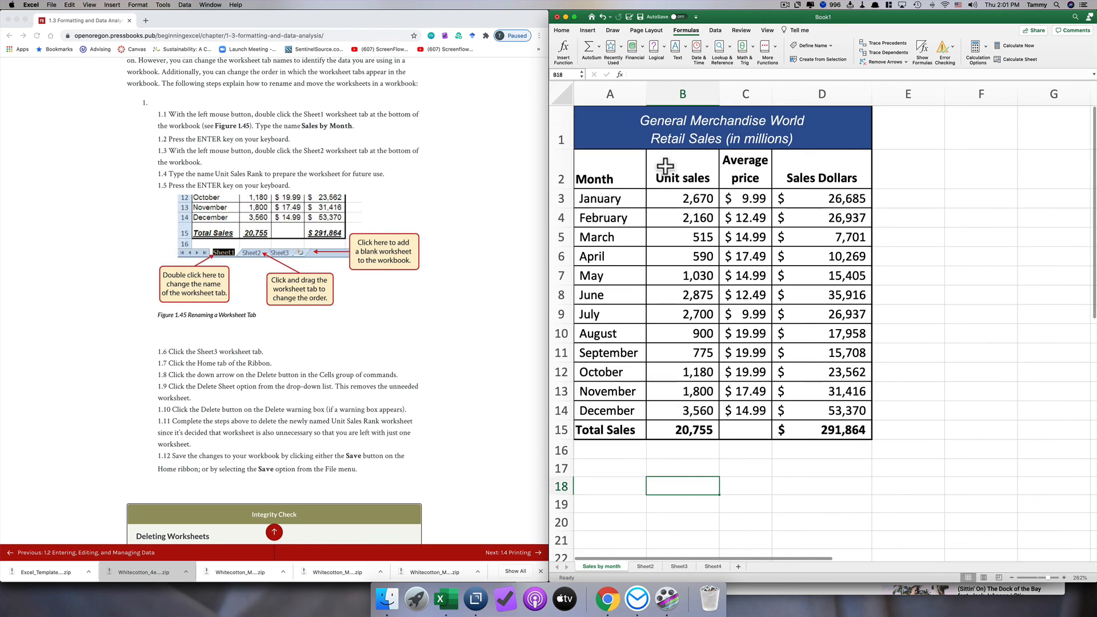